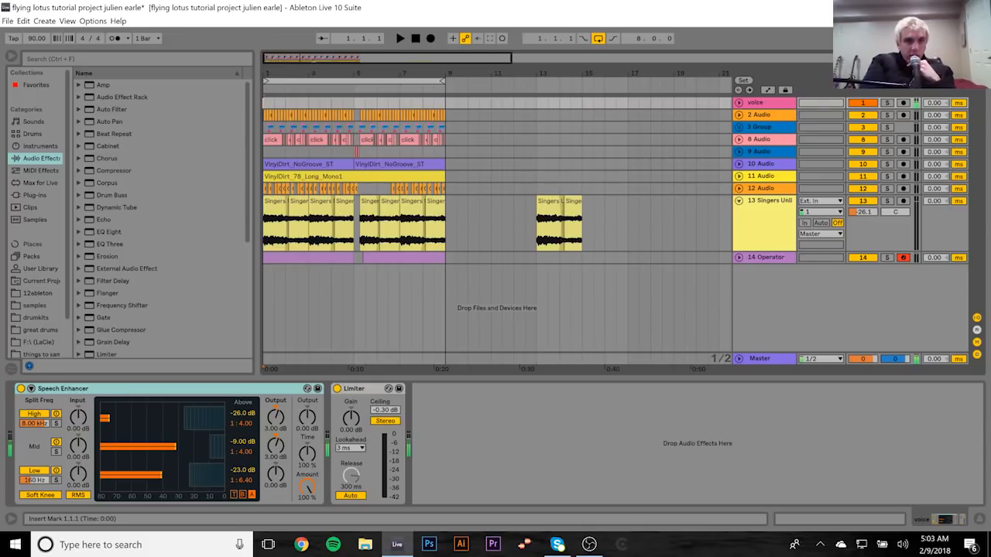
Step: Solo the voice track and the two vinyl noise tracks, 10 Audio and 11 Audio
scroll(266, 129, up, 4)
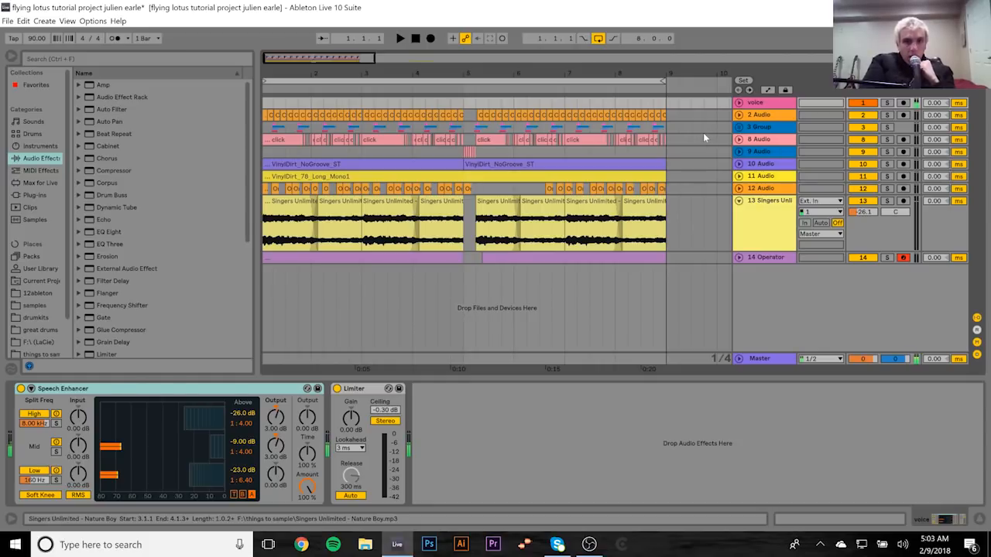
key(Home)
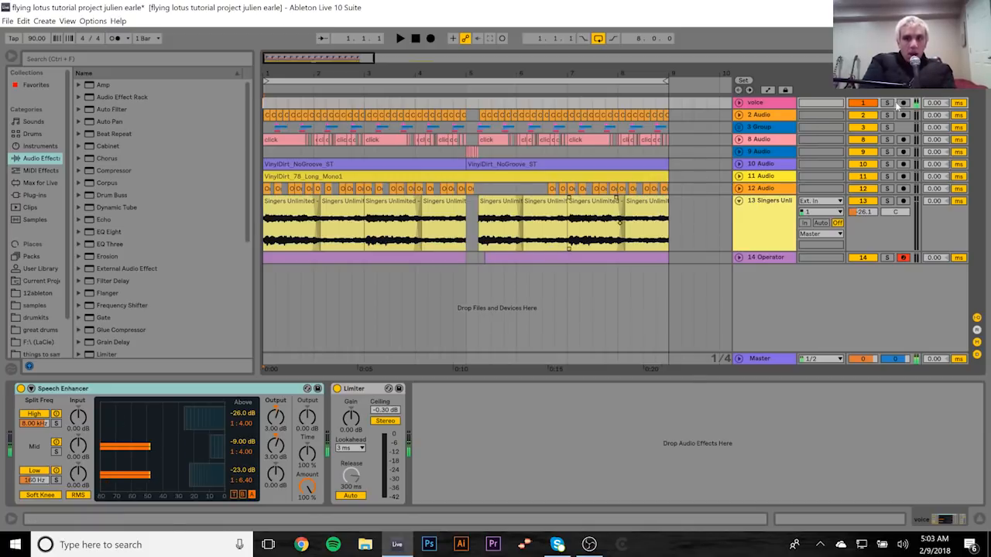
click(888, 102)
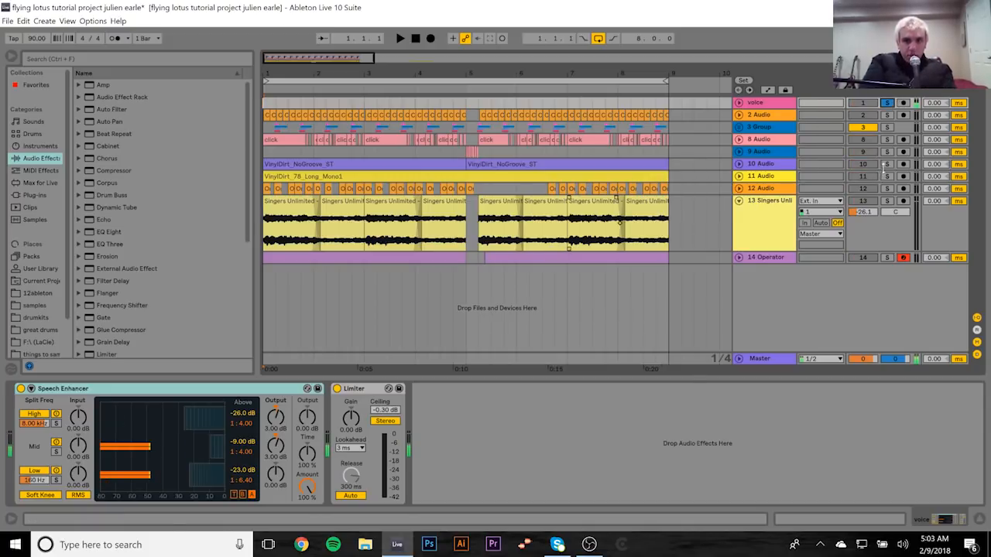
click(887, 164)
click(888, 177)
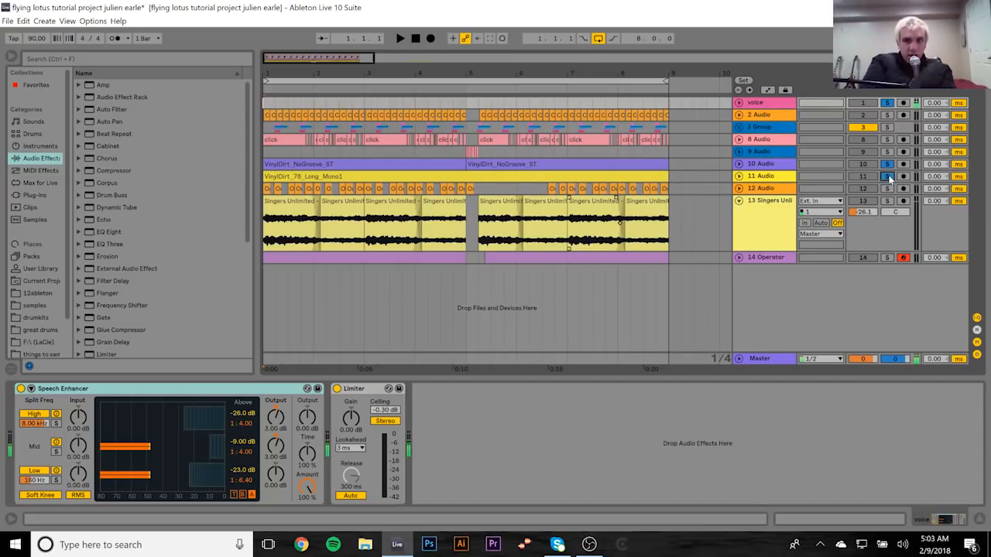
Step: Expand tracks 11 Audio and 10 Audio to show their vinyl noise waveforms, and select 10 Audio
click(771, 178)
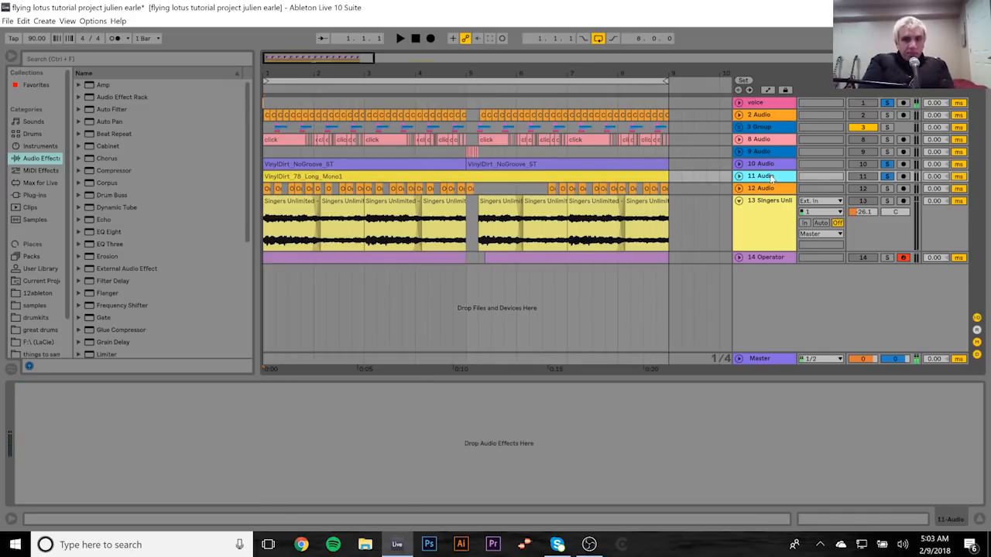
click(739, 176)
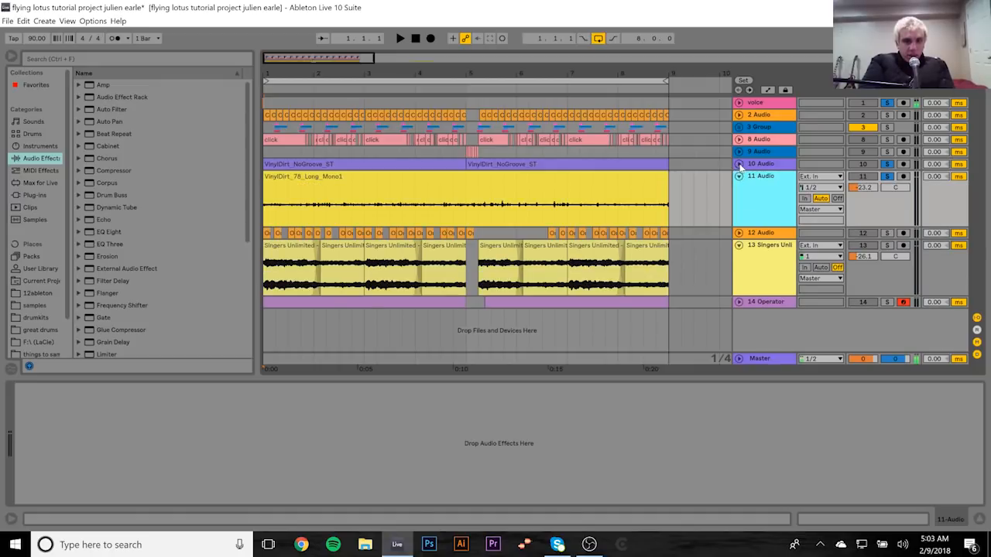
click(738, 164)
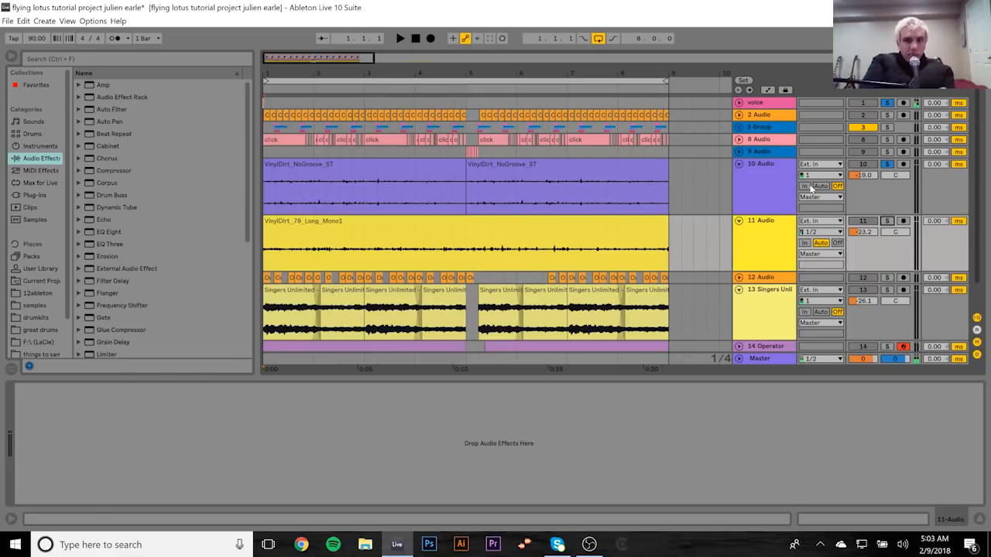
click(761, 222)
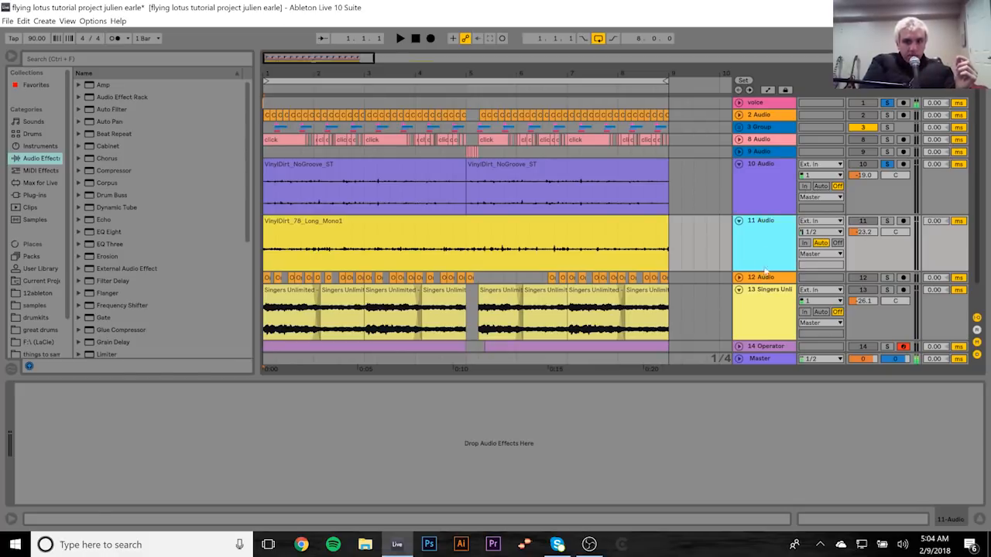
click(770, 166)
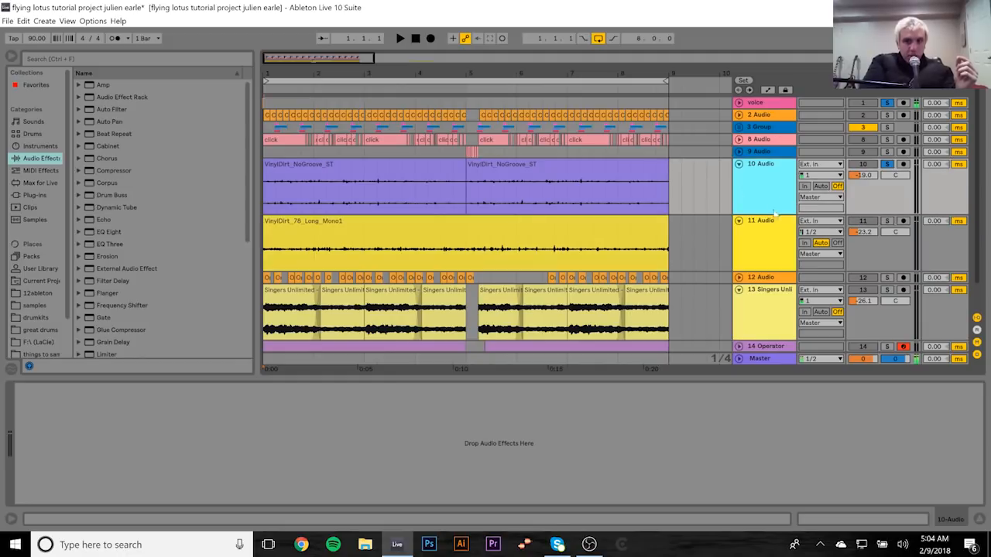
click(770, 226)
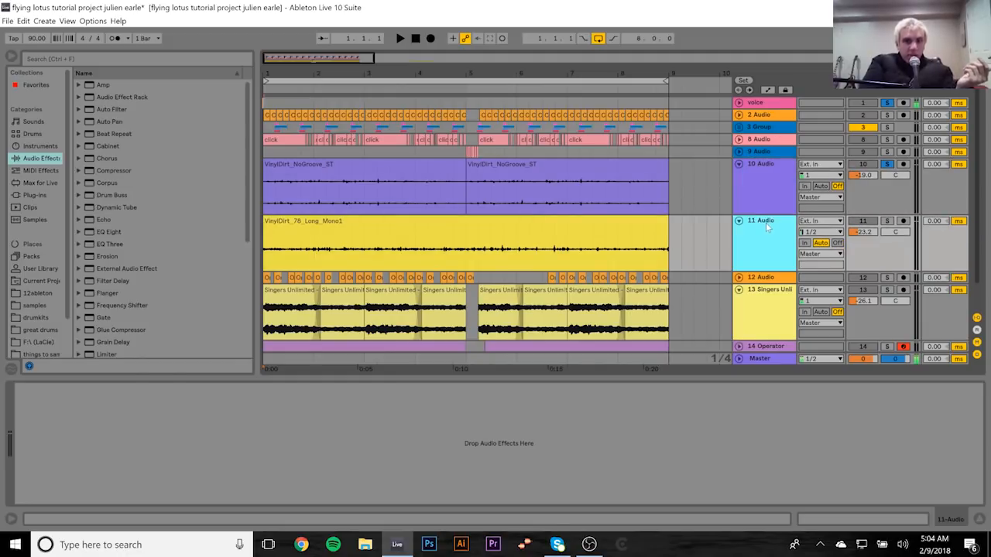
click(755, 163)
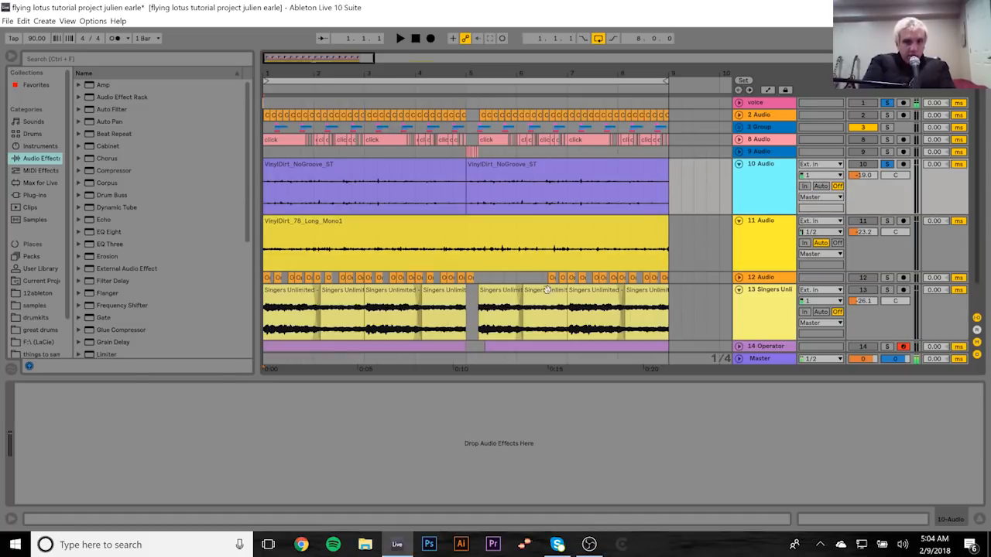
Step: Play the arrangement and audition 10 Audio and 11 Audio by switching their solos, ending with both soloed
click(549, 230)
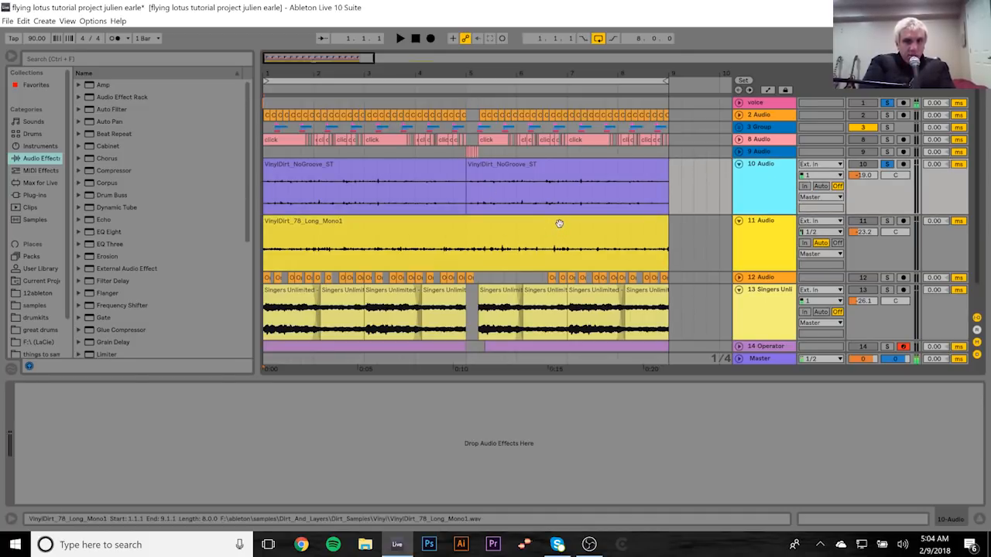
key(space)
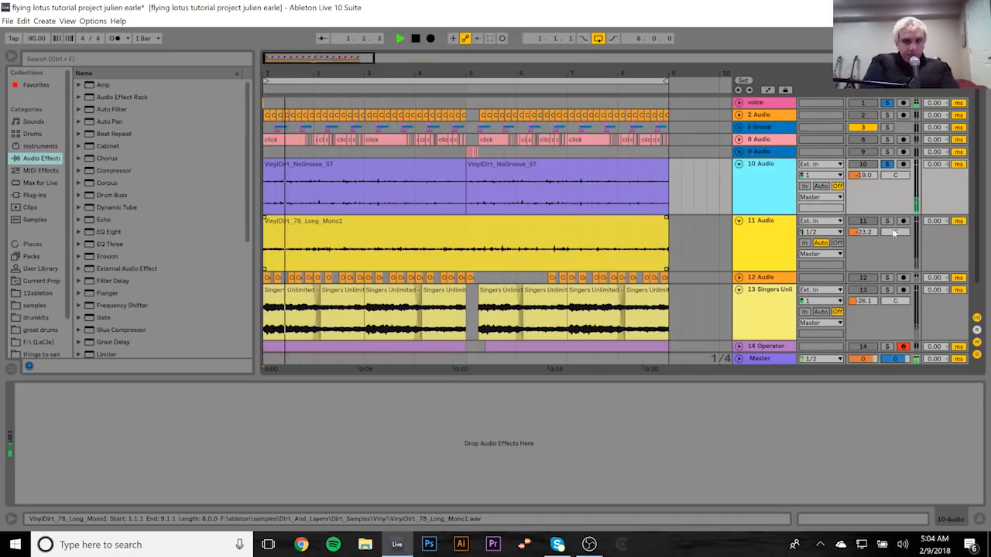
click(888, 164)
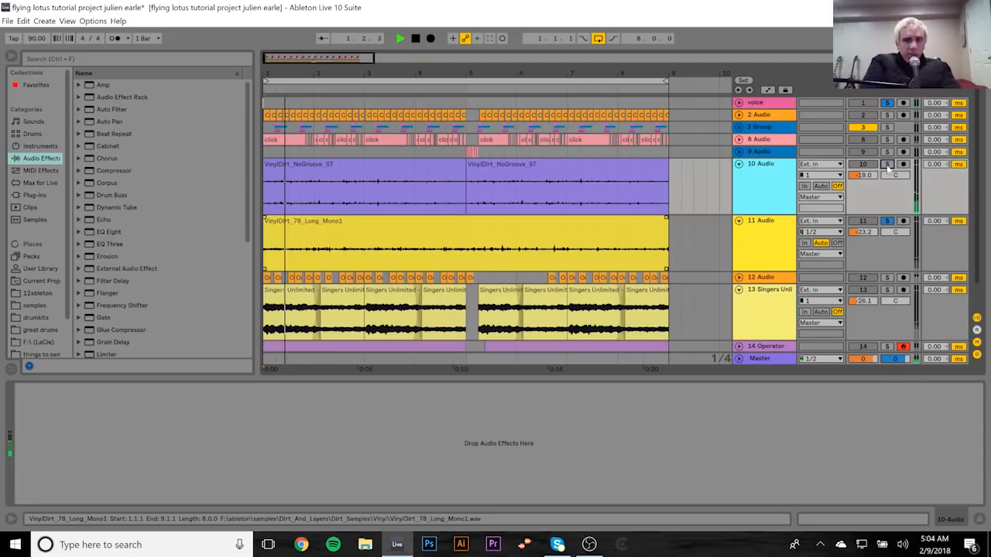
click(888, 164)
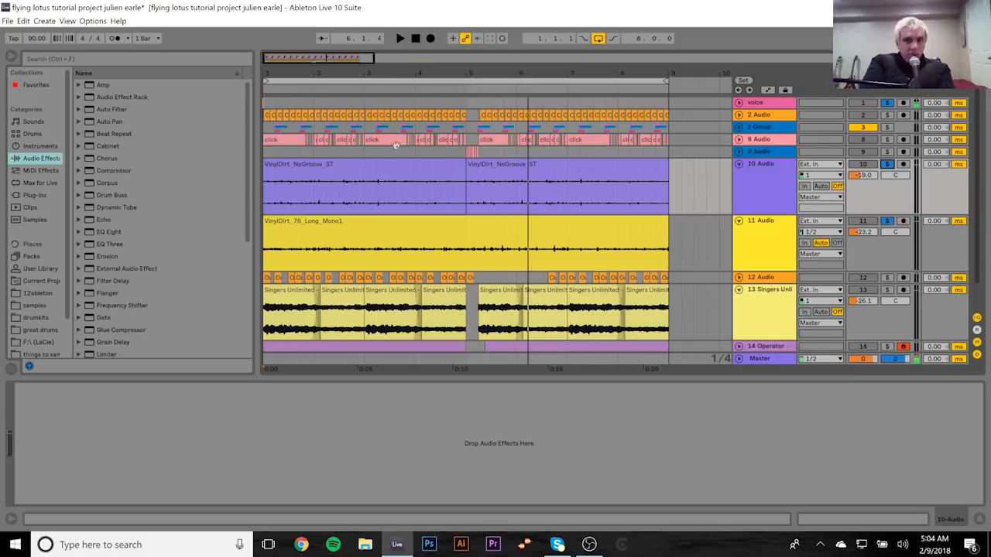
Step: Move the Omg_K kick track, 12 Audio, up to directly below 3 Group, above the click track
click(422, 198)
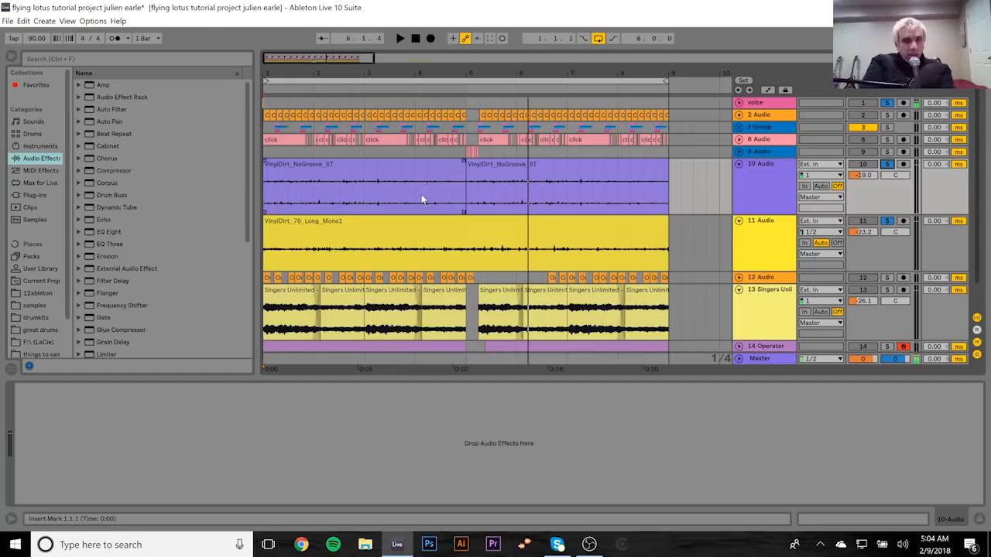
click(762, 277)
drag(759, 150, 754, 141)
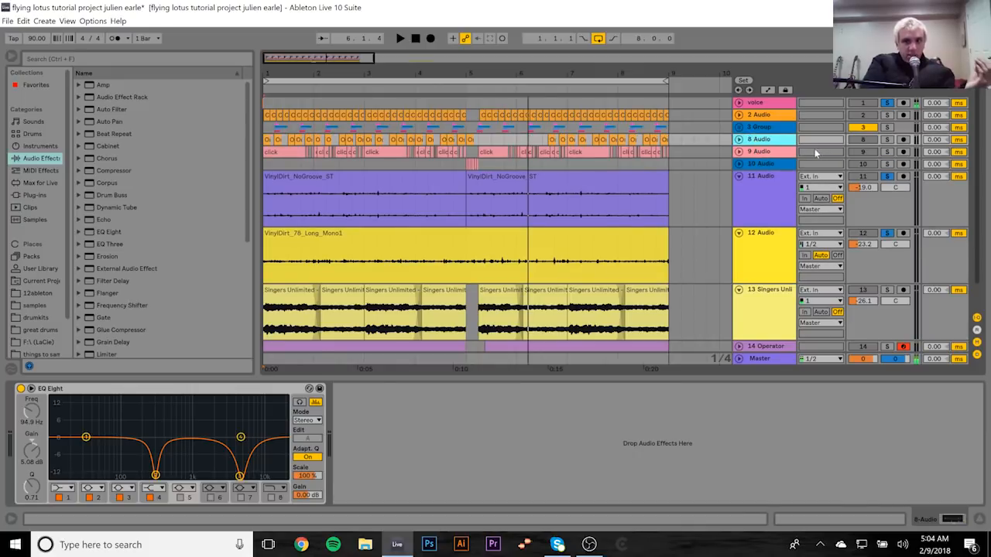
Step: Solo the 2 Audio hi-hats, 3 Group and the 8 Audio kick, and play them together with the vinyl noise
click(887, 116)
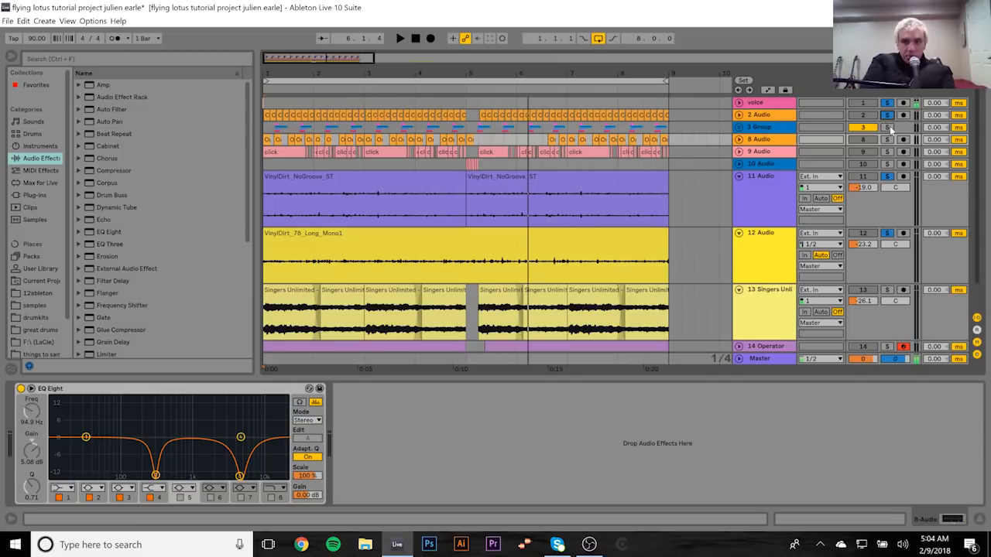
click(888, 128)
click(887, 152)
key(space)
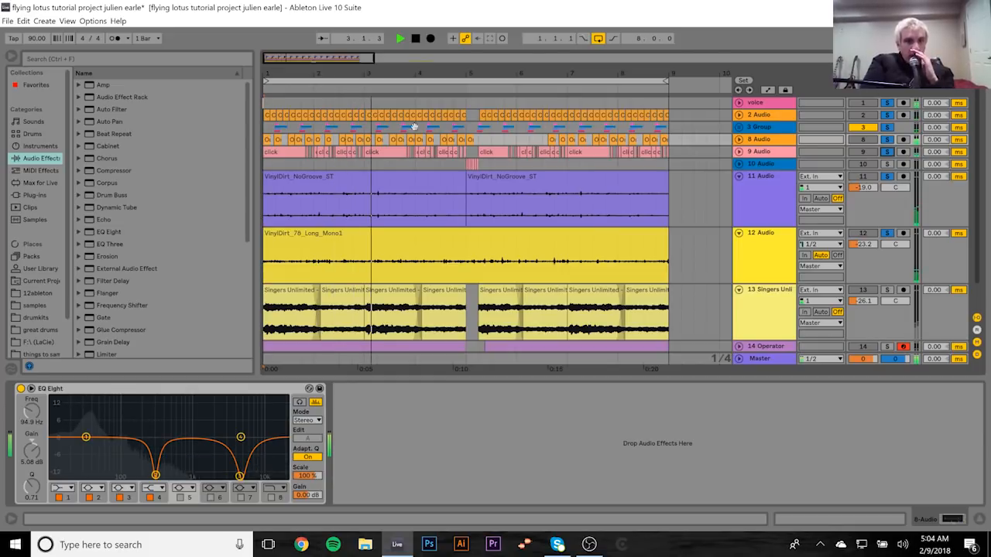
key(space)
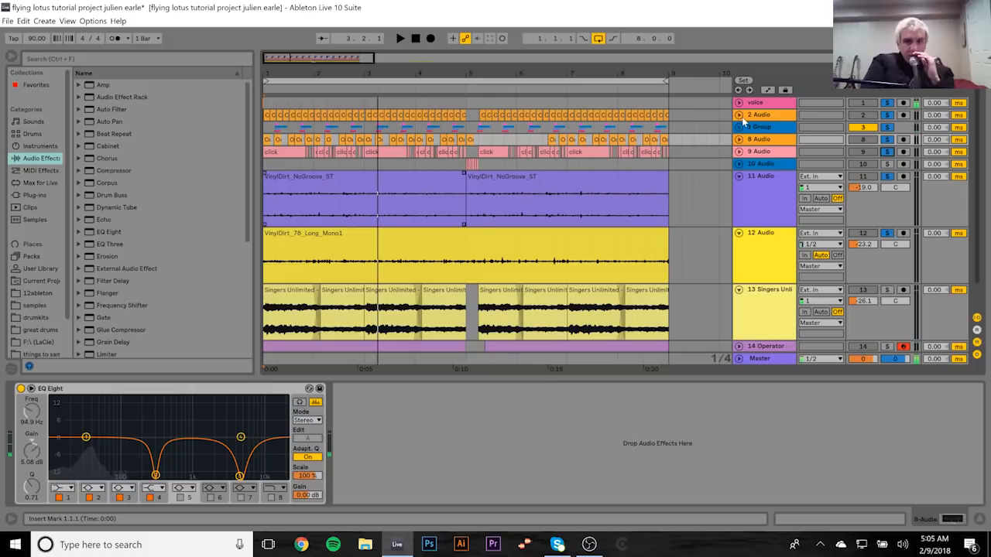
Step: Expand 2 Audio, unsolo 3 Group and 8 Audio, and play the closed hi-hats over the vinyl noise
click(888, 128)
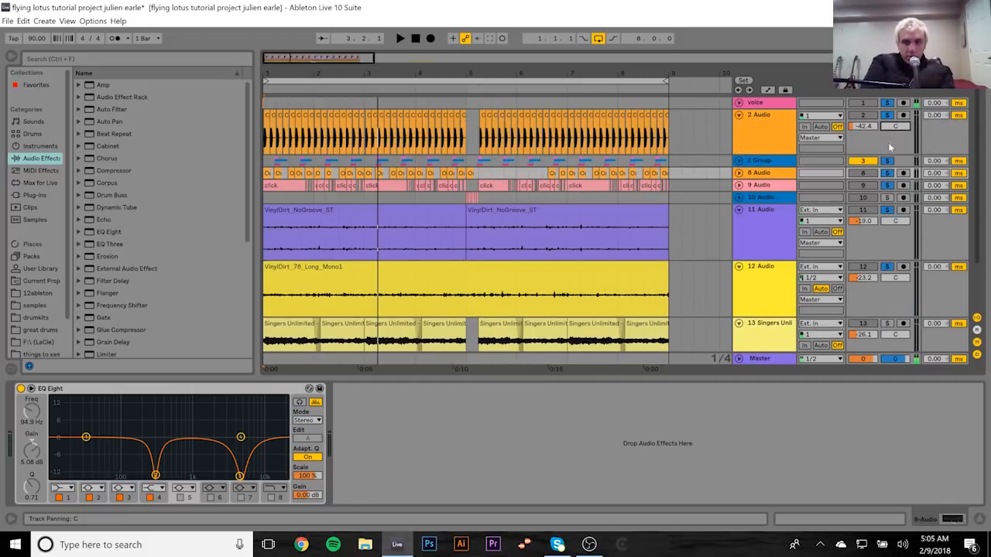
click(888, 161)
click(887, 174)
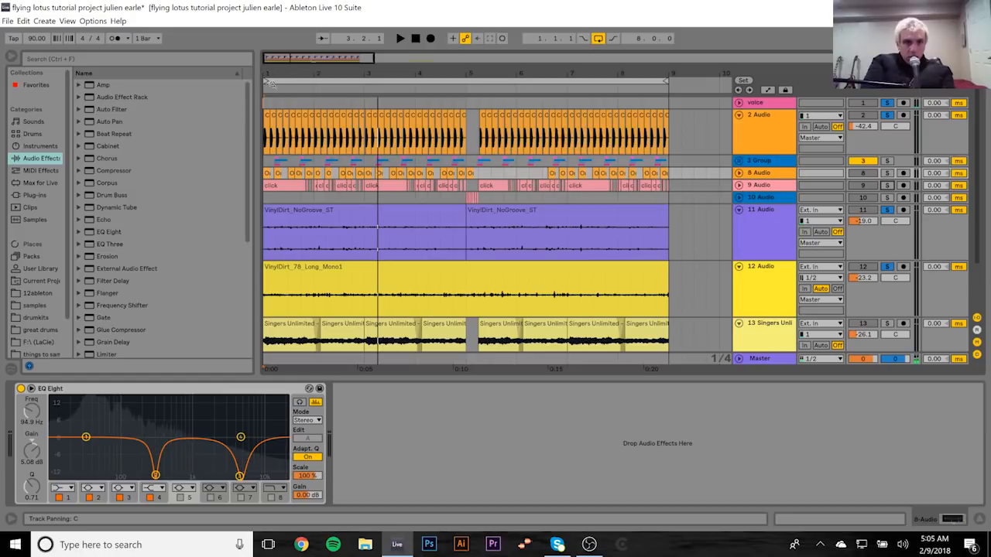
key(space)
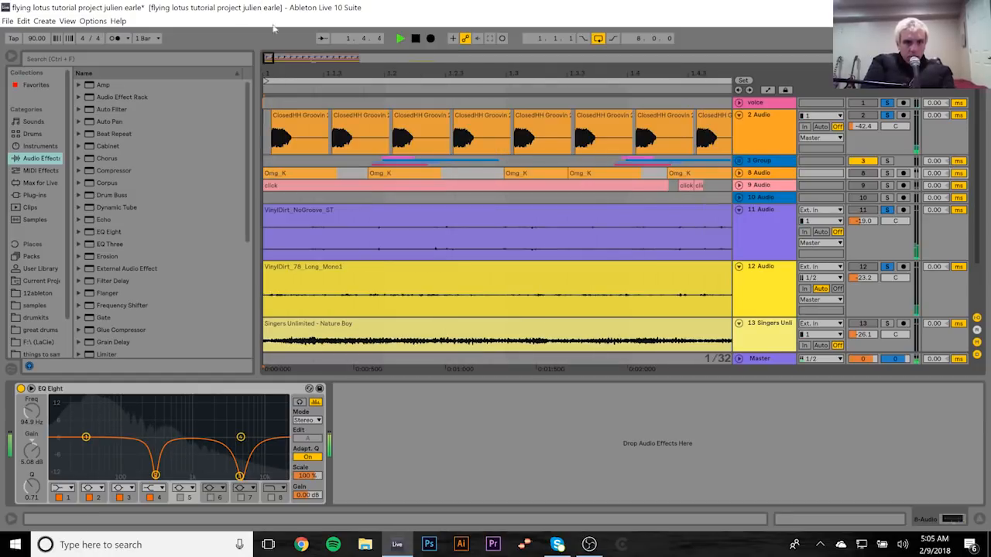
Step: Solo 3 Group, restart playback from the beginning, and unsolo 2 Audio to hear the group over the vinyl noise
click(887, 161)
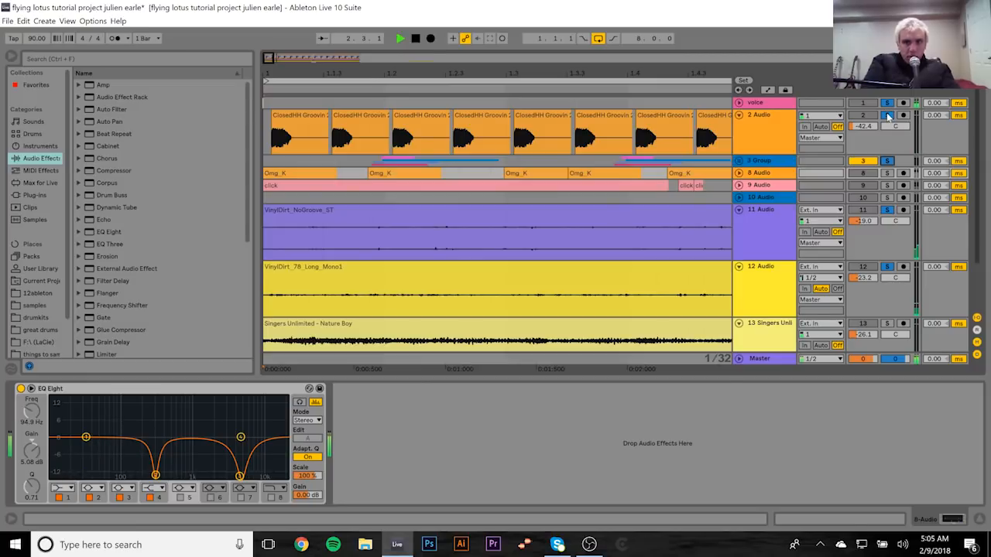
key(space)
key(space)
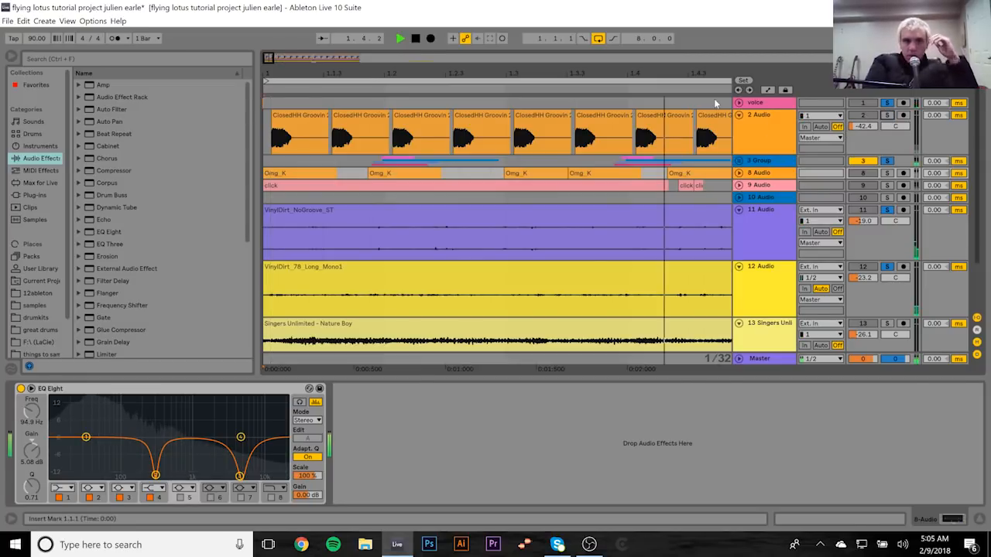
click(887, 115)
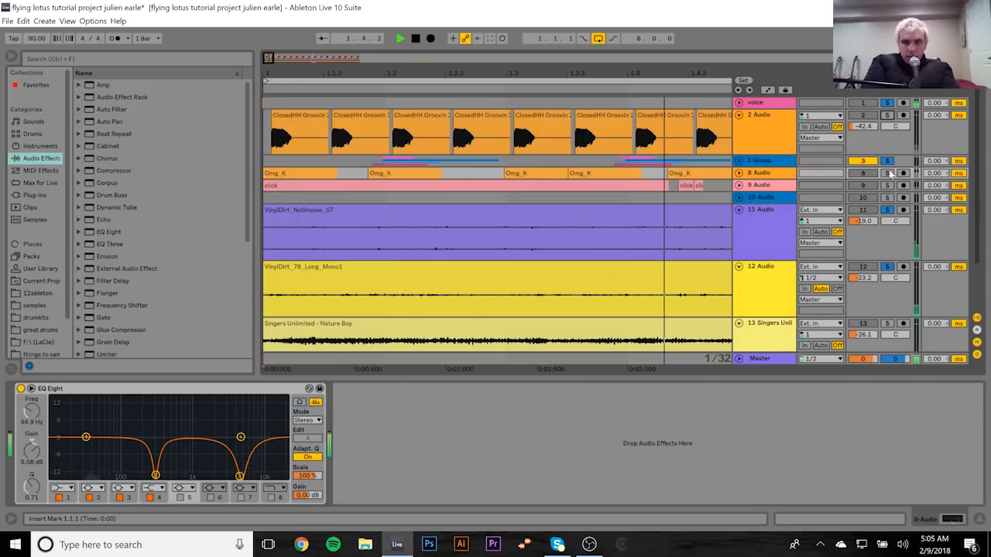
Step: Switch the solo during playback from 3 Group to the 8 Audio kick, and on to the 9 Audio click track
click(888, 162)
click(888, 162)
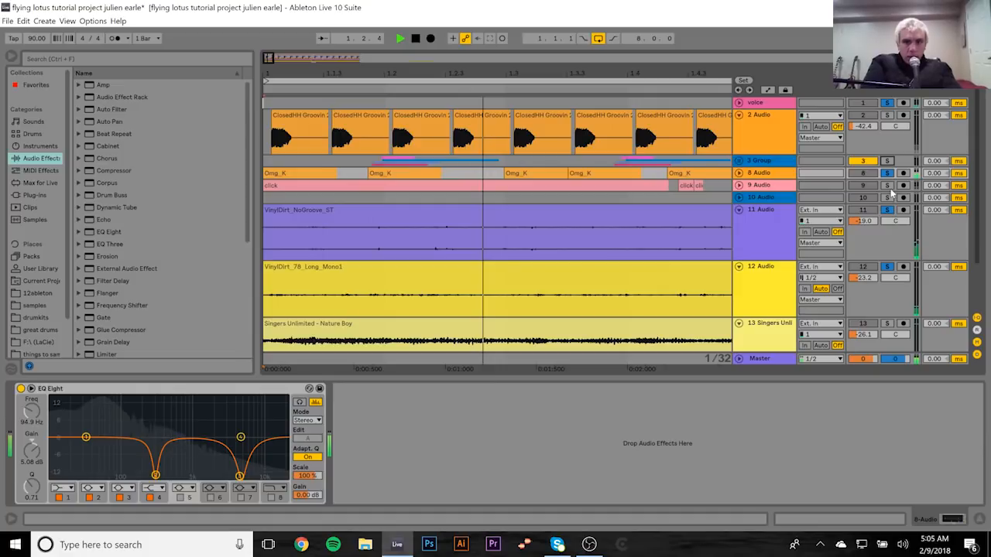
click(887, 186)
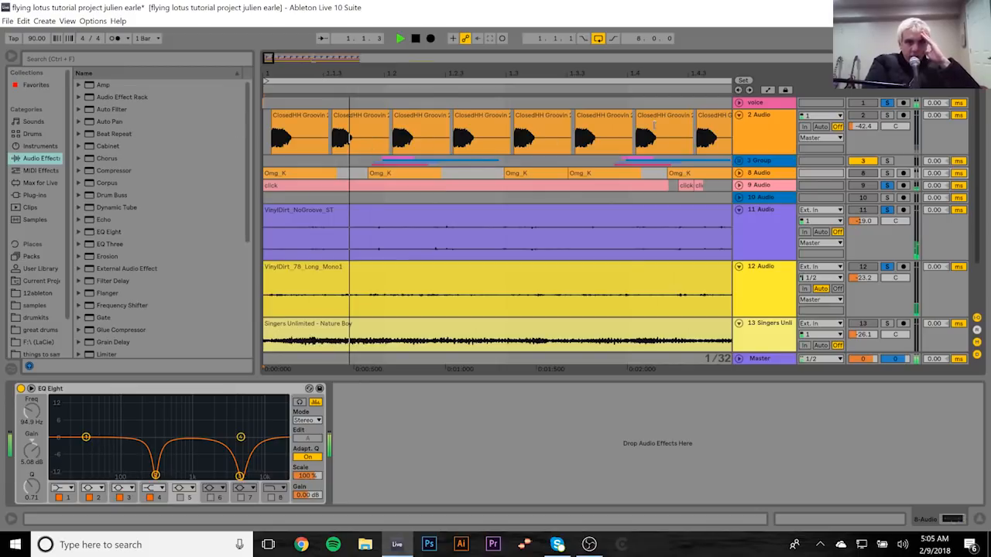
Step: Expand 3 Group and examine the relative timing of the Bb_Snr snare and clap layers on tracks 4 to 7
click(739, 163)
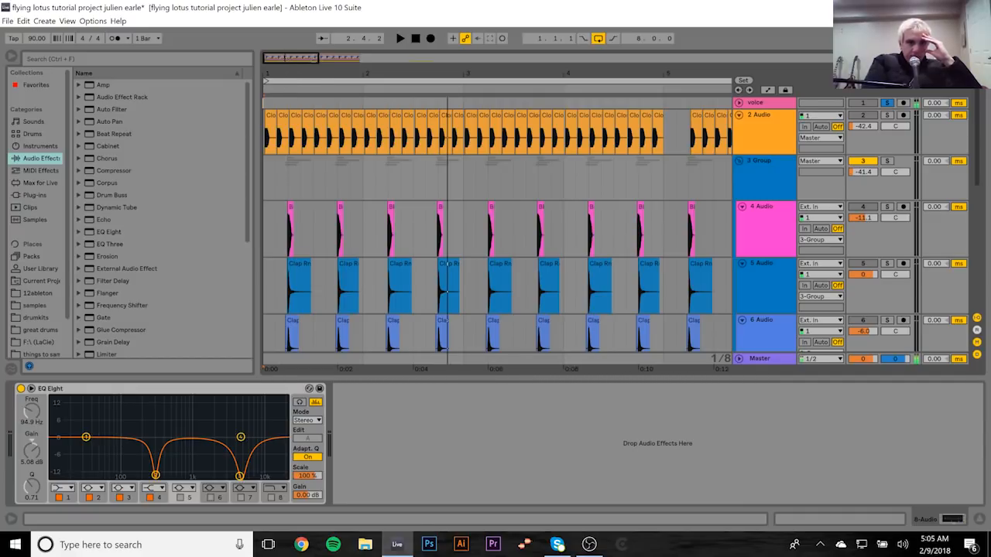
drag(449, 74, 341, 96)
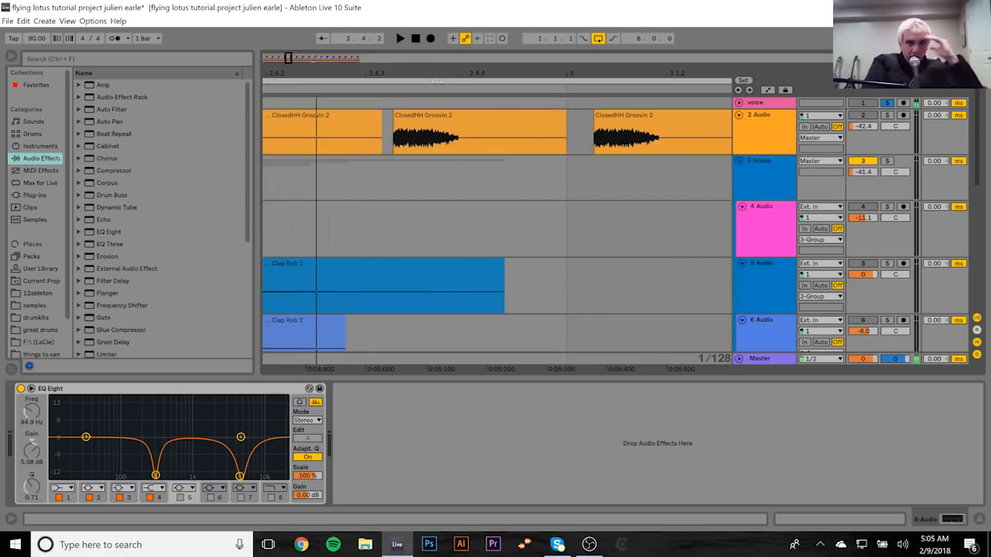
drag(435, 80, 428, 73)
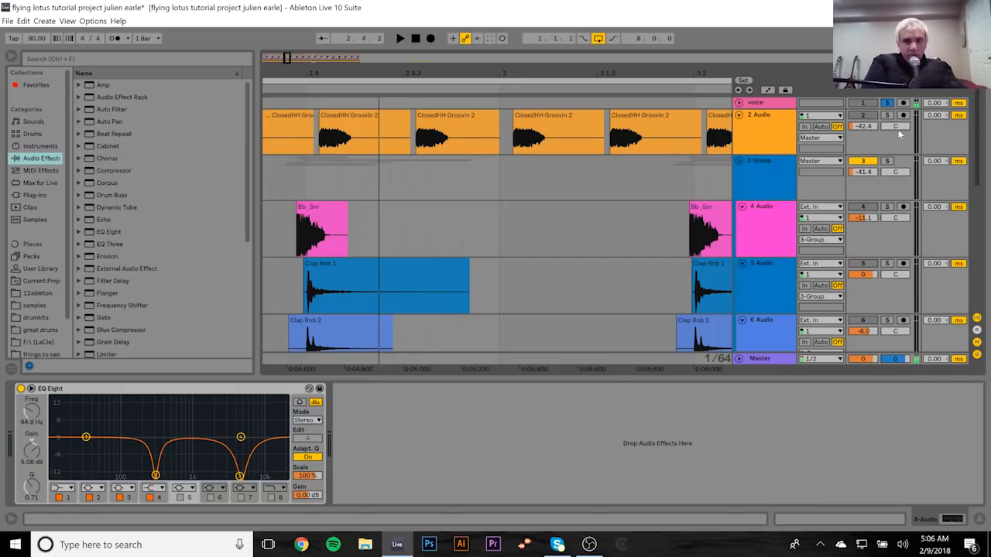
key(minus)
key(minus)
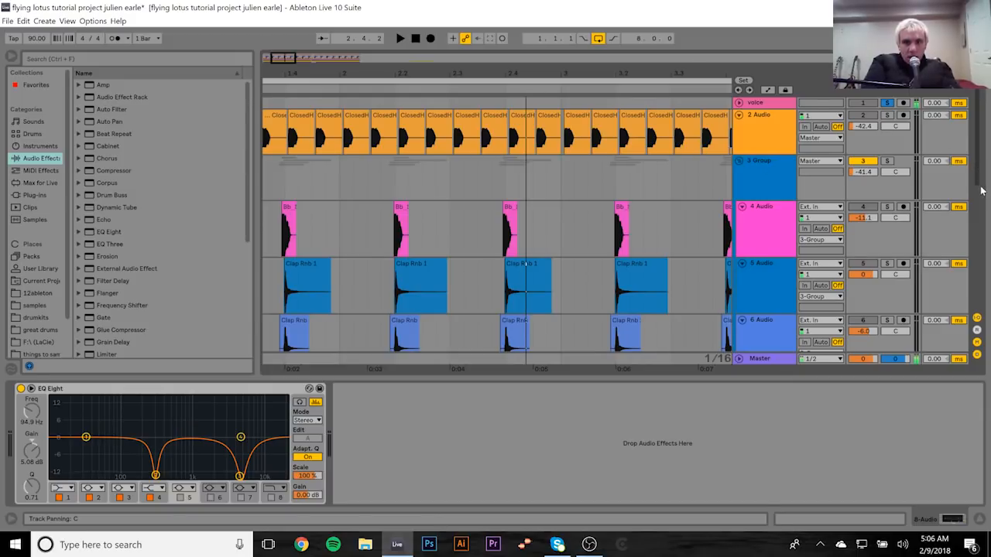
scroll(982, 190, down, 2)
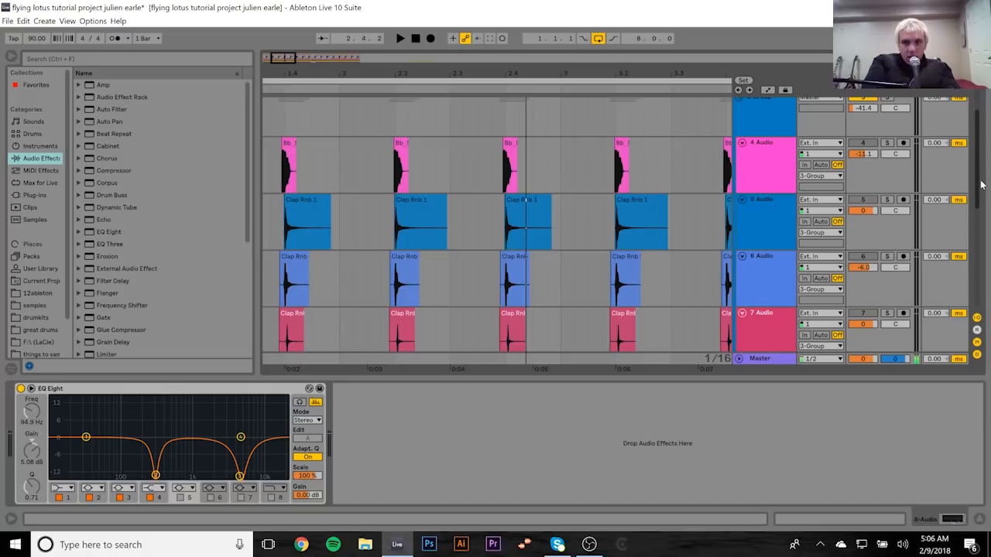
scroll(982, 190, down, 2)
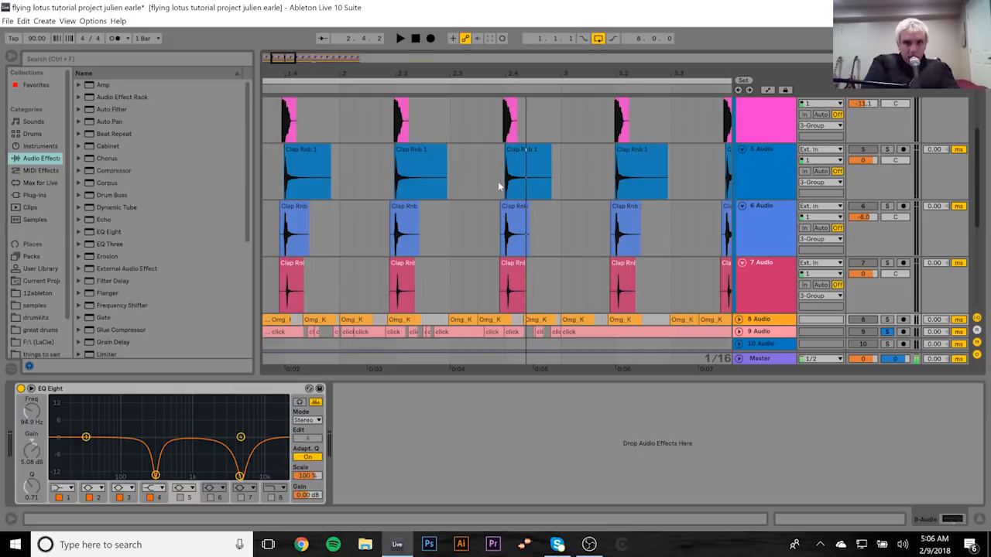
scroll(495, 211, up, 1)
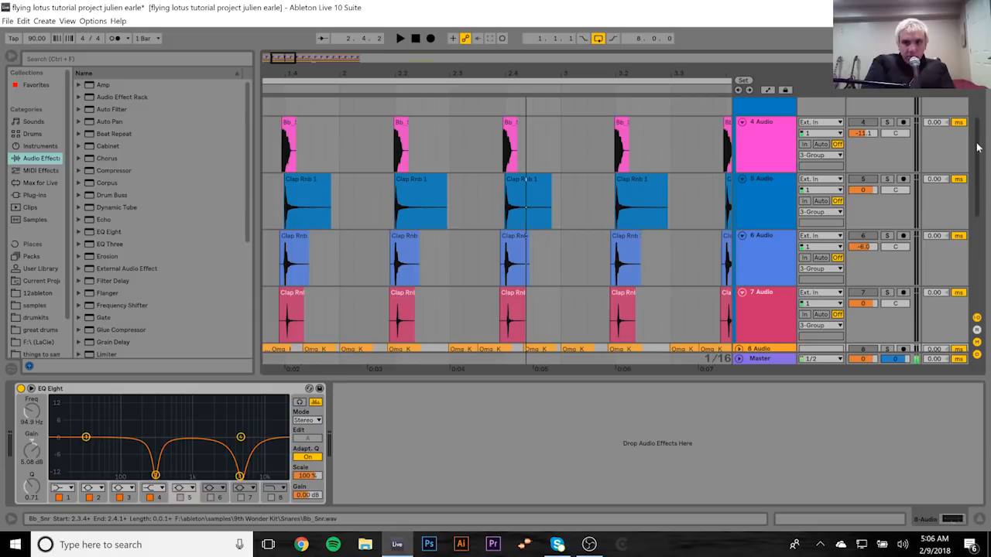
Step: Solo 3 Group and play its snare and clap layers from the gap just before the 2.4 hit on 4 Audio
scroll(977, 141, up, 2)
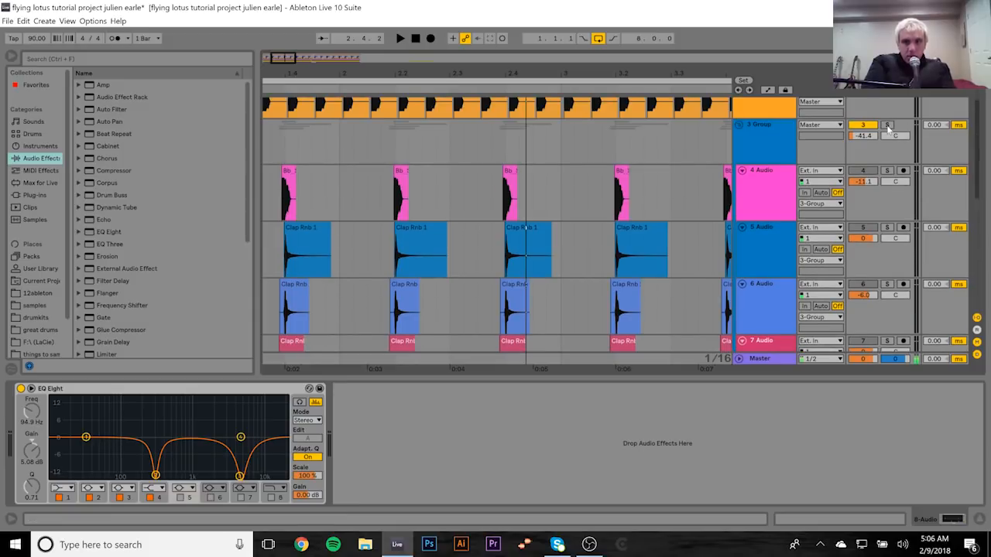
click(888, 126)
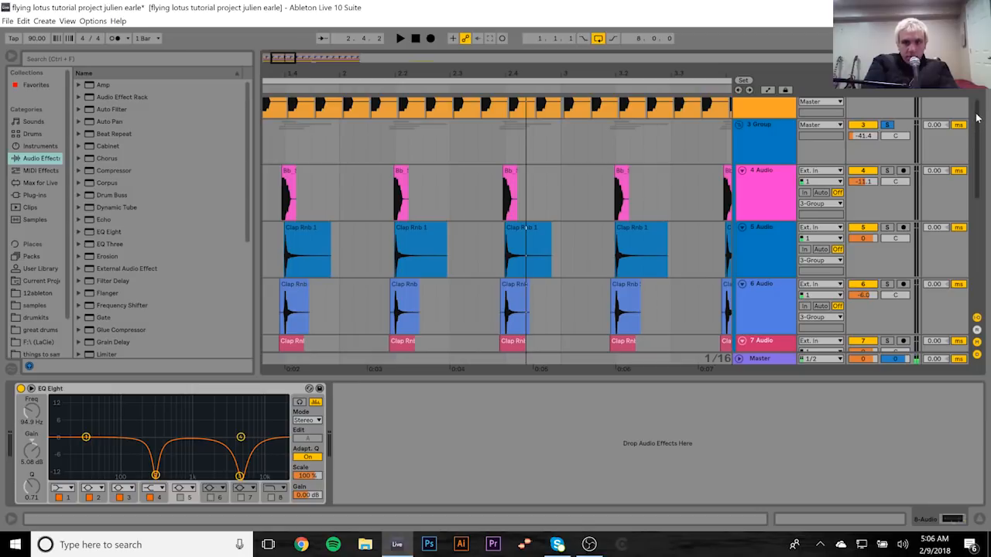
scroll(977, 117, up, 2)
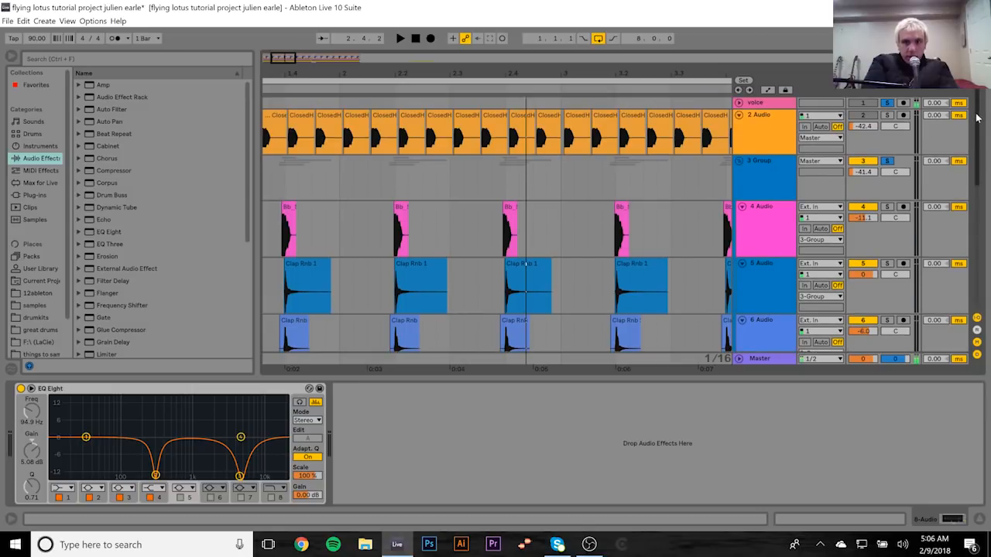
click(489, 221)
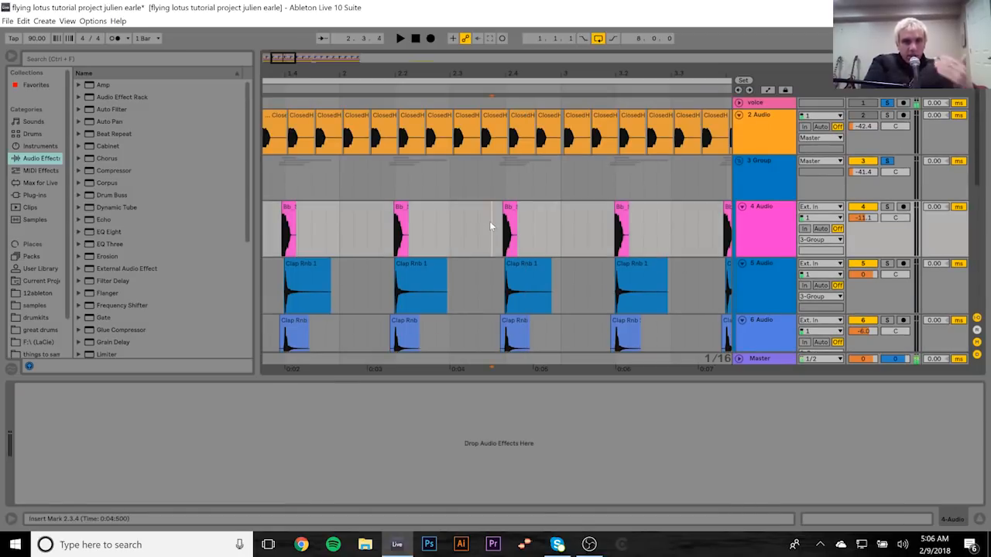
key(space)
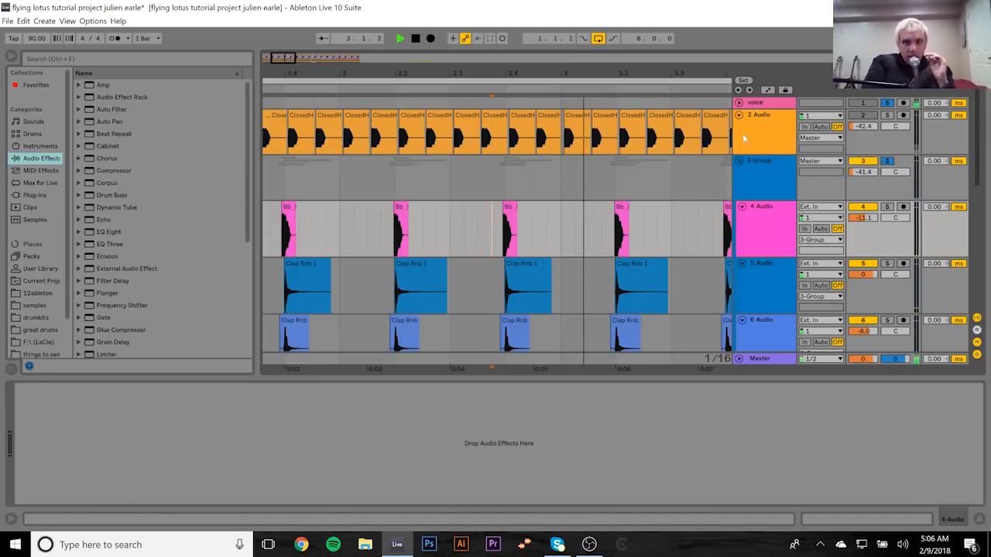
Step: Unsolo and collapse 3 Group, and stop playback
click(886, 161)
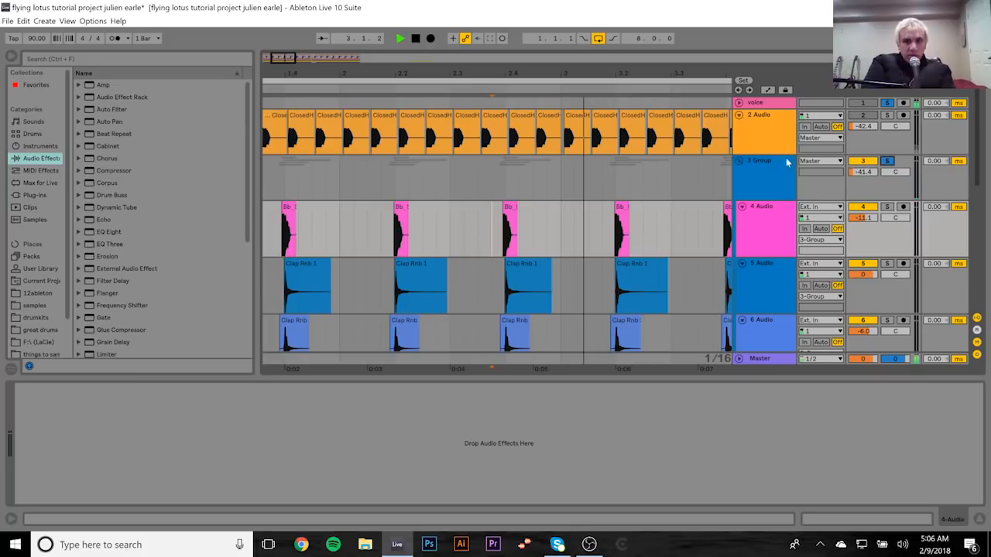
click(738, 162)
key(space)
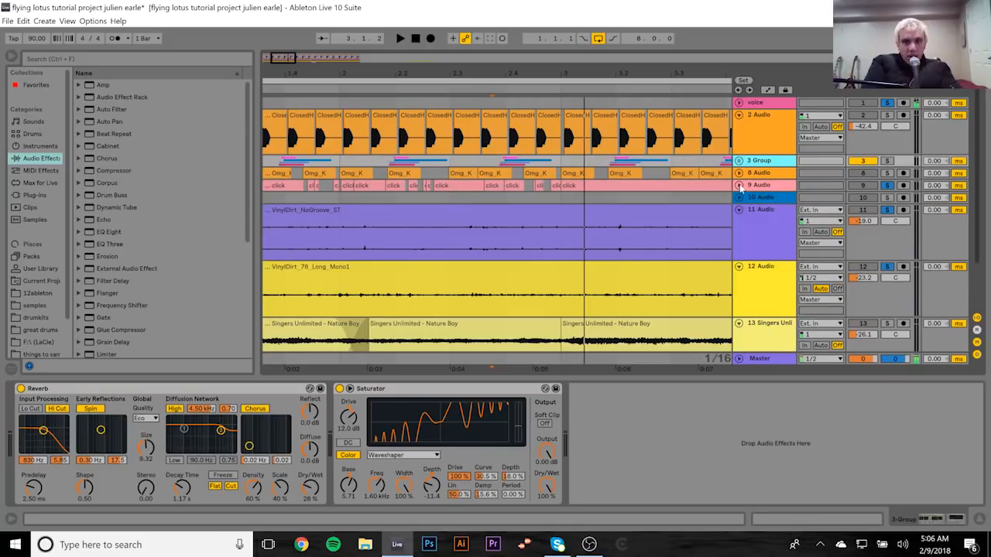
Step: Expand 8 Audio and examine the placement of the Omg_K kick clips against the grid across the first four bars
click(739, 173)
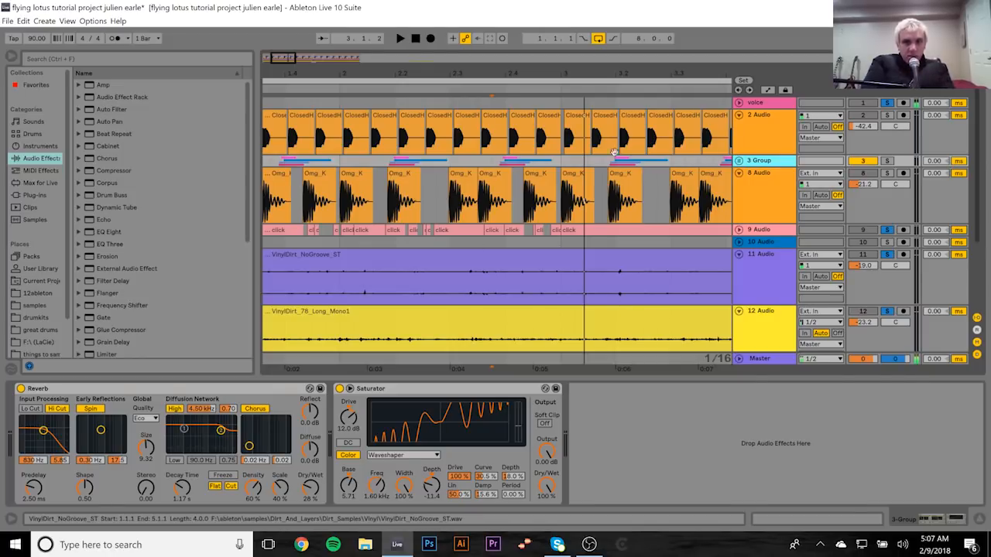
click(496, 206)
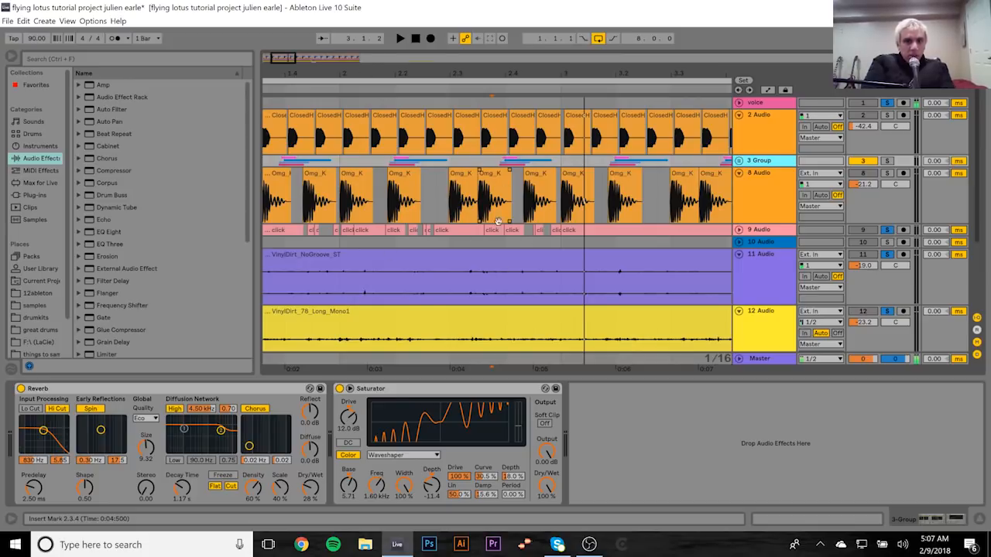
key(minus)
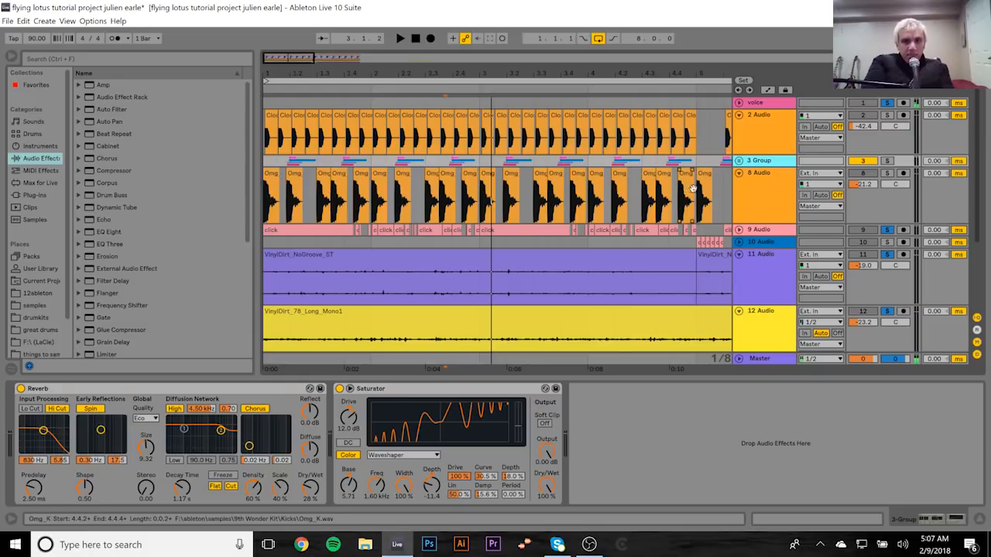
right_click(635, 196)
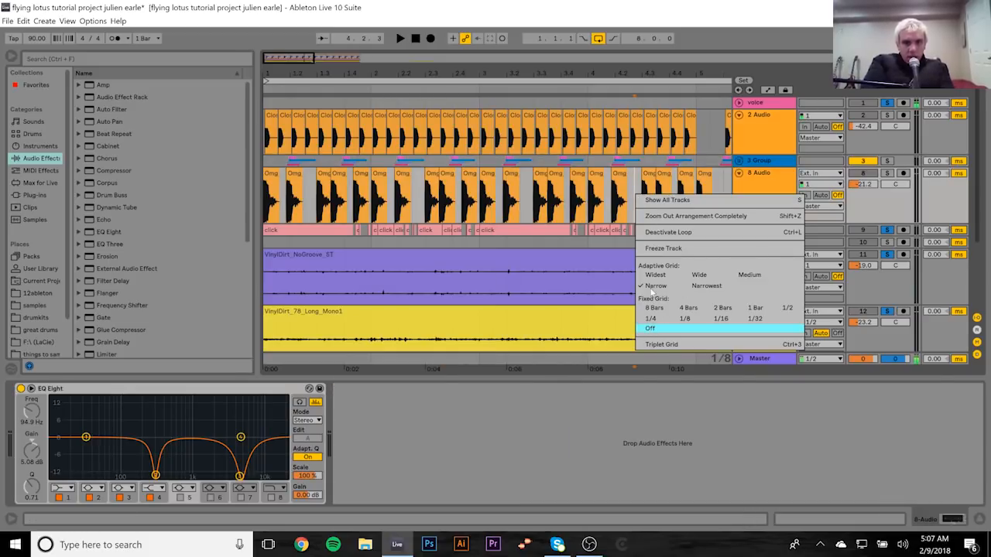
click(717, 160)
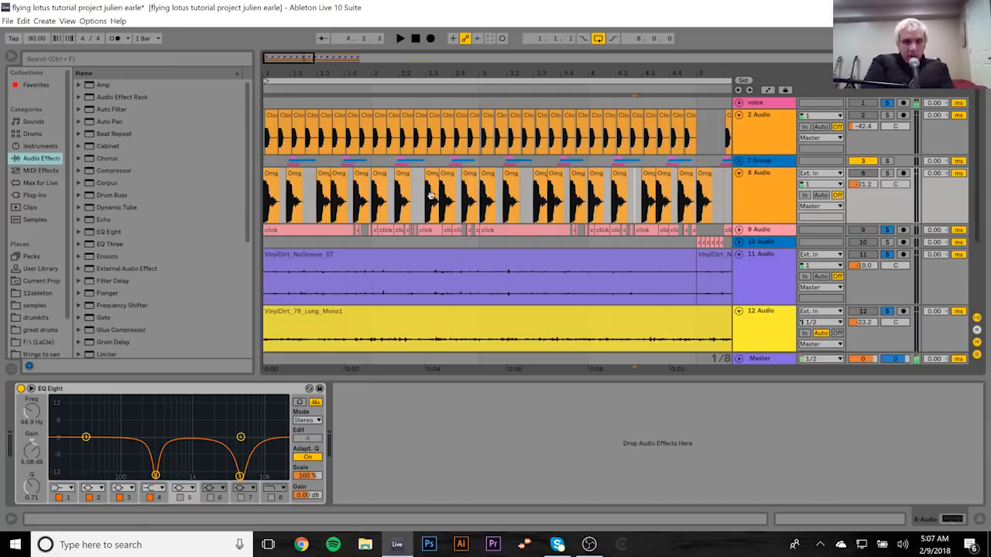
click(581, 180)
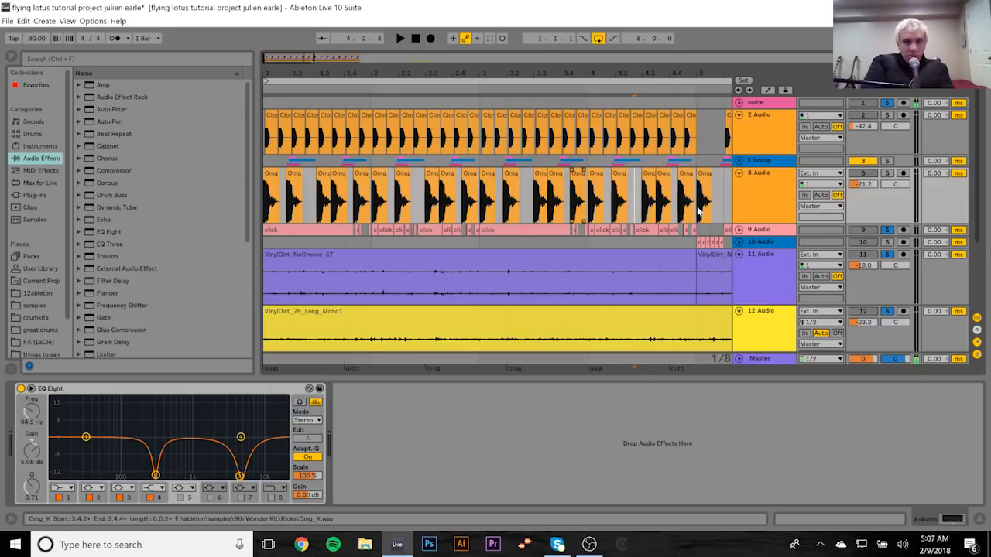
Step: Expand 9 Audio and play the click layer from its first clip at bar 1, stopping partway through bar 3
click(766, 231)
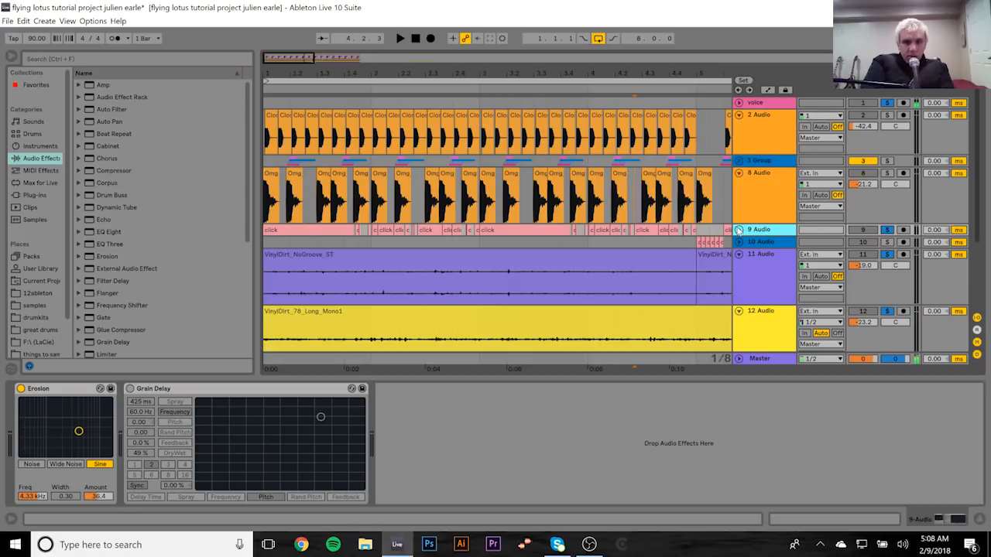
click(738, 231)
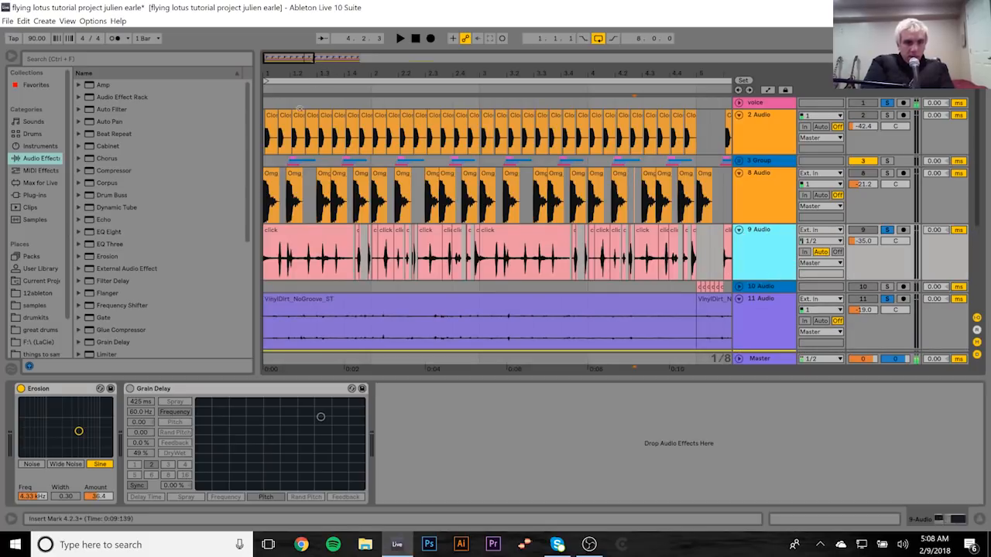
click(287, 230)
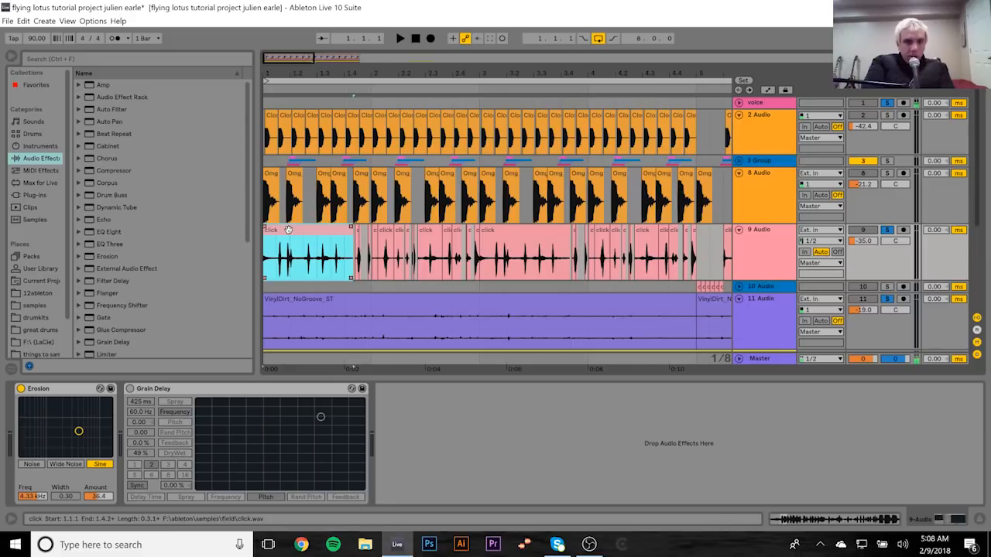
key(space)
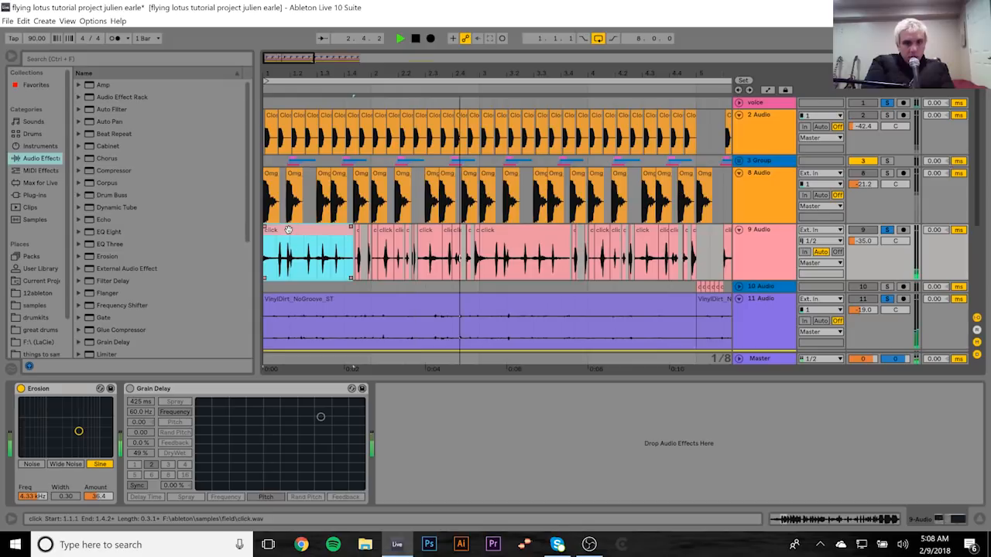
key(space)
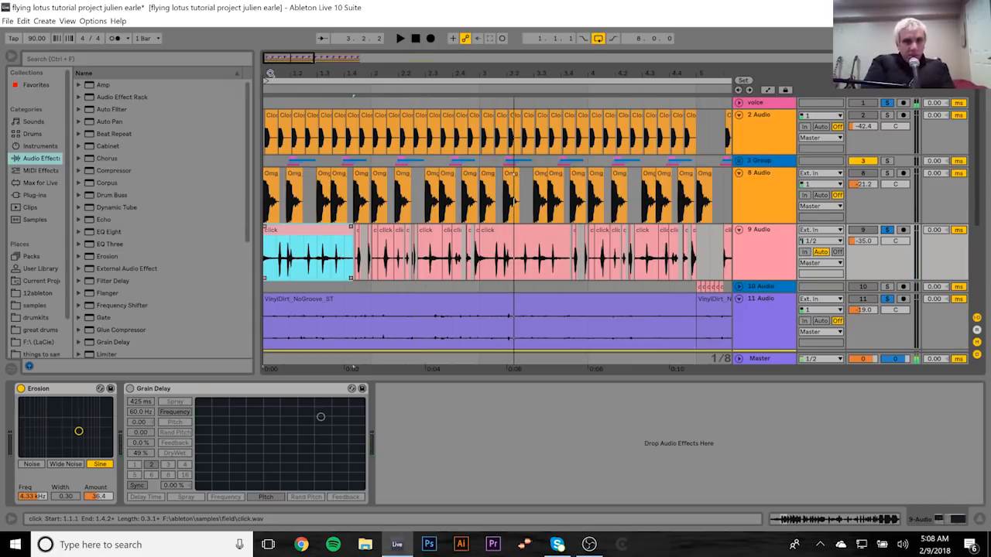
Step: Reveal the first click clip's source sample in the browser, and switch the browser to the Plug-ins category
right_click(302, 229)
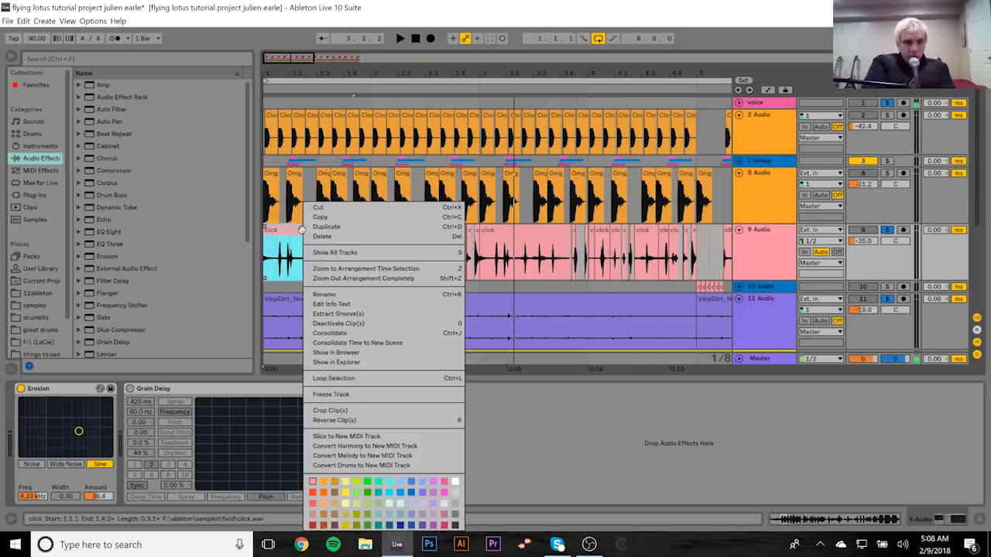
click(332, 353)
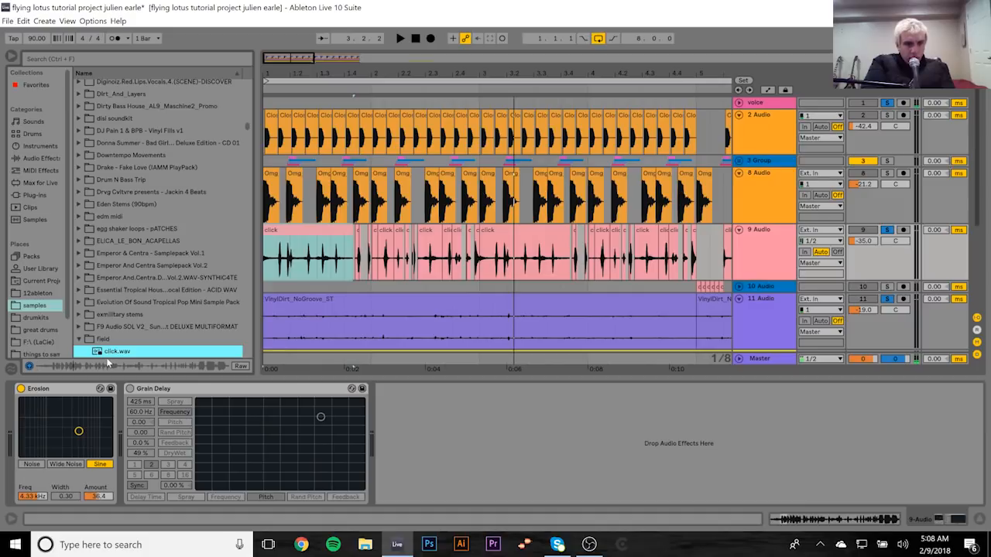
click(31, 196)
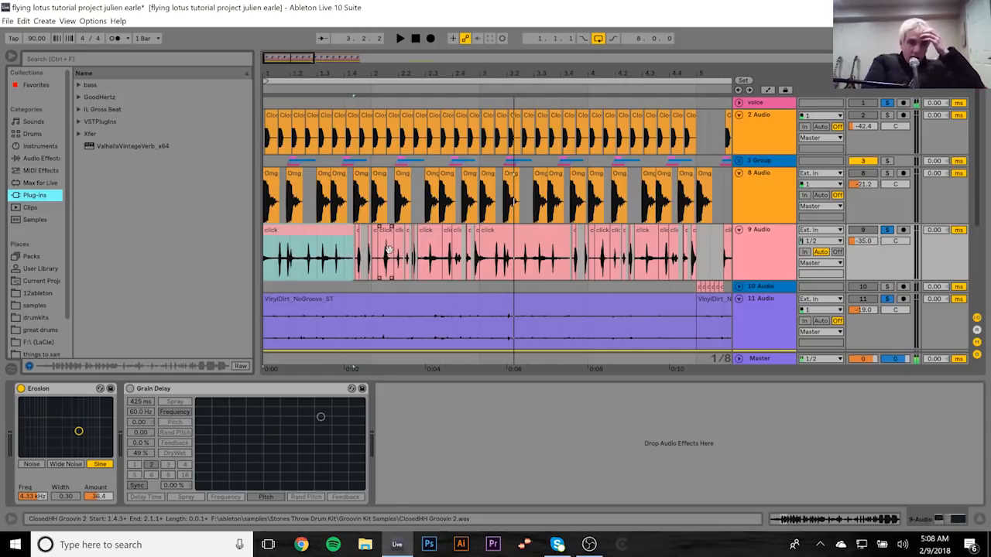
Step: Solo 8 Audio and 3 Group along with the click track and play the combined layers briefly from bar 1
click(888, 173)
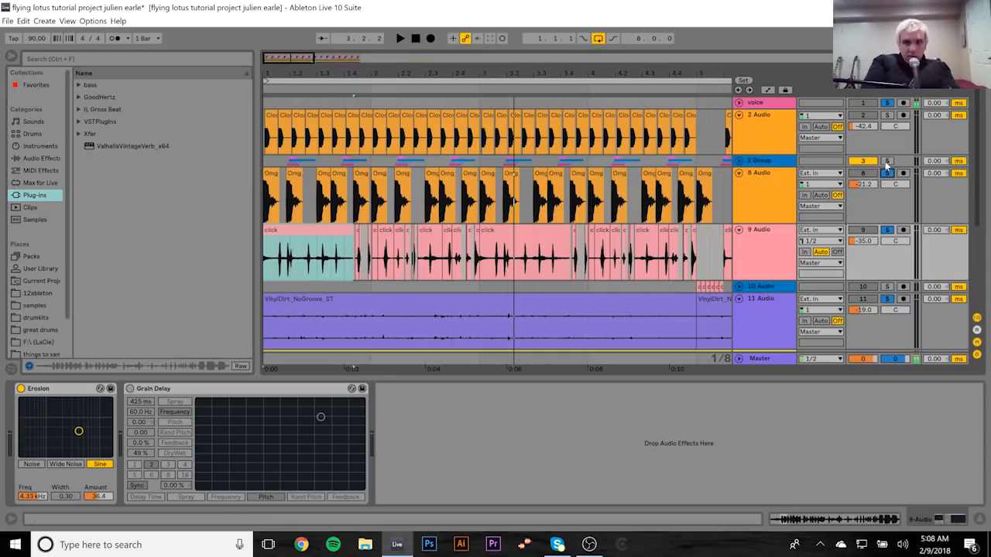
click(887, 161)
key(space)
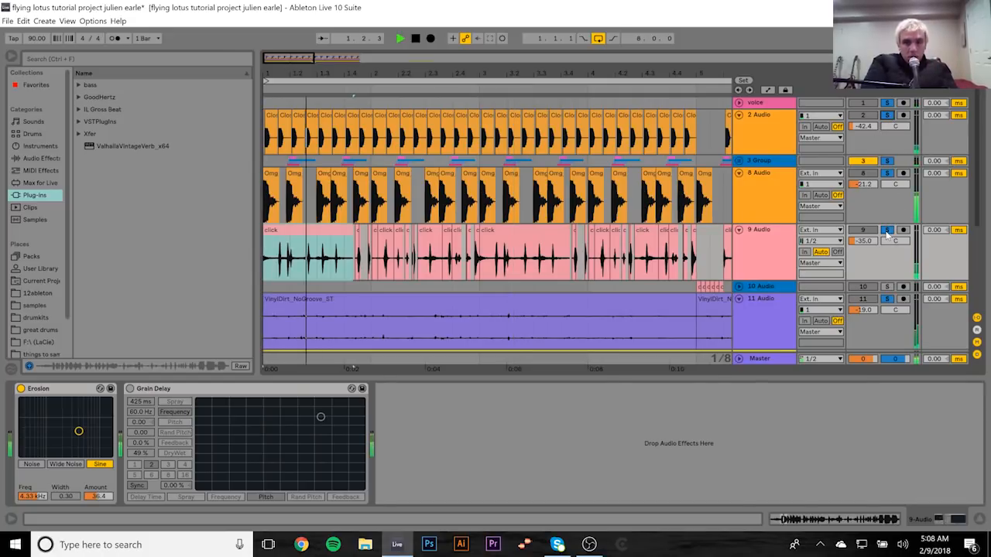
key(space)
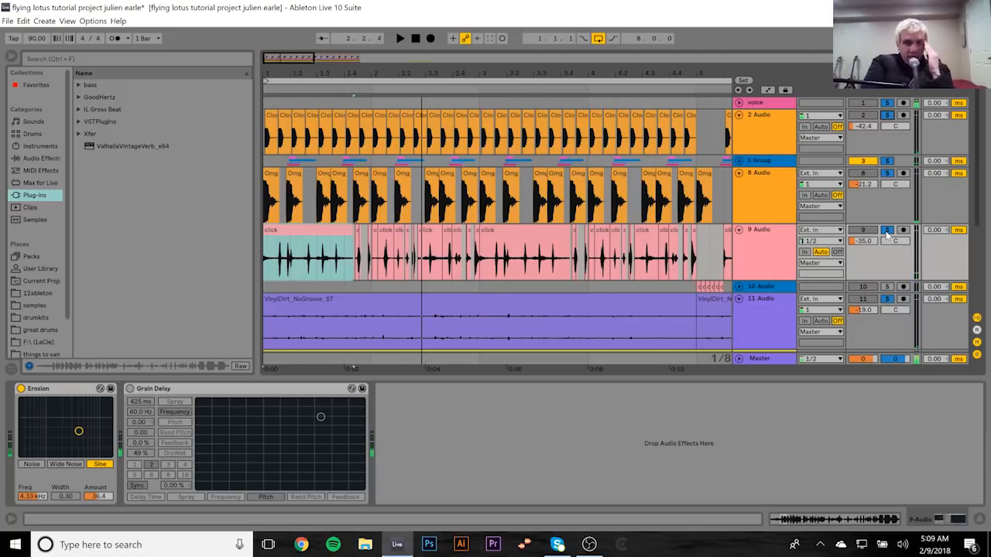
Step: Collapse the 9 Audio, 8 Audio and 2 Audio tracks to tidy the arrangement
click(862, 230)
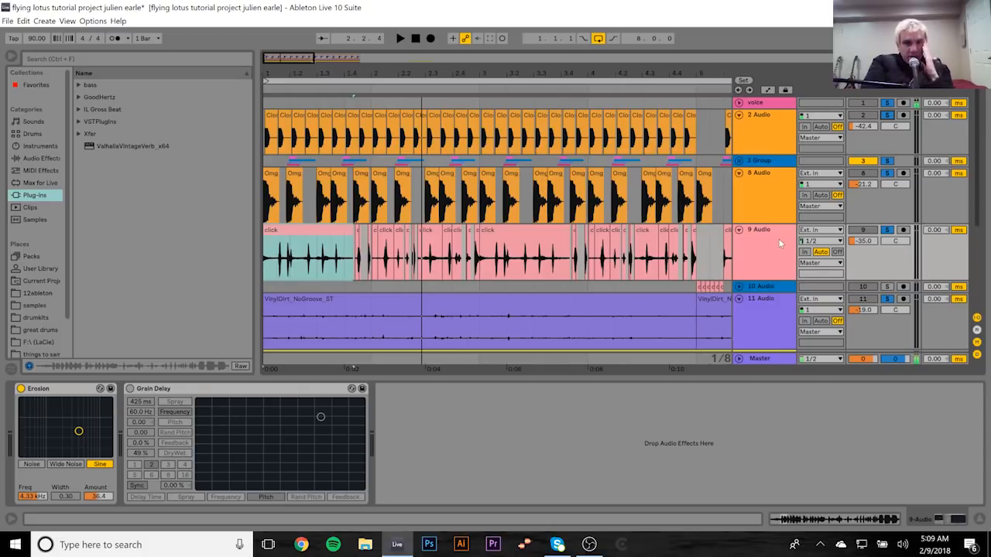
click(738, 230)
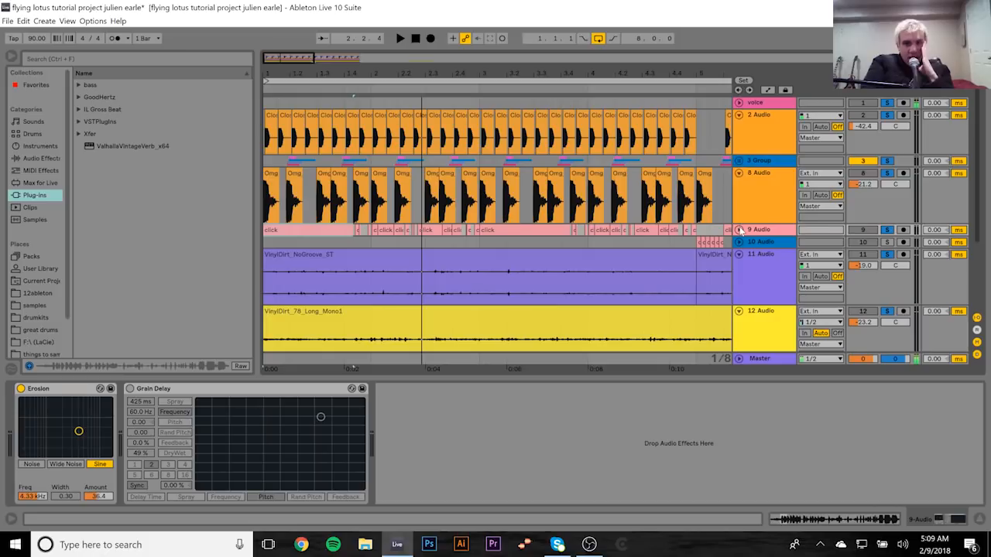
click(738, 174)
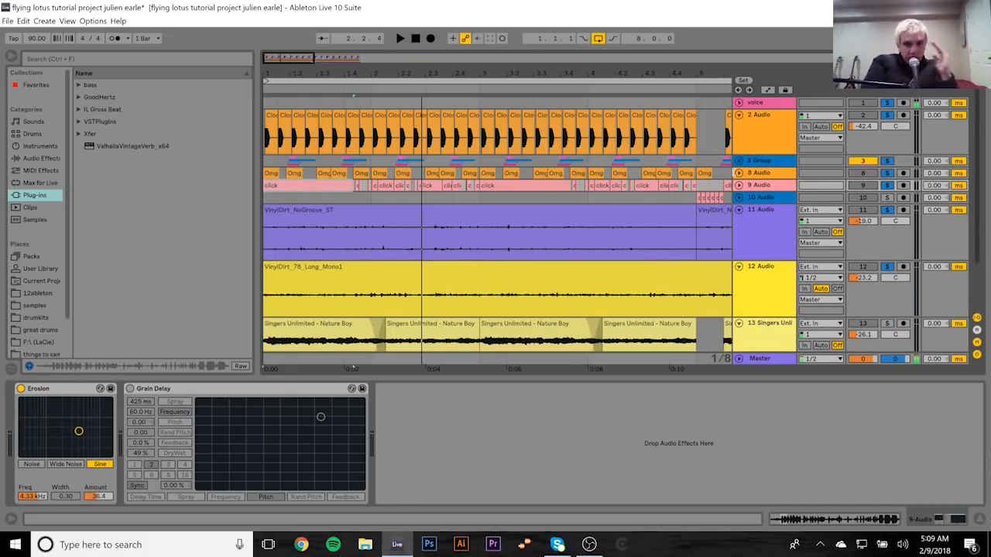
click(739, 117)
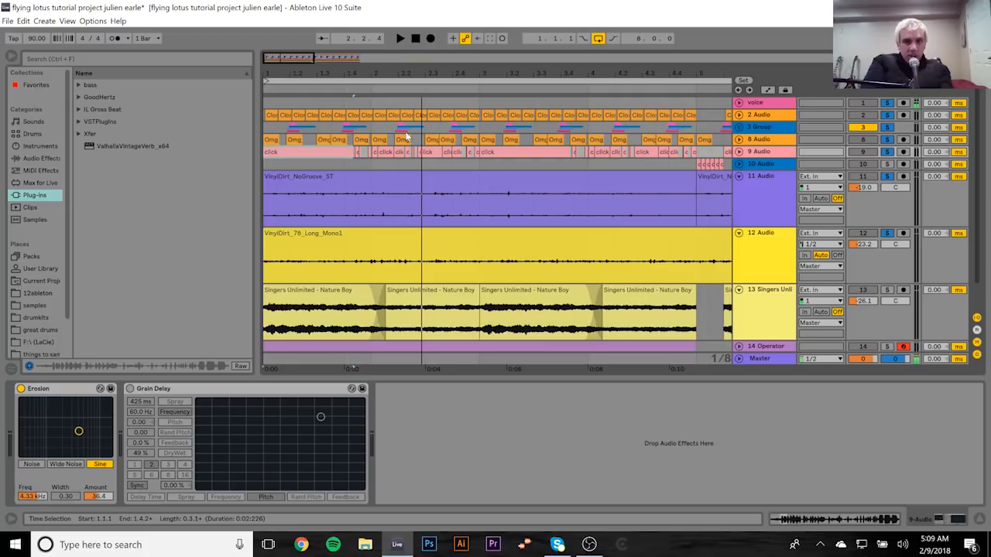
Step: Expand 9 Audio again, select its first click clip and play it from bar 1 against the soloed drums
click(740, 152)
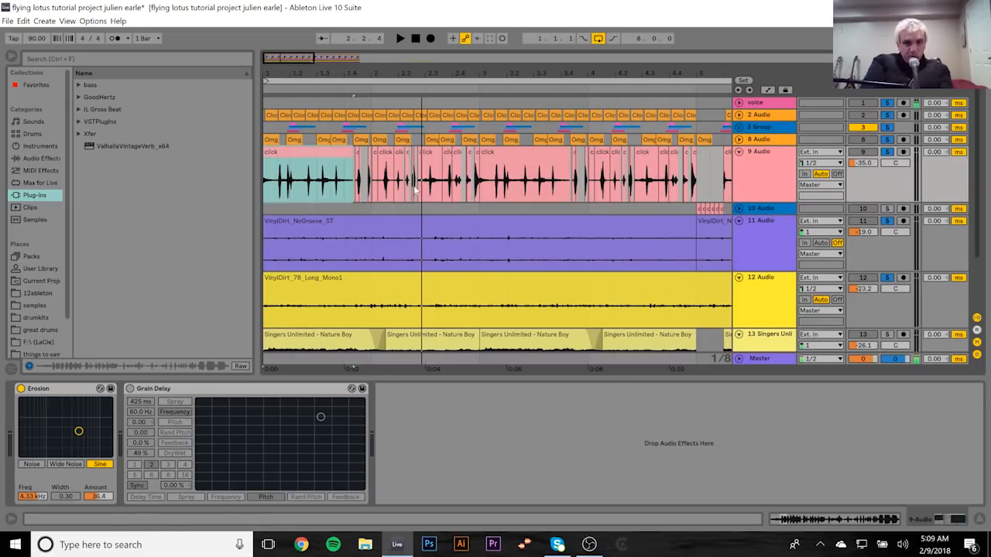
click(269, 160)
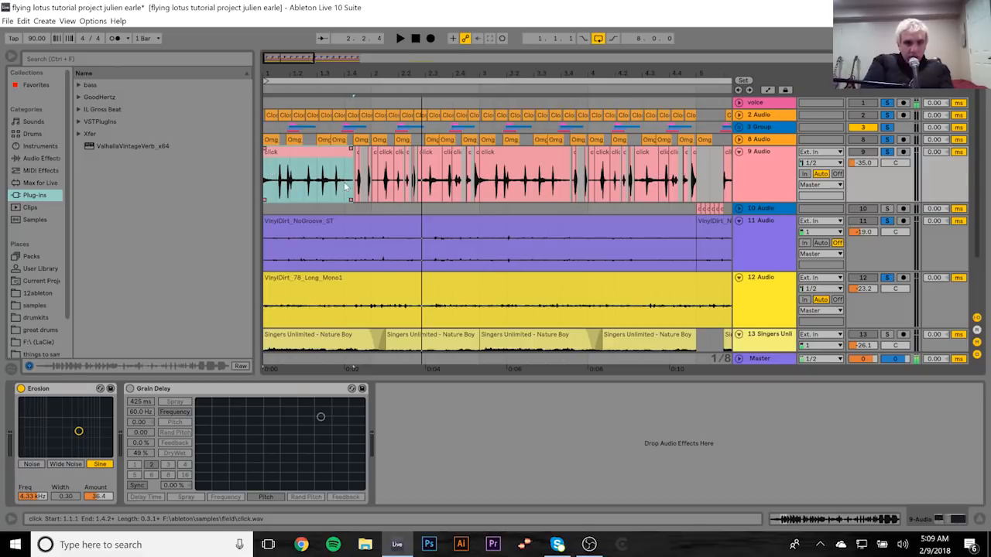
key(space)
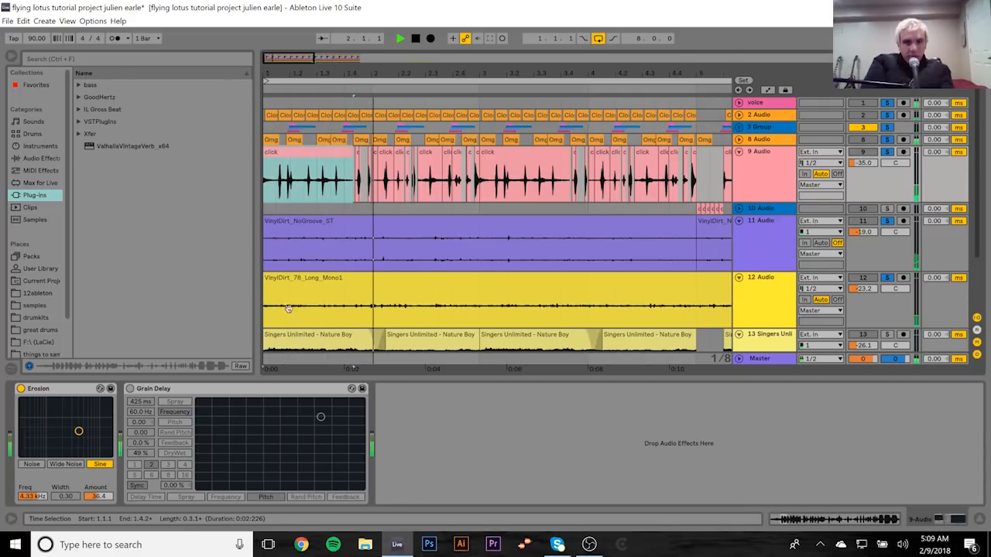
key(space)
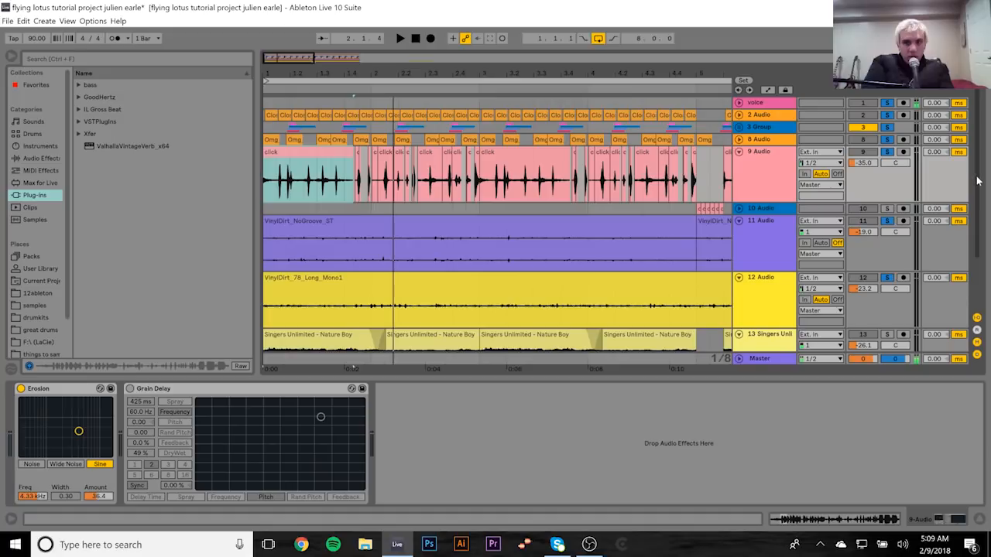
Step: Clear the solo from all tracks so the whole arrangement is audible
scroll(982, 199, down, 2)
scroll(981, 238, down, 3)
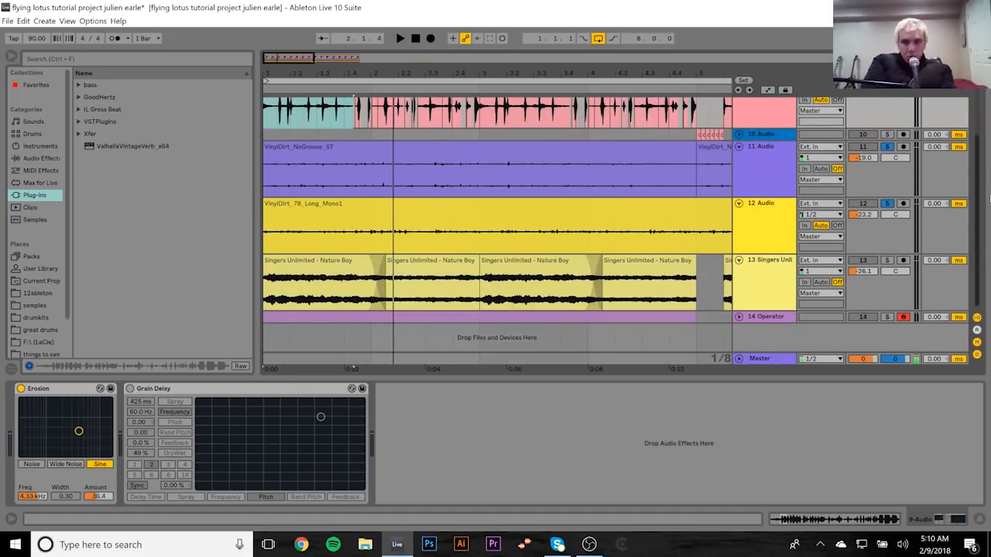
scroll(887, 149, up, 3)
click(888, 136)
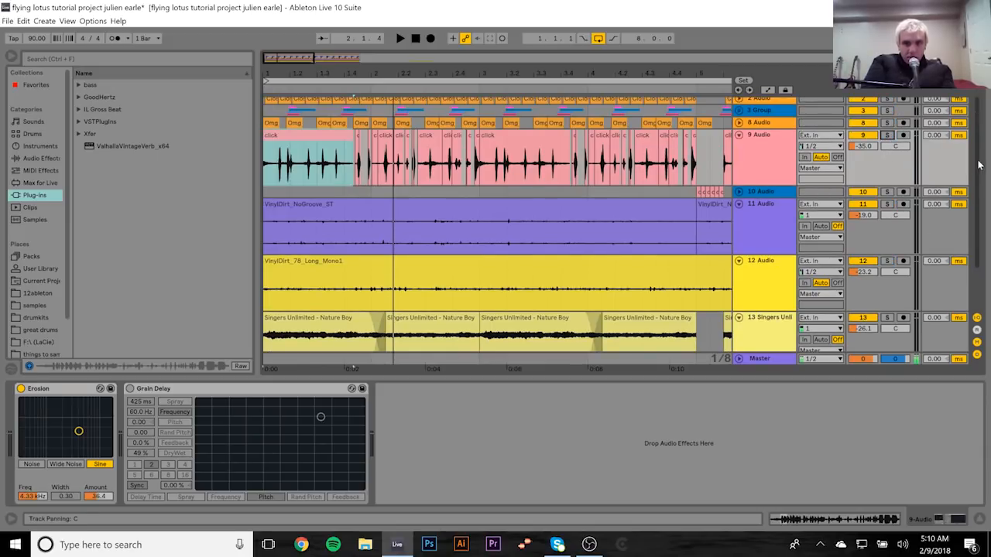
scroll(978, 108, up, 1)
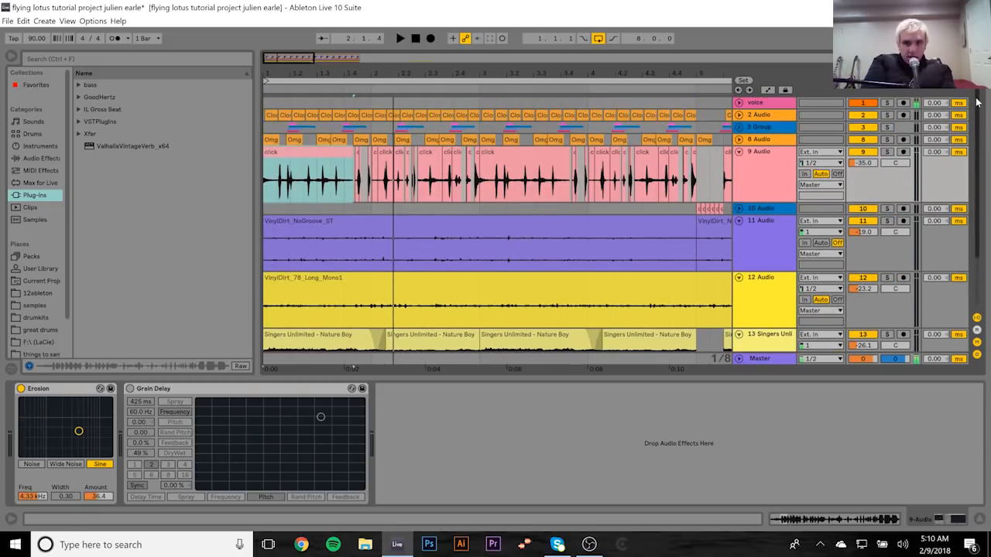
Step: Solo the 13 Singers Unlimited sample track so only it is heard
click(887, 103)
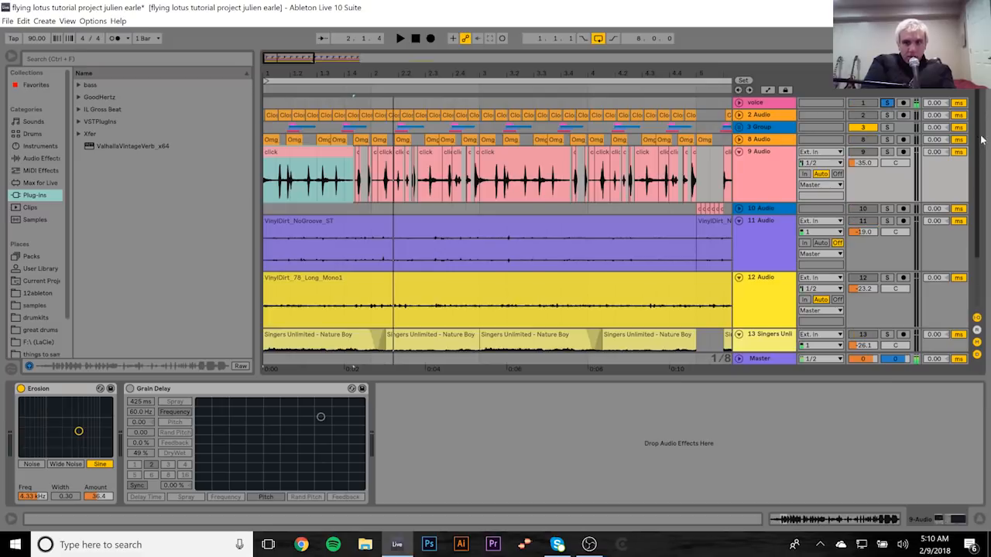
scroll(983, 201, down, 4)
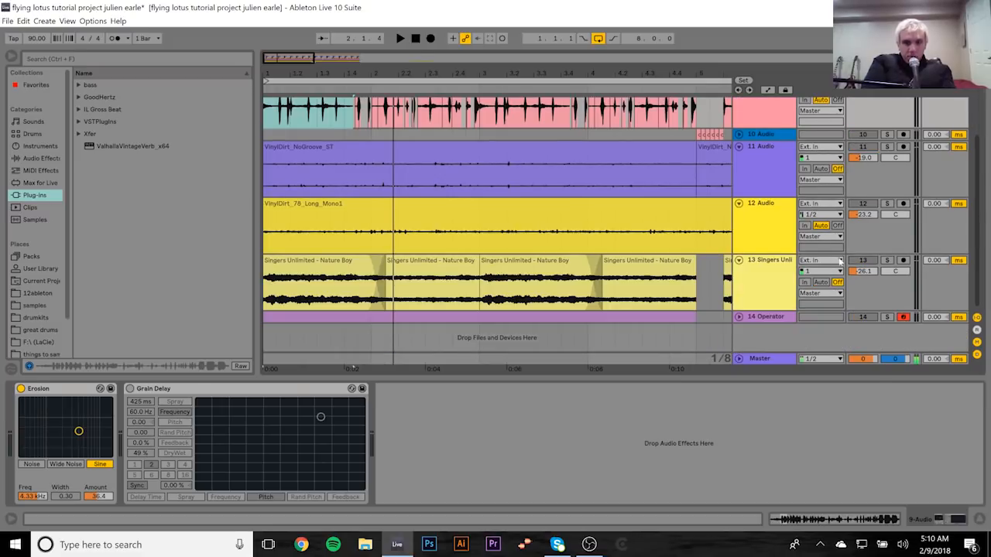
click(887, 260)
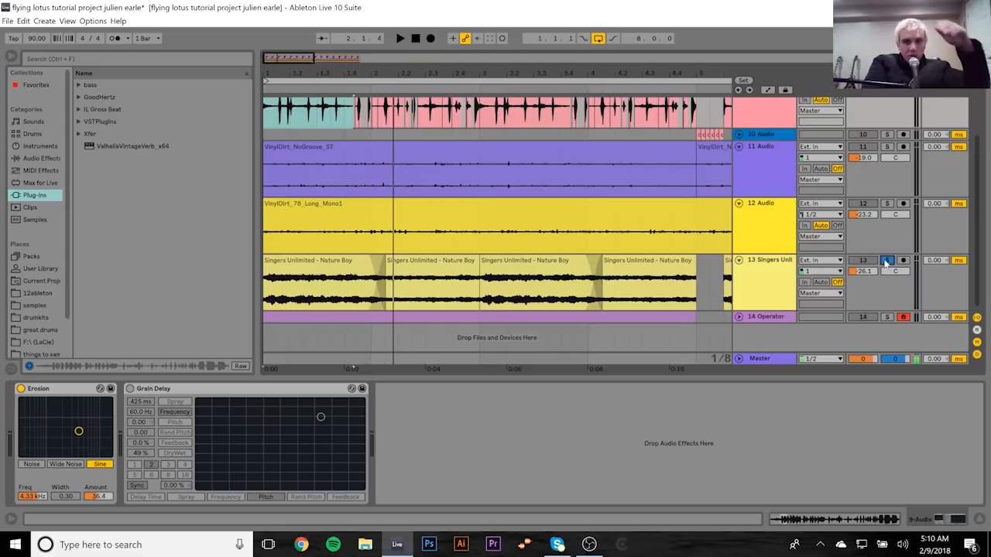
Step: Select the first two Nature Boy clips, spanning bars 1 to 3, and play the soloed sample from bar 1
click(291, 260)
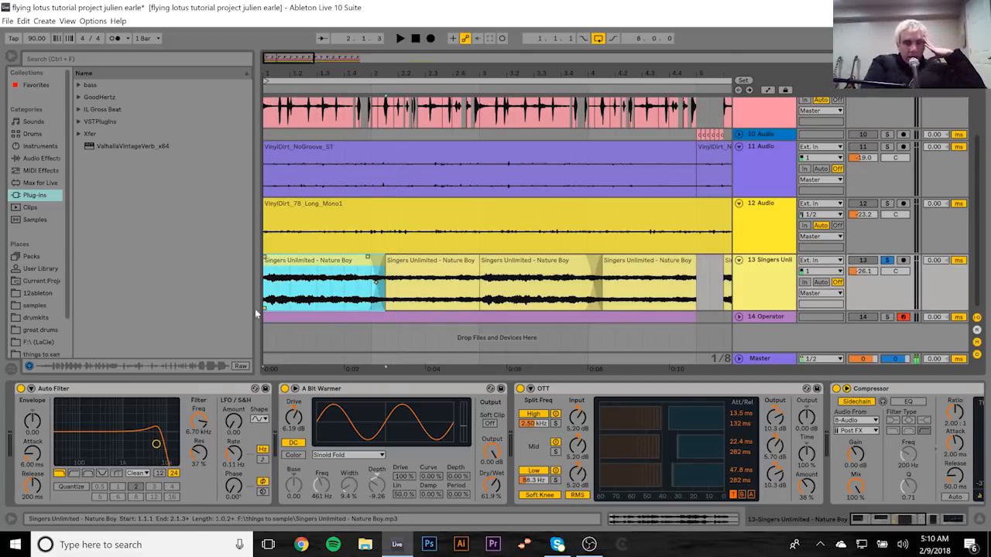
shift+click(481, 284)
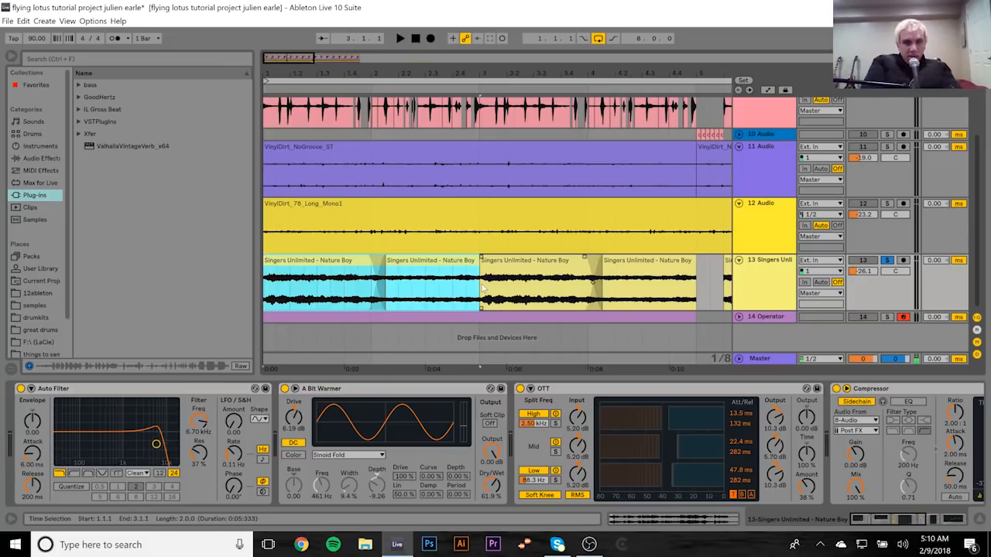
key(space)
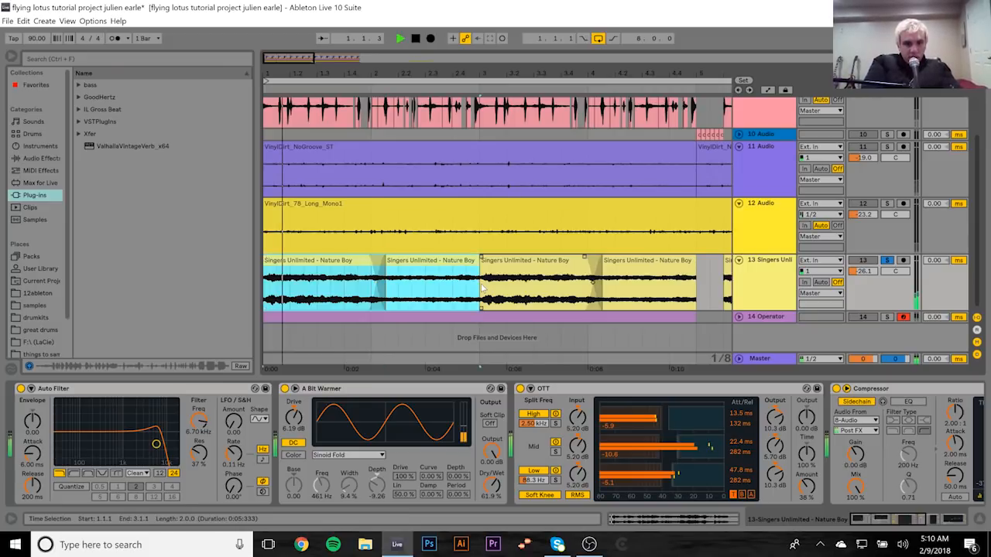
click(766, 264)
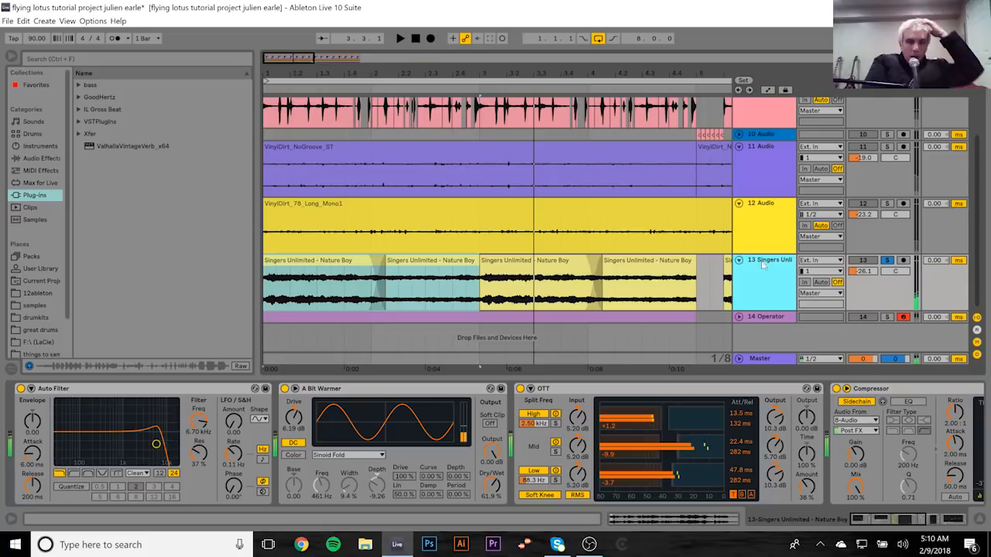
key(space)
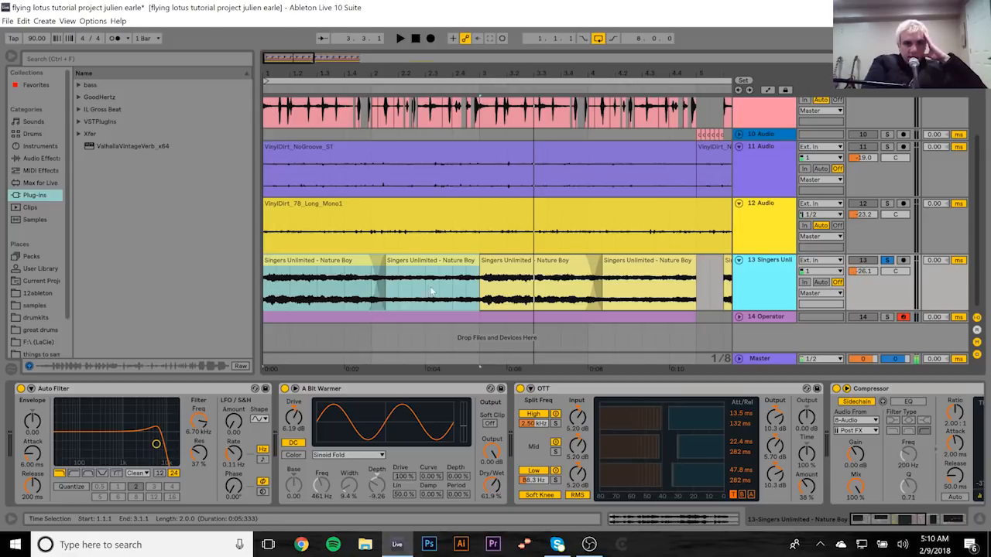
Step: Move the first of the two spare Nature Boy clips at bar 13 to bar 16
drag(591, 70, 499, 70)
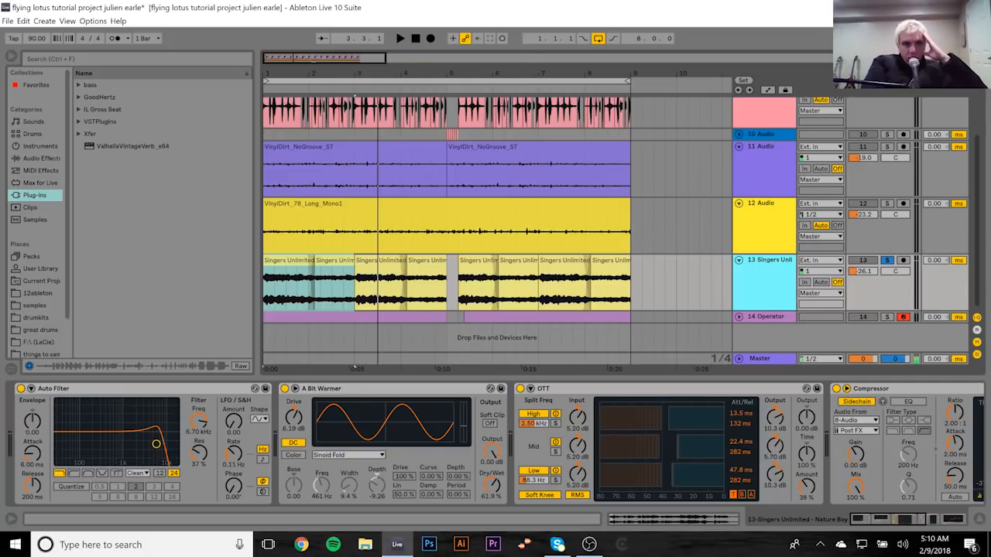
drag(413, 72, 565, 116)
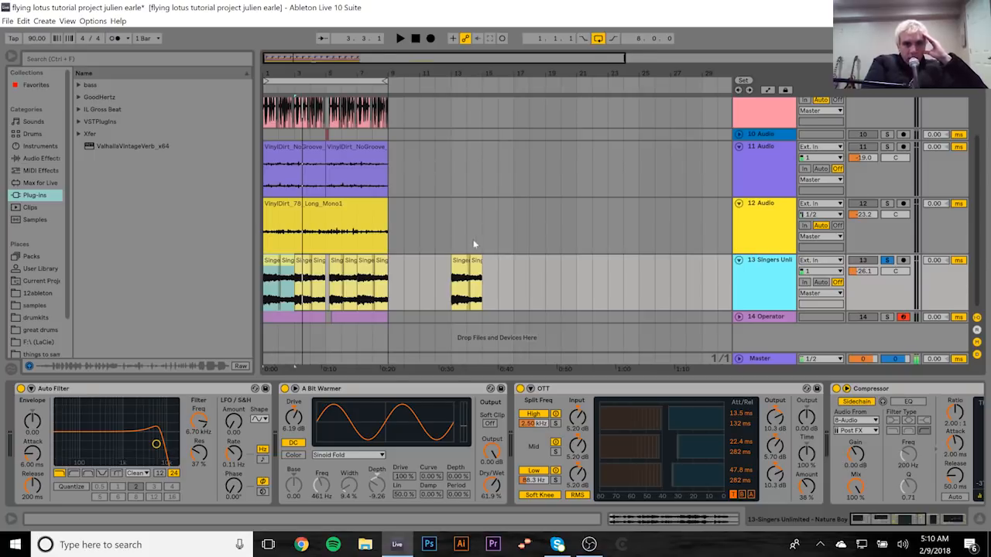
scroll(461, 260, up, 3)
drag(459, 261, 593, 263)
key(ctrl+z)
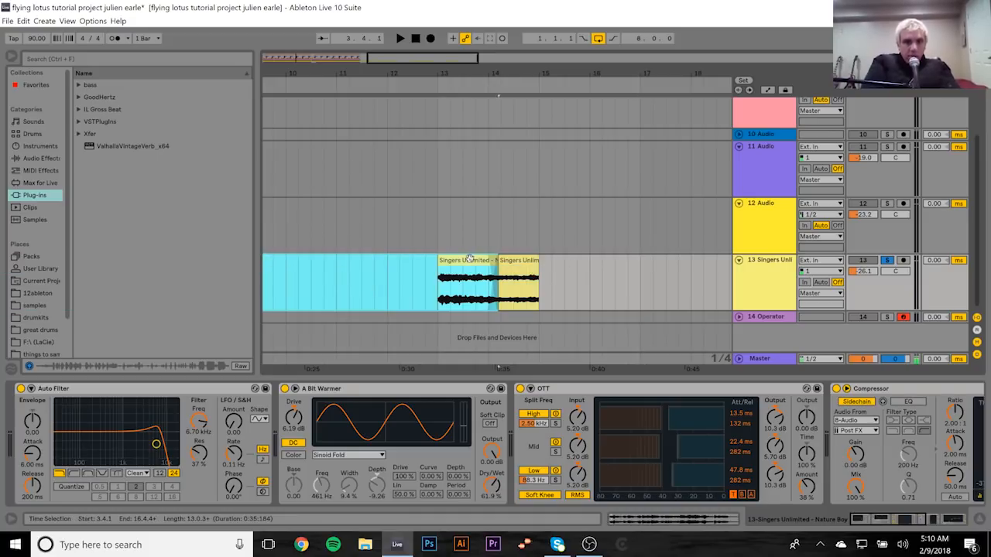
click(425, 273)
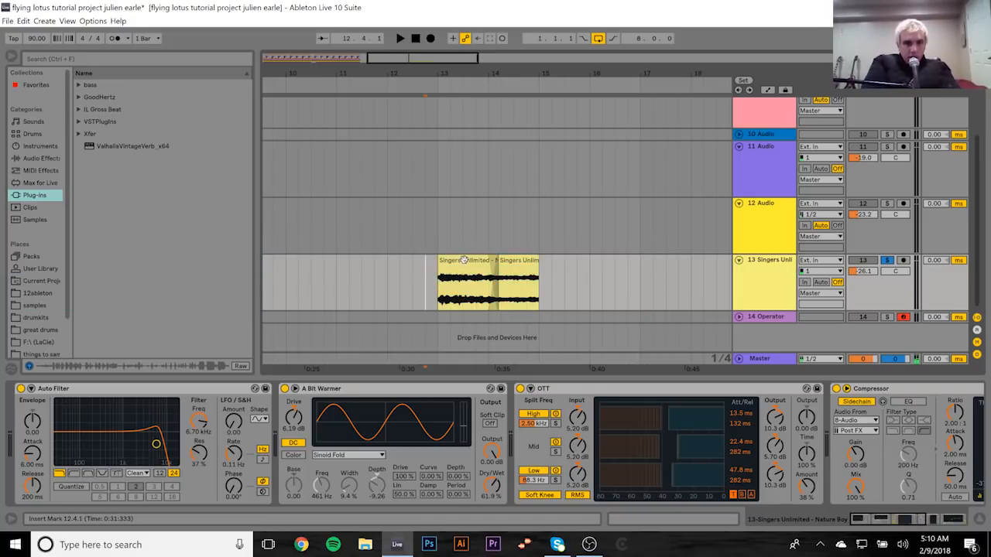
click(461, 261)
drag(555, 267, 610, 263)
Step: Reset the moved clip's transposition to its default and extend the clip's end to about bar 19.4.4
double_click(610, 263)
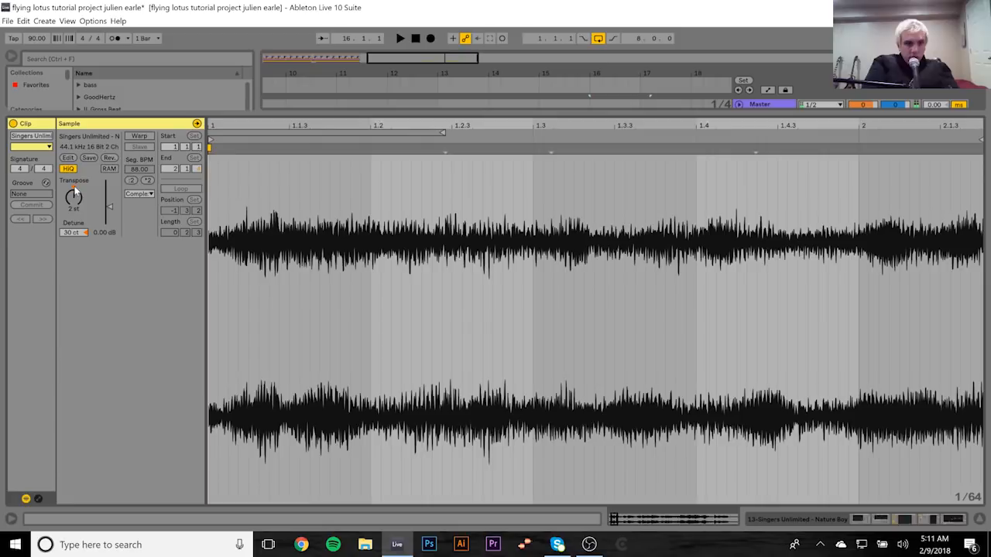
double_click(75, 191)
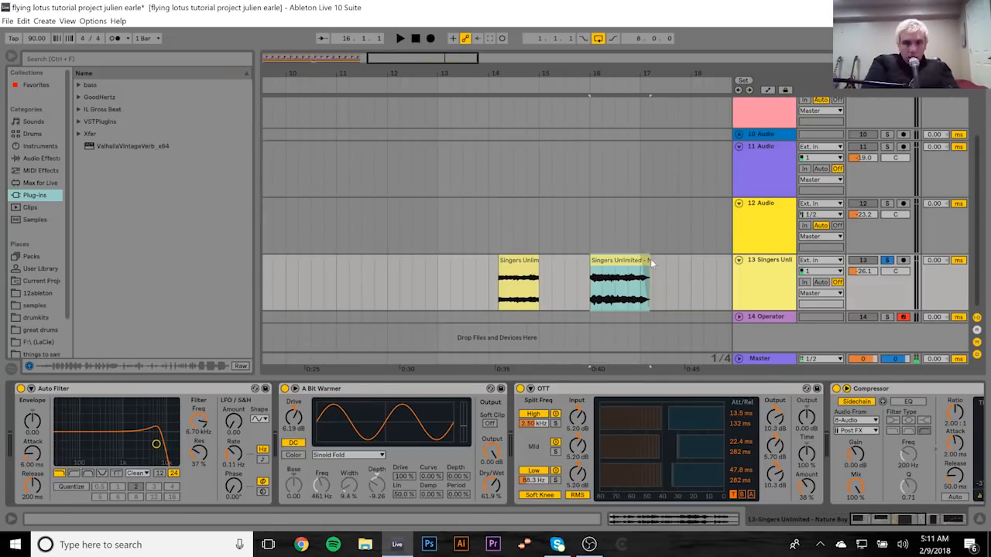
click(649, 260)
drag(751, 261, 755, 265)
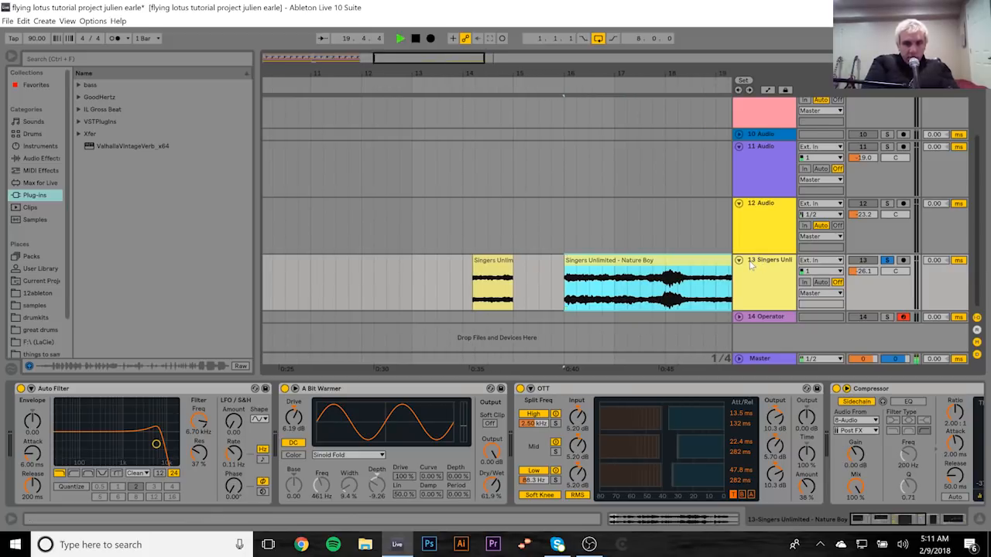
Step: Play the extended Nature Boy clip from bar 16 and undo the edits made to it
key(space)
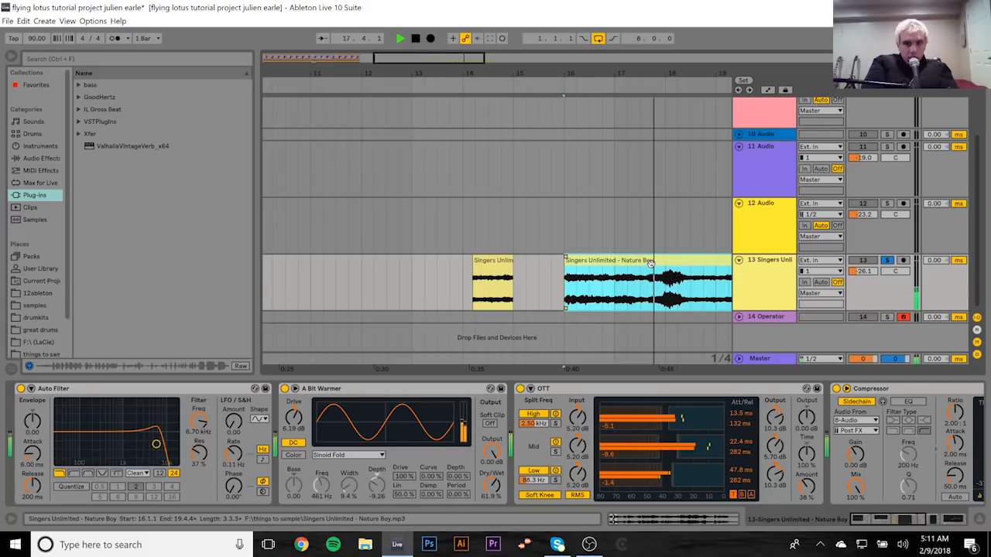
key(space)
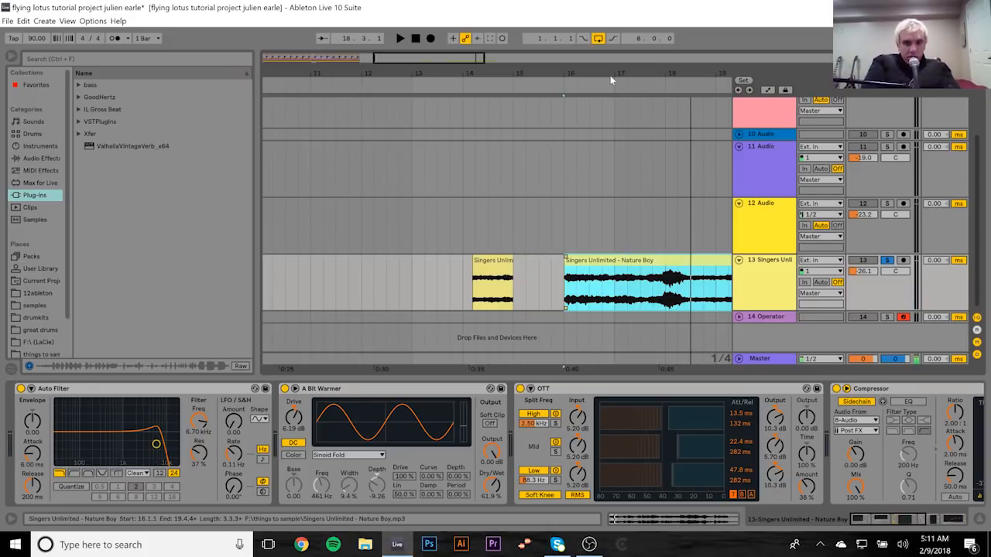
key(ctrl+z)
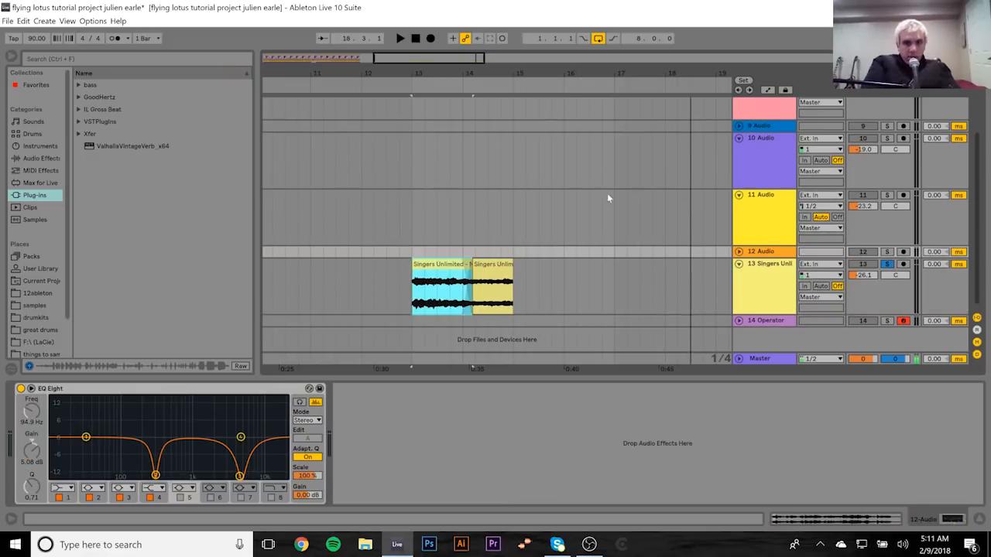
Step: Select the second spare Nature Boy clip, just after bar 14, and play it on its own
click(494, 264)
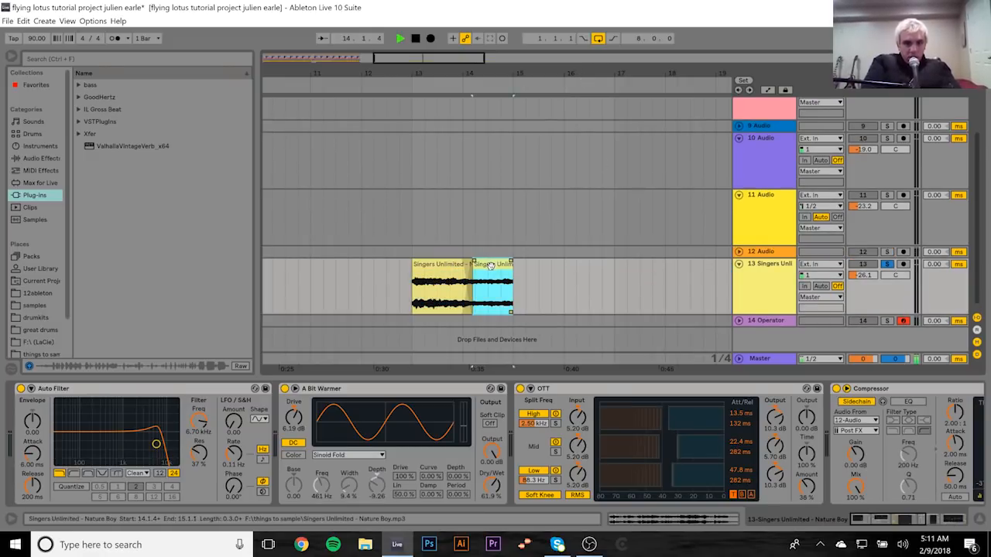
key(space)
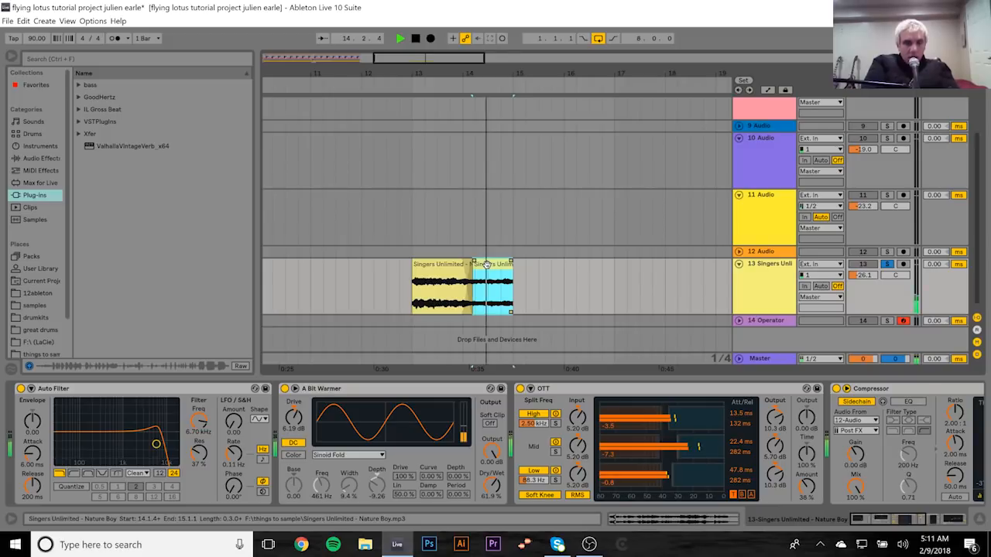
key(space)
Step: Select the spare Nature Boy clip at bar 13 and examine its crossfade into the second clip
click(438, 264)
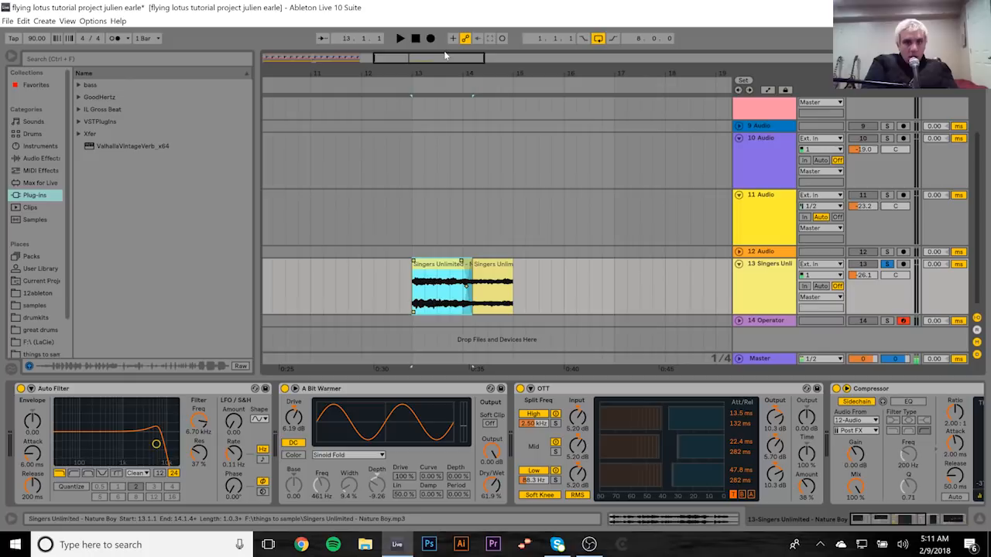
drag(450, 72, 450, 86)
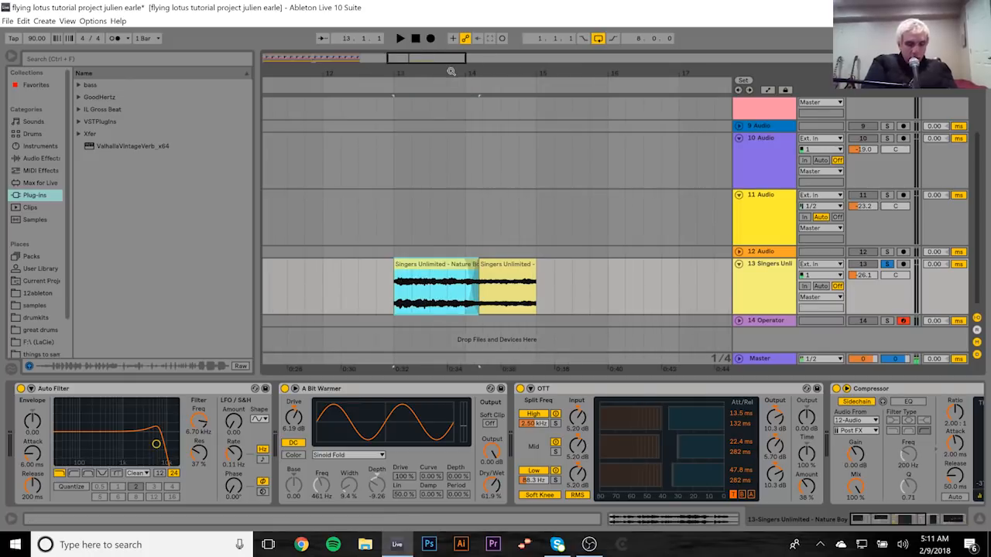
click(469, 275)
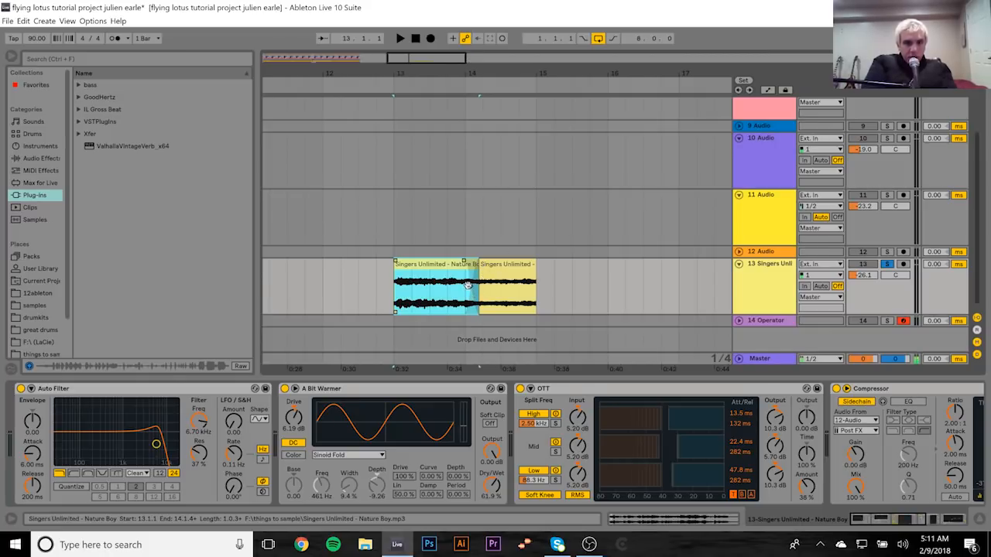
scroll(470, 289, up, 3)
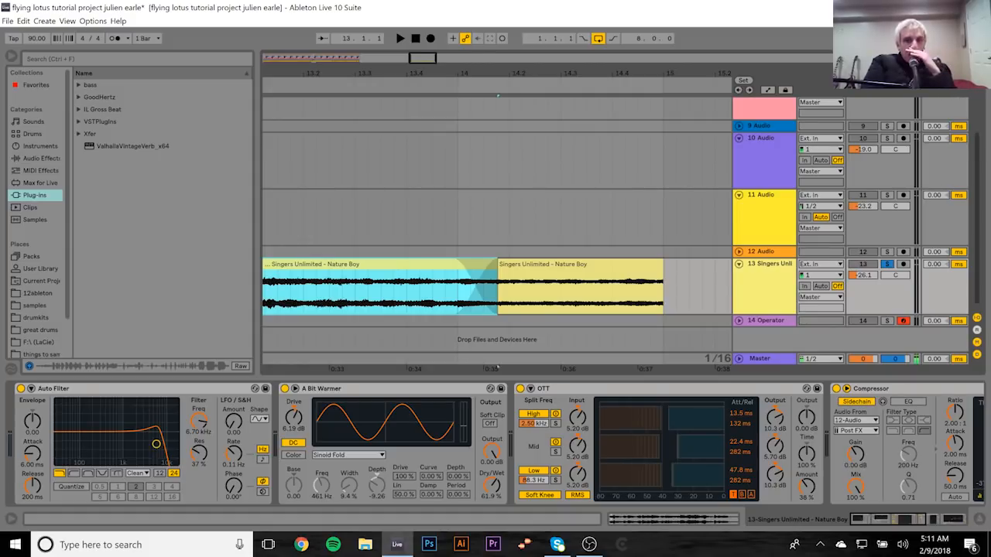
scroll(463, 73, down, 3)
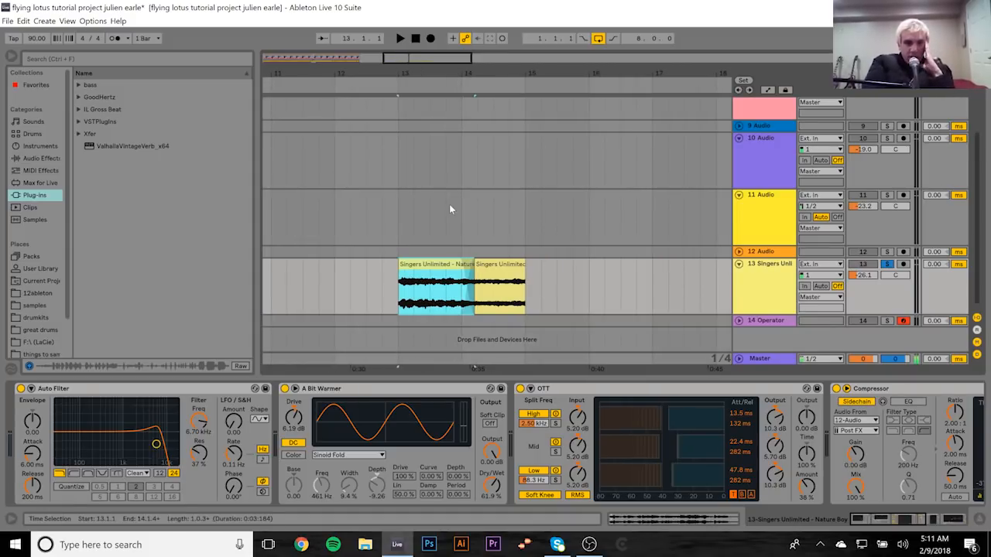
Step: Play the two crossfaded Nature Boy clips from bar 13 and select their track
key(space)
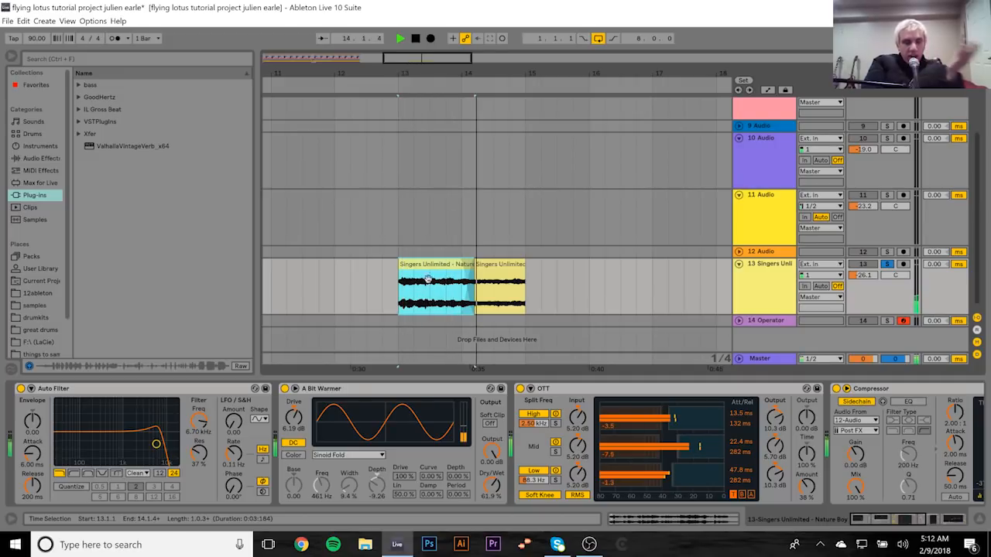
key(space)
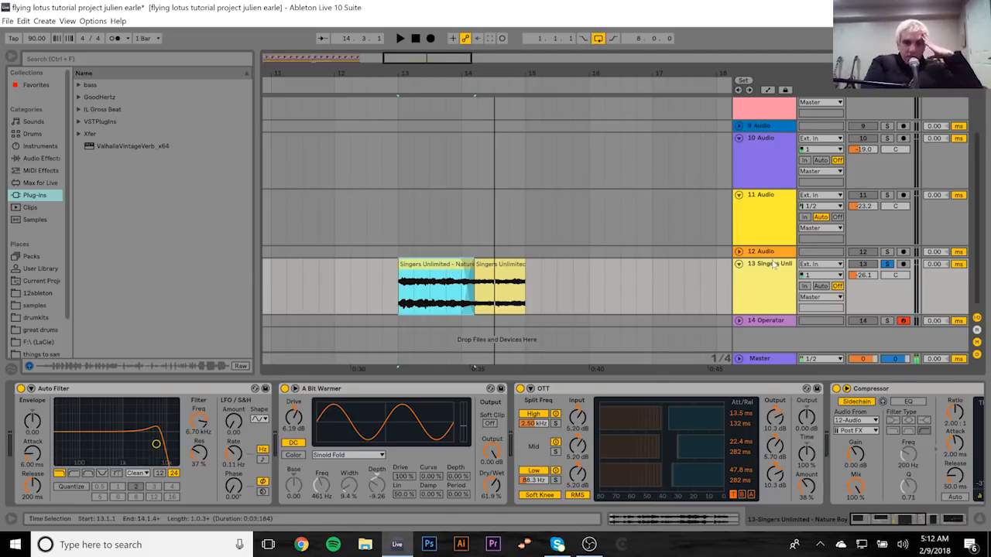
click(470, 280)
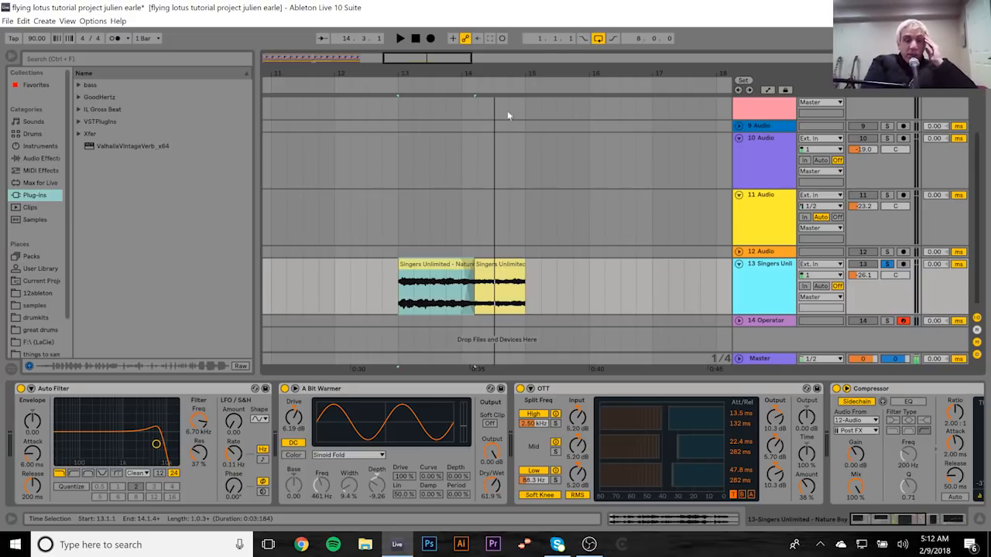
Step: Delete the spare Nature Boy clips by clearing the range from 12.3.1 to 15.3.1 on 13 Singers Unlimited
drag(466, 73, 466, 73)
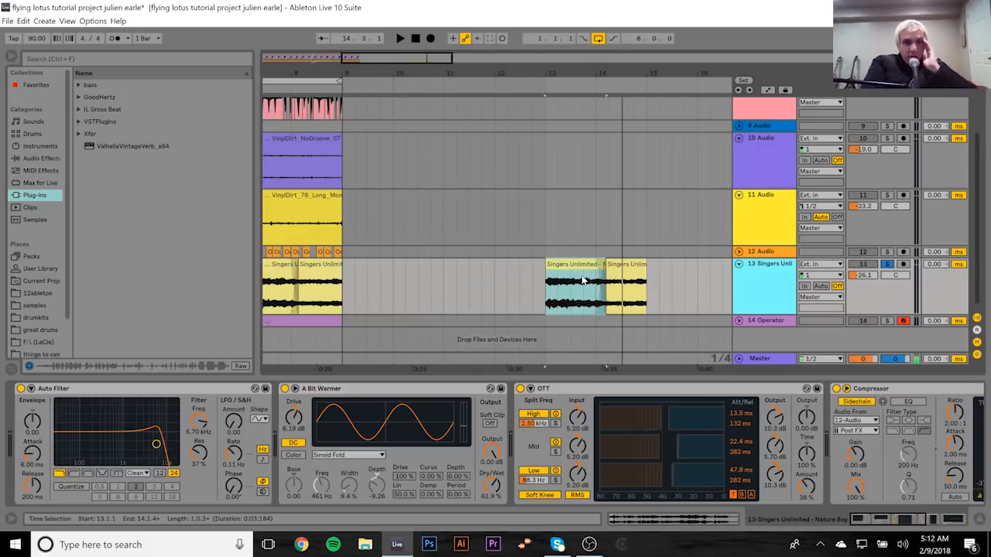
drag(582, 283, 658, 287)
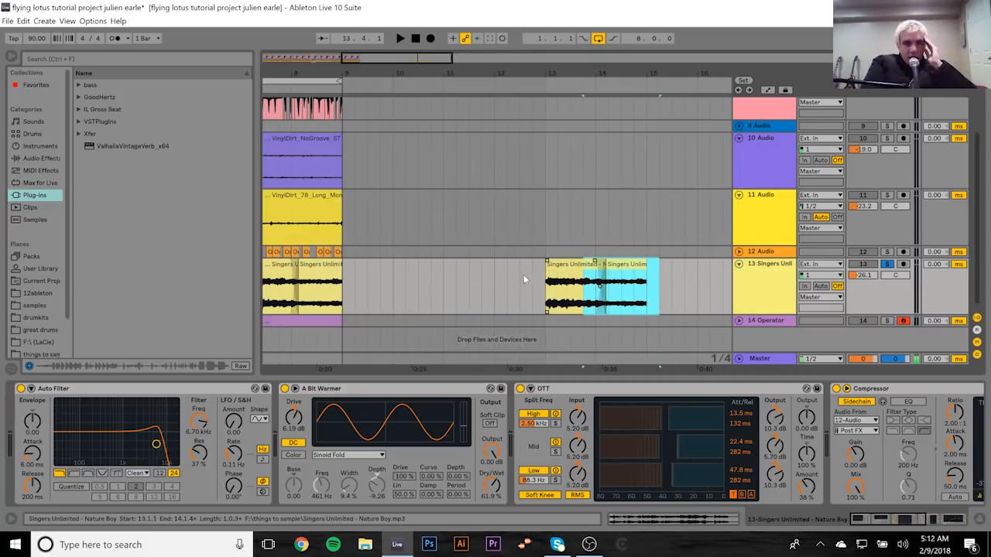
drag(671, 267, 521, 273)
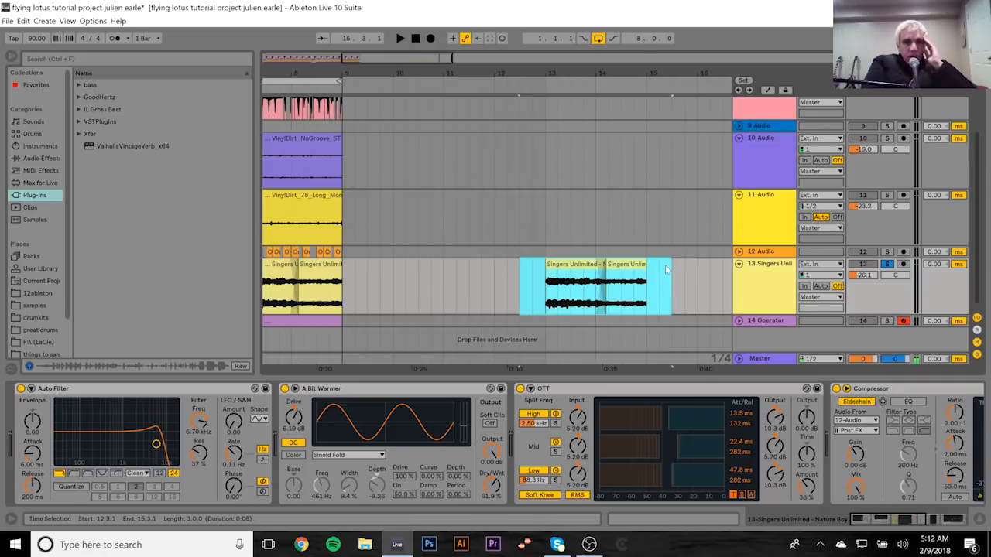
key(Delete)
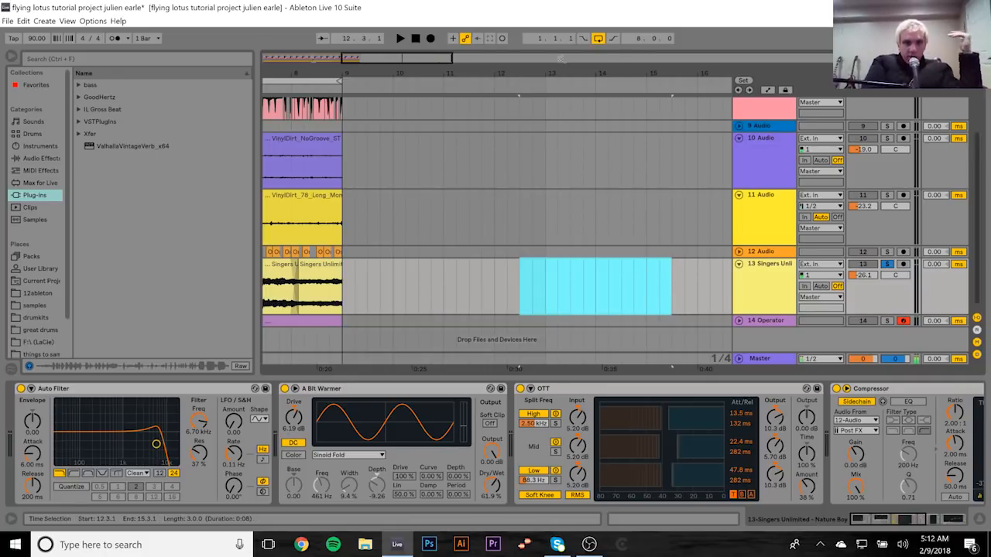
Step: Return to the main eight-bar arrangement starting at bar 1
click(274, 62)
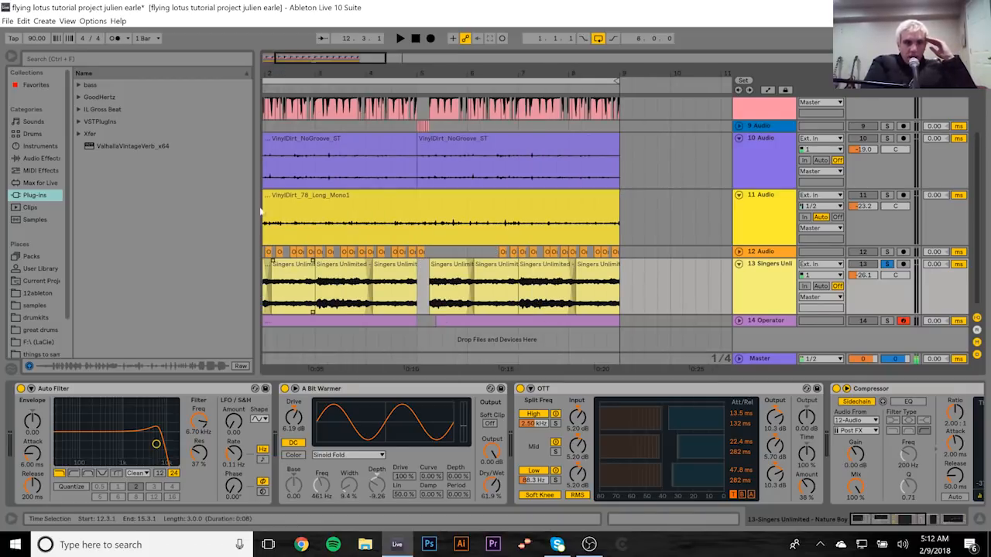
click(276, 71)
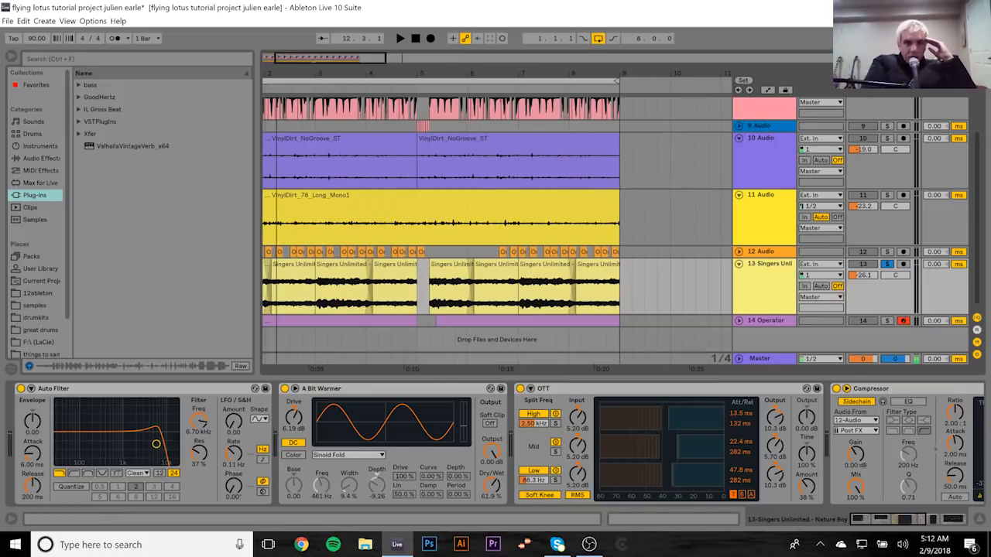
drag(276, 71, 326, 71)
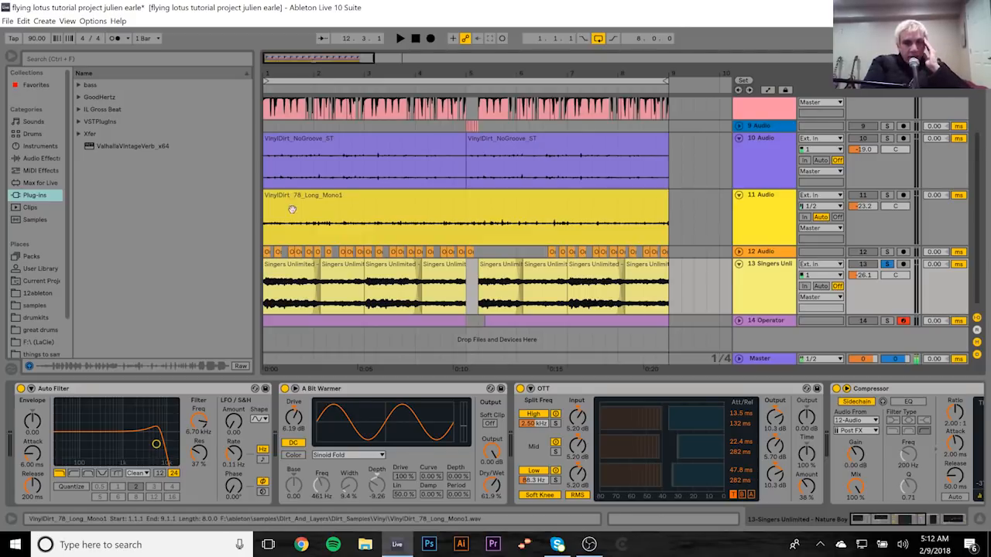
Step: Bypass the Compressor, OTT, A Bit Warmer and Auto Filter devices on the 13 Singers Unlimited track
click(285, 266)
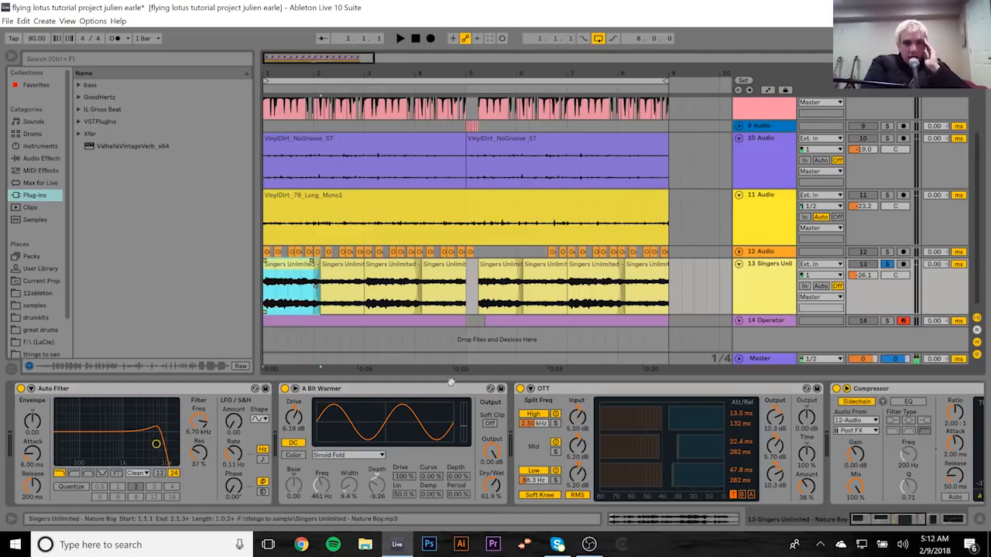
click(894, 526)
drag(882, 527, 842, 525)
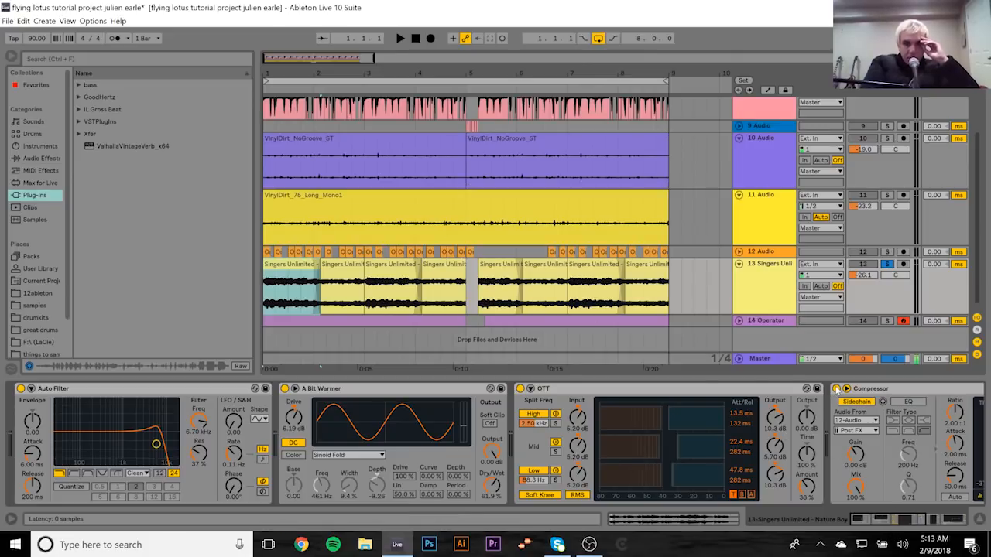
click(837, 389)
click(521, 389)
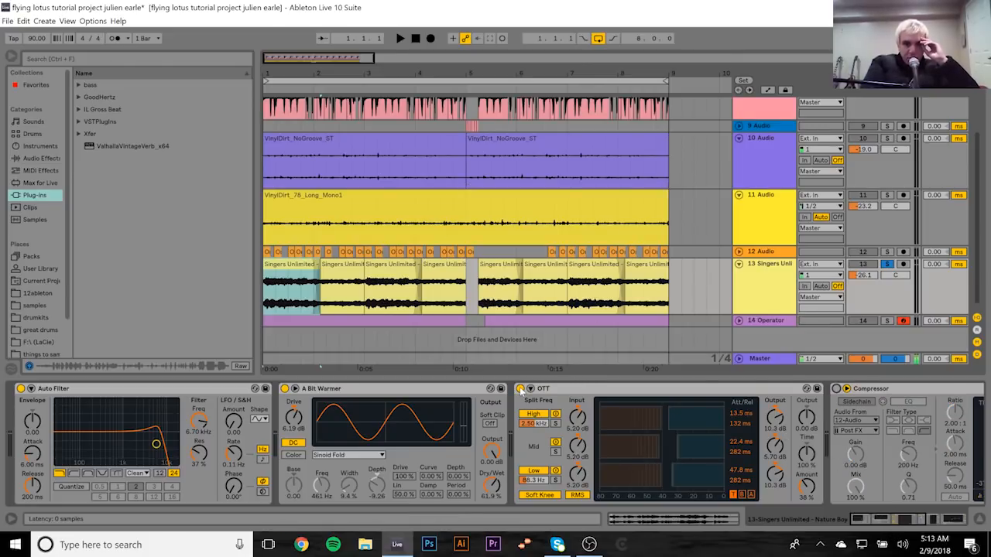
click(285, 388)
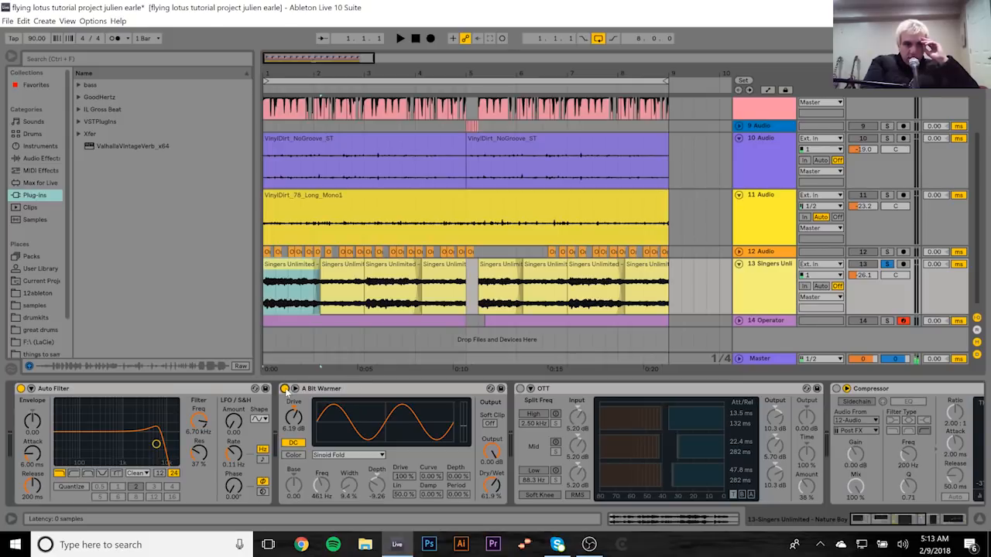
click(21, 389)
Step: Play the Nature Boy sample without its effects and dismiss the Intel system notification
key(space)
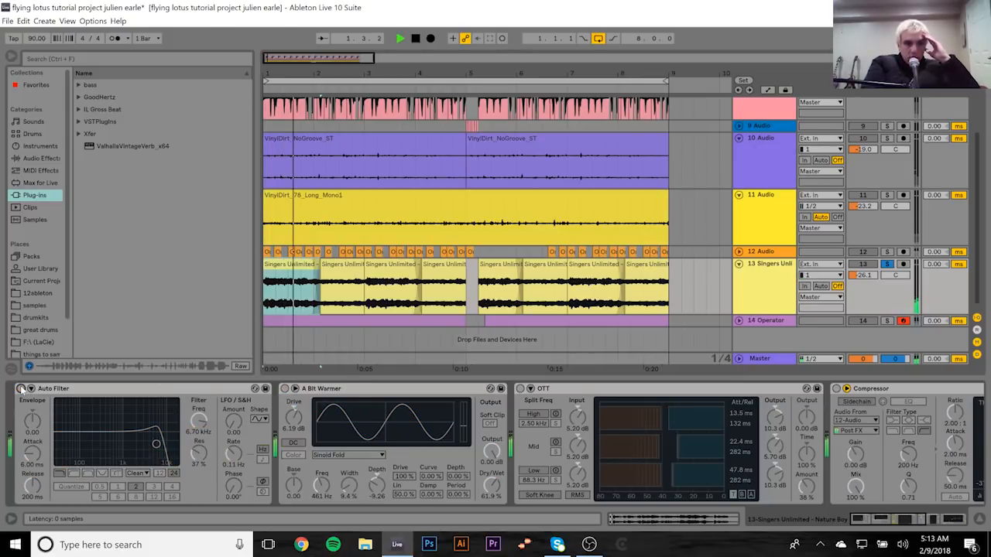
key(space)
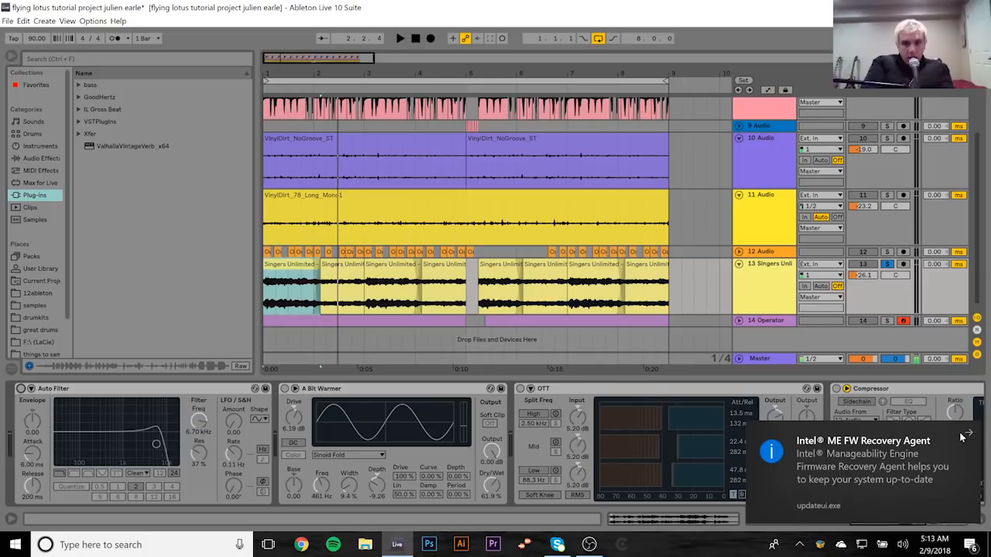
click(966, 434)
Step: Re-enable Auto Filter on the Nature Boy track and play the sample through it from bar 1
click(20, 389)
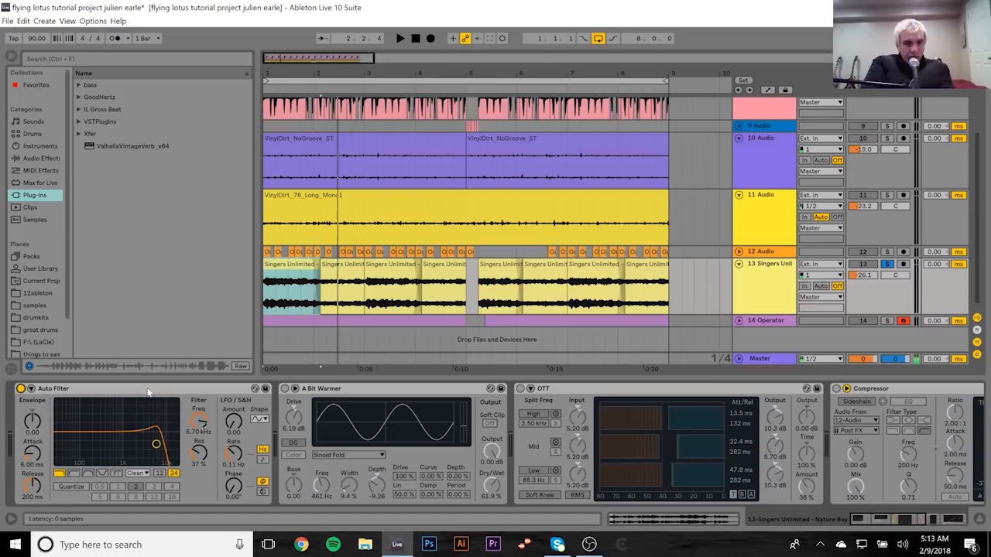
click(171, 420)
key(space)
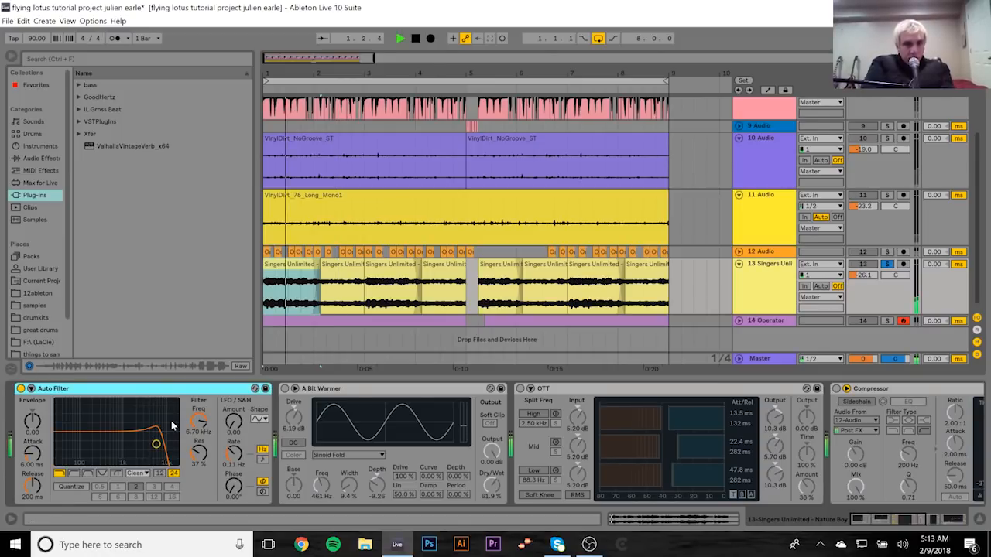
key(space)
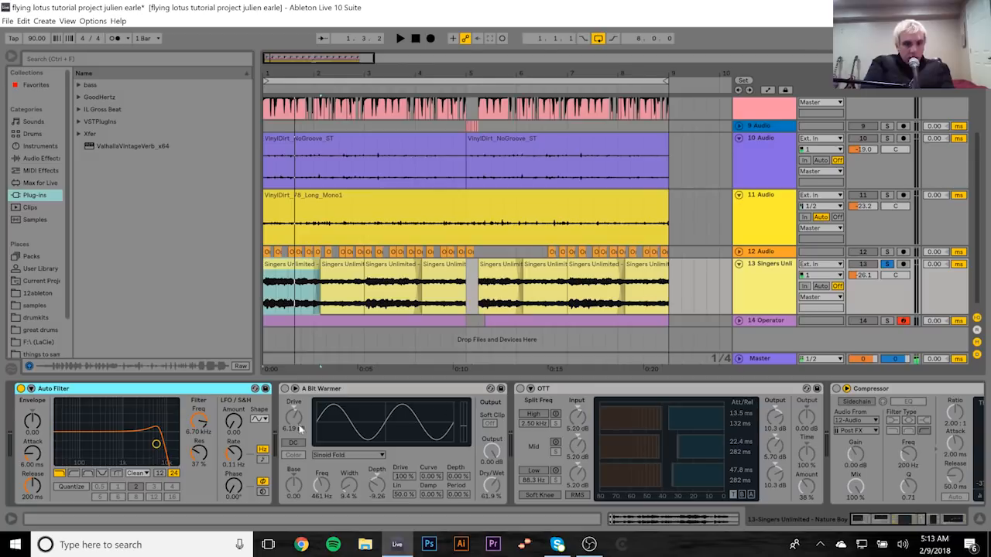
Step: Re-enable A Bit Warmer and OTT on the Nature Boy track, playing the sample between the two changes
click(284, 389)
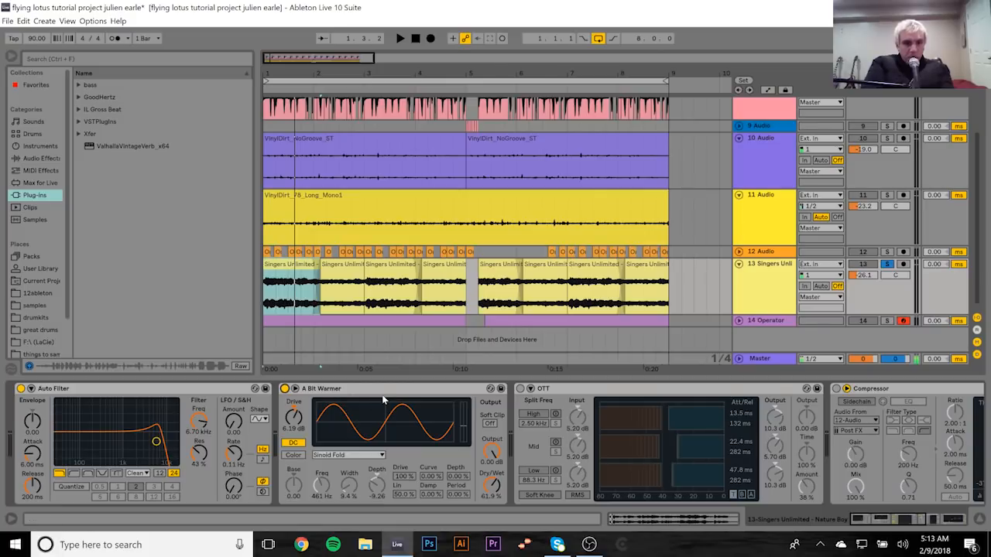
key(space)
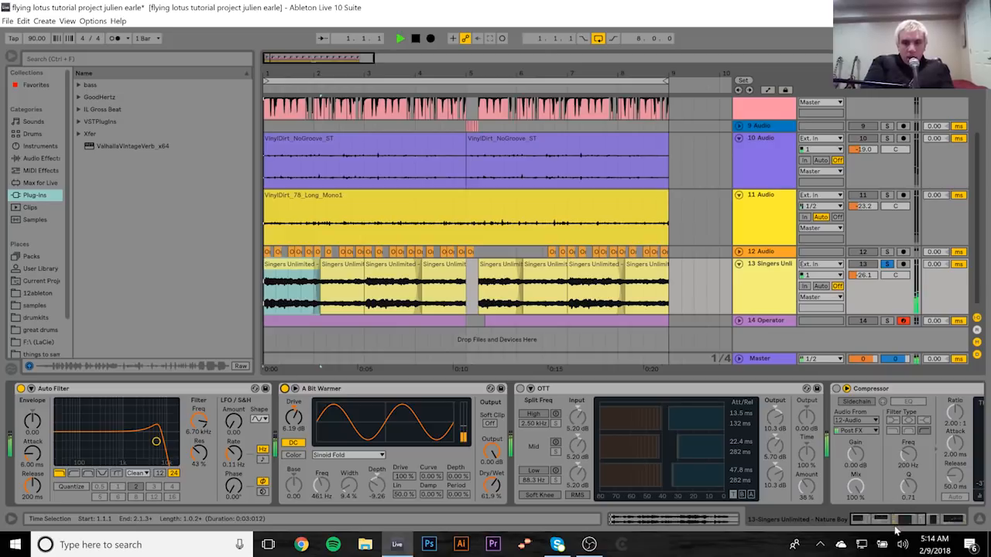
click(519, 389)
key(space)
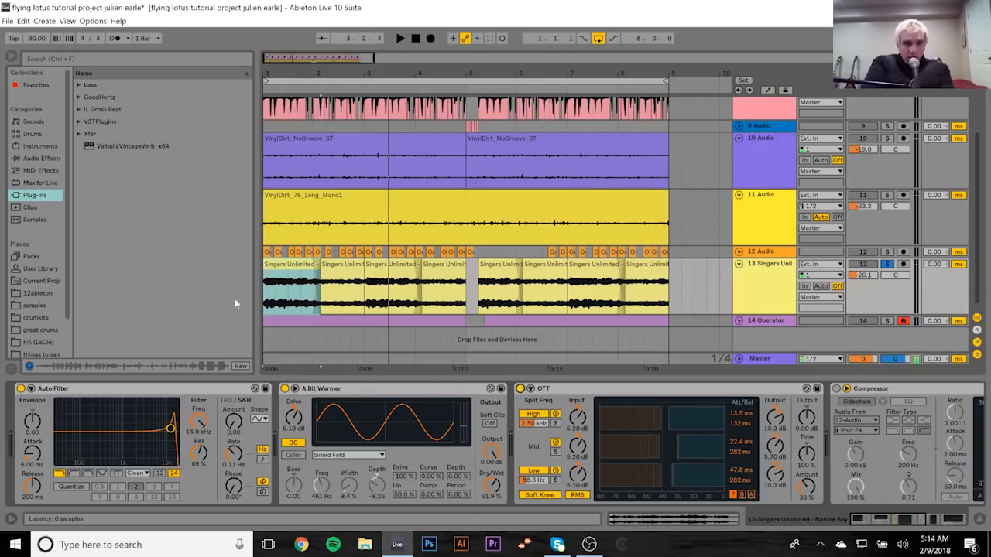
Step: Browse the audio effects for the Multiband Dynamics presets to show where OTT.adv is located
click(43, 158)
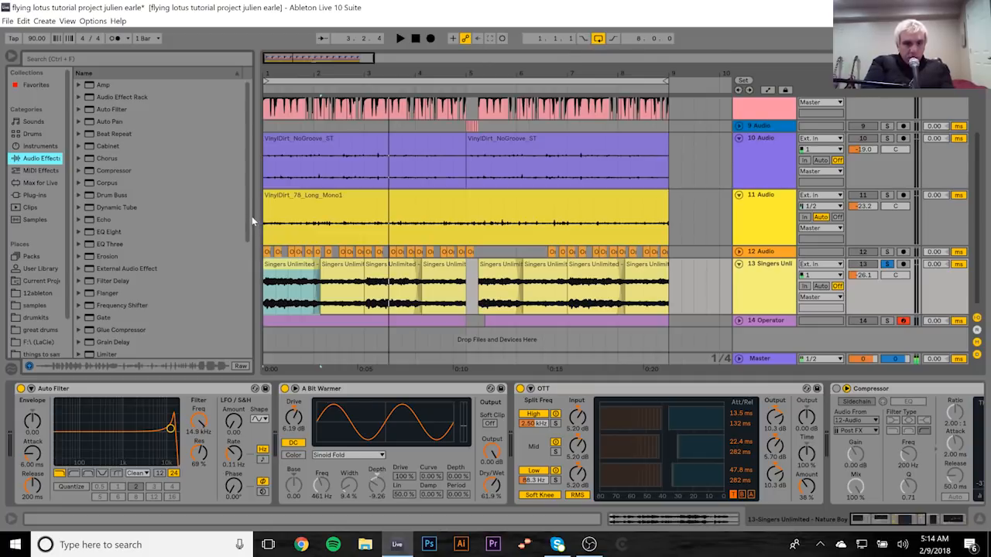
scroll(251, 275, down, 3)
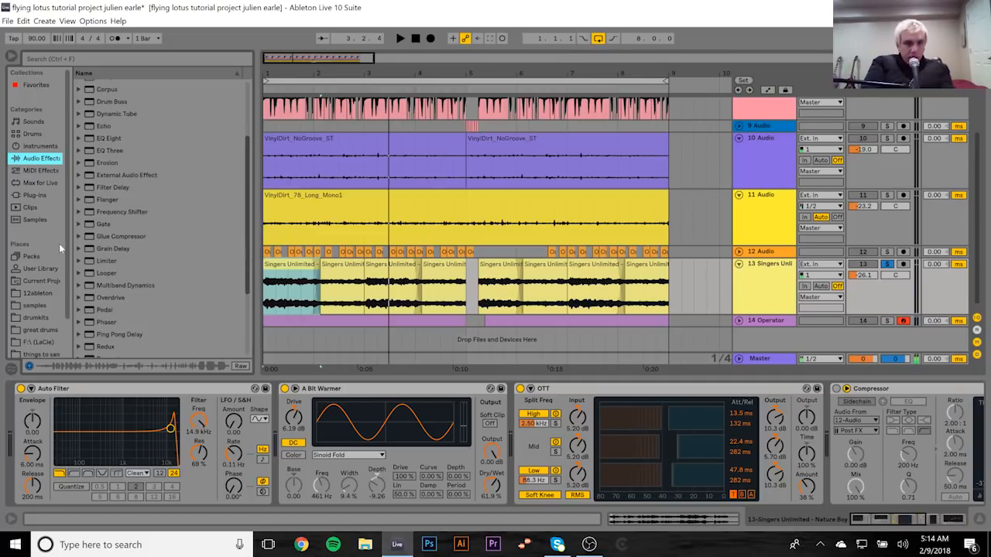
click(76, 285)
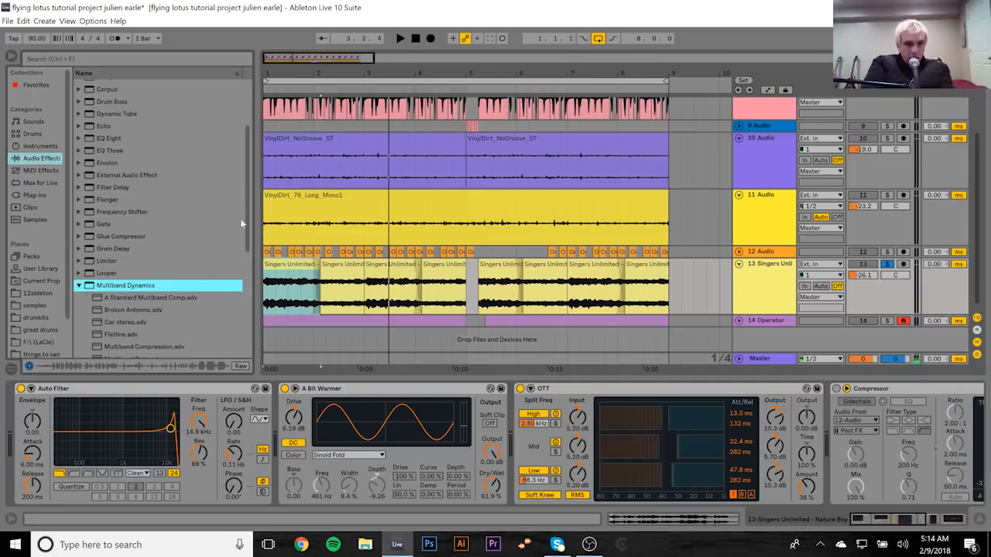
scroll(249, 252, down, 2)
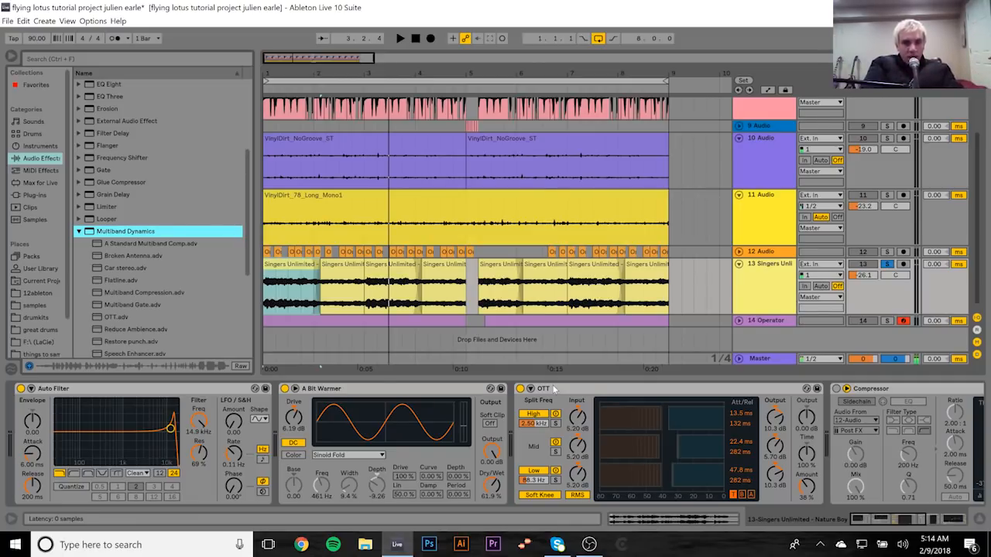
Step: Play the Nature Boy sample through OTT while checking the device's Amount control
key(space)
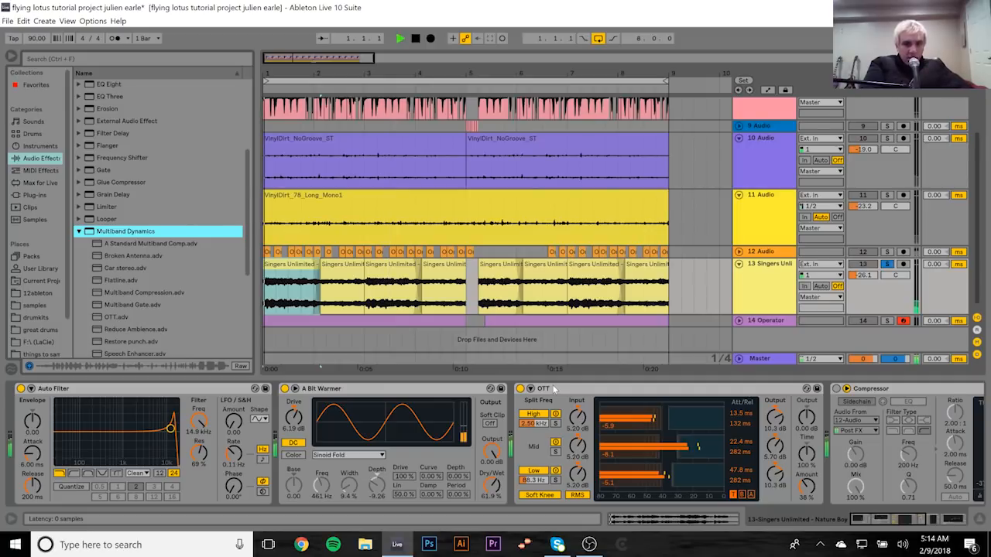
drag(800, 490, 805, 495)
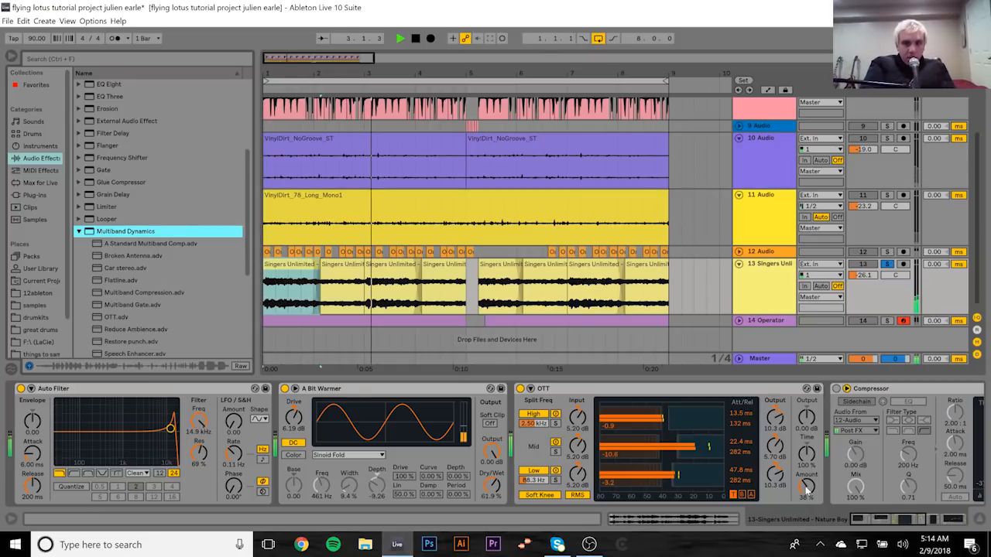
key(space)
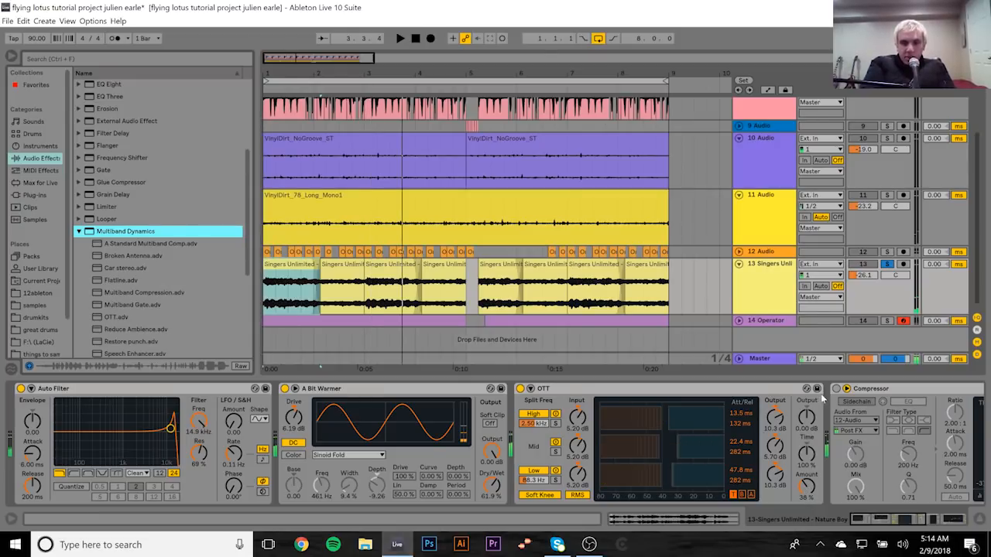
Step: Re-enable the sidechained Compressor and unsolo 13 Singers Unlimited during playback to hear it in the full mix
click(836, 389)
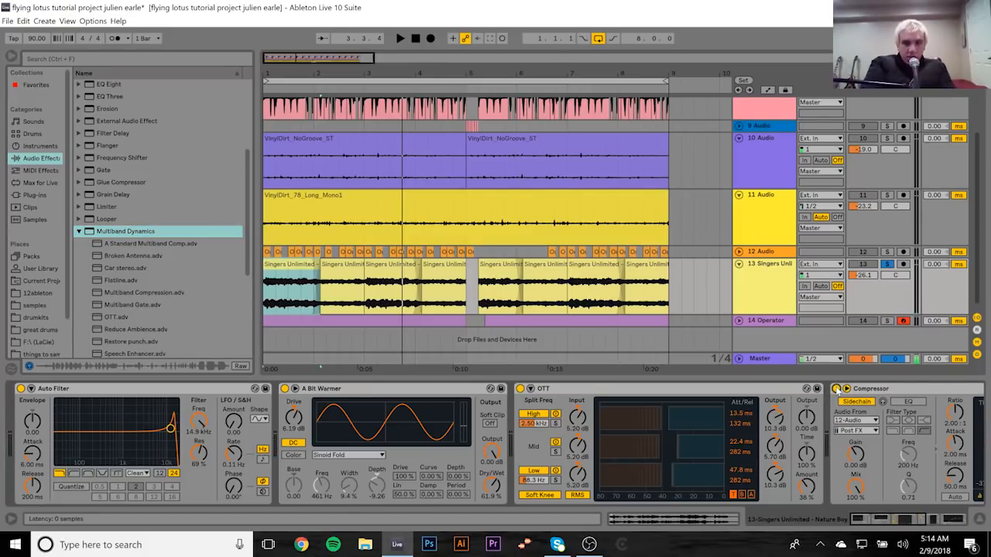
key(space)
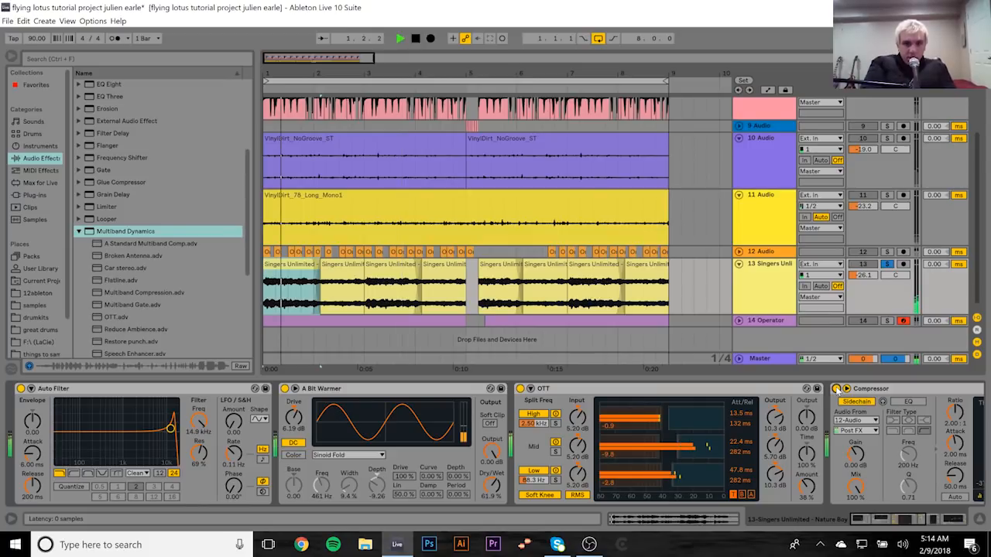
click(888, 265)
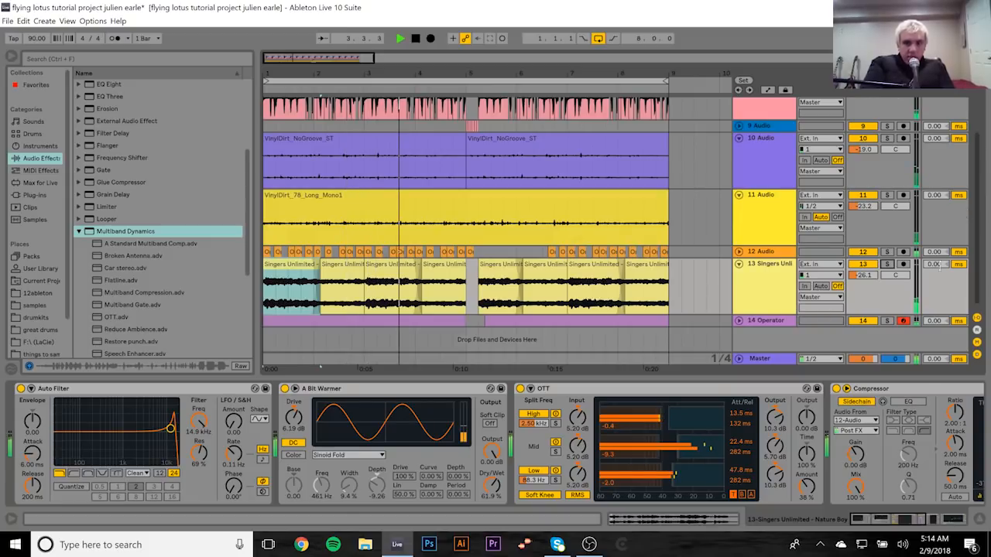
key(space)
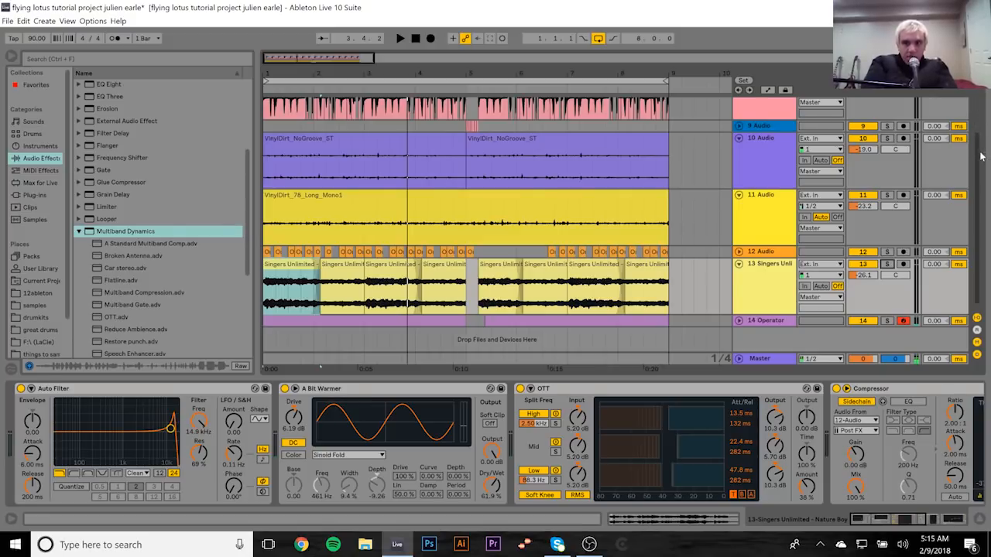
Step: Solo the 1 Audio track, then solo 14 Operator in its place
scroll(755, 143, up, 3)
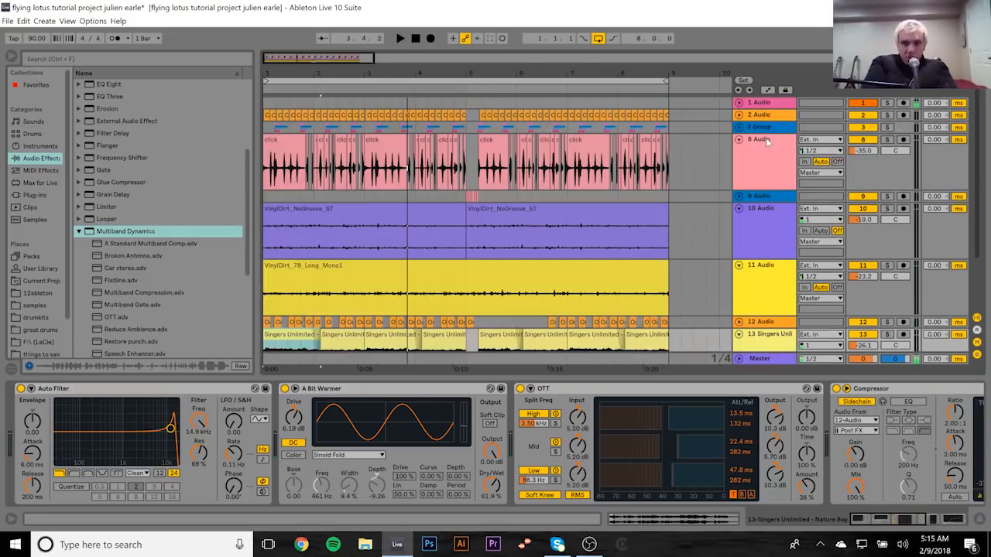
click(887, 103)
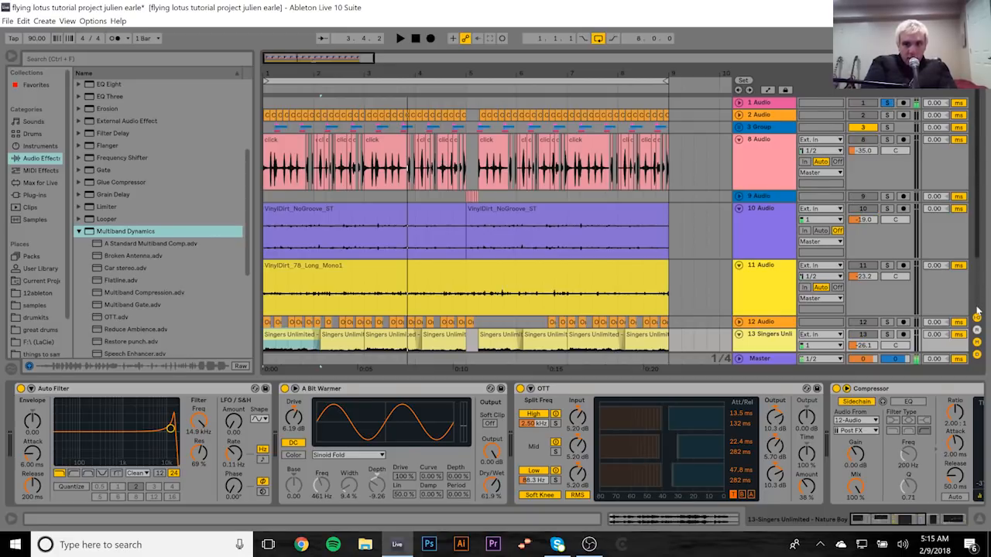
scroll(979, 311, down, 3)
click(887, 317)
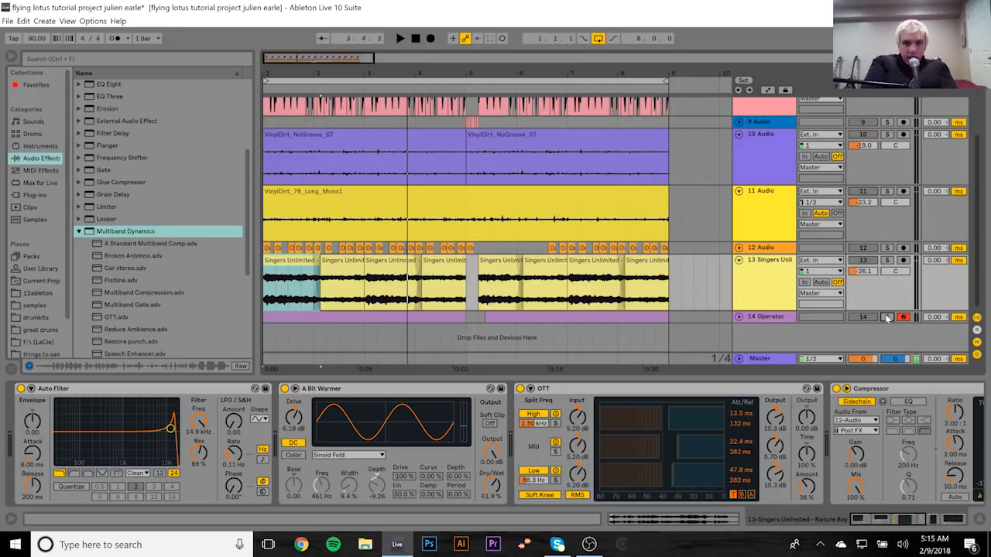
Step: Open the first MIDI clip on 14 Operator and examine its opening E1 note, leaving no notes selected
double_click(416, 319)
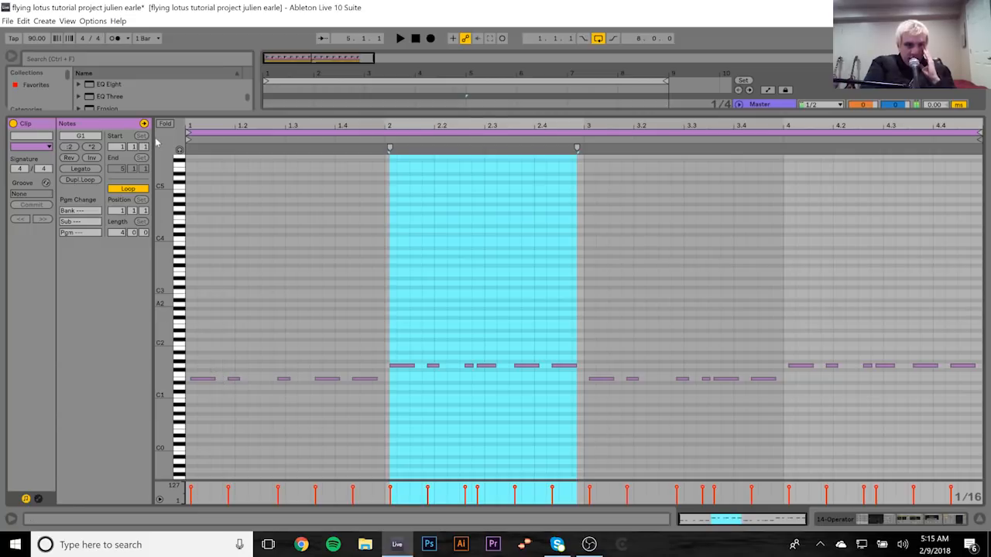
click(216, 309)
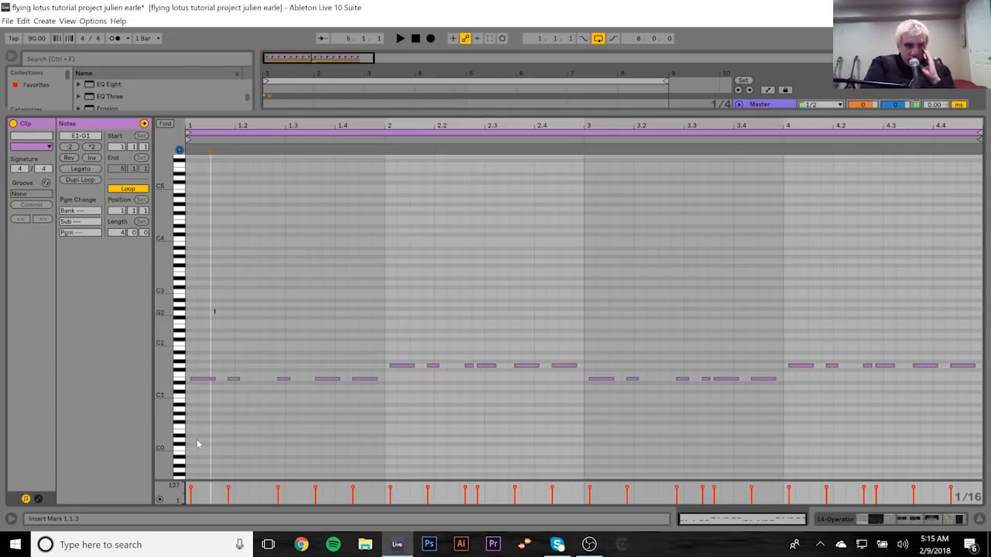
drag(222, 351, 186, 378)
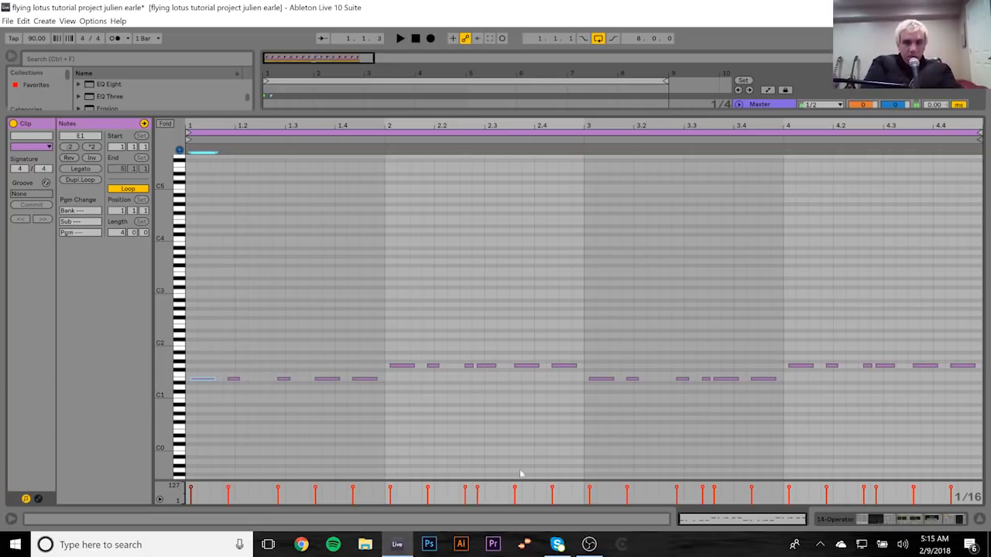
click(244, 336)
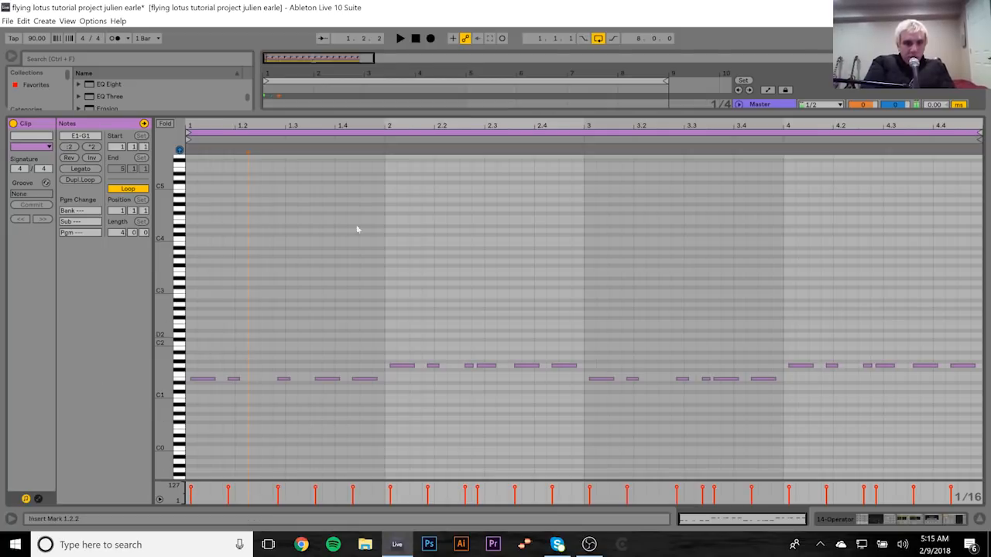
Step: Turn the Operator clip's note grid off, then restore the Narrow adaptive grid
right_click(340, 279)
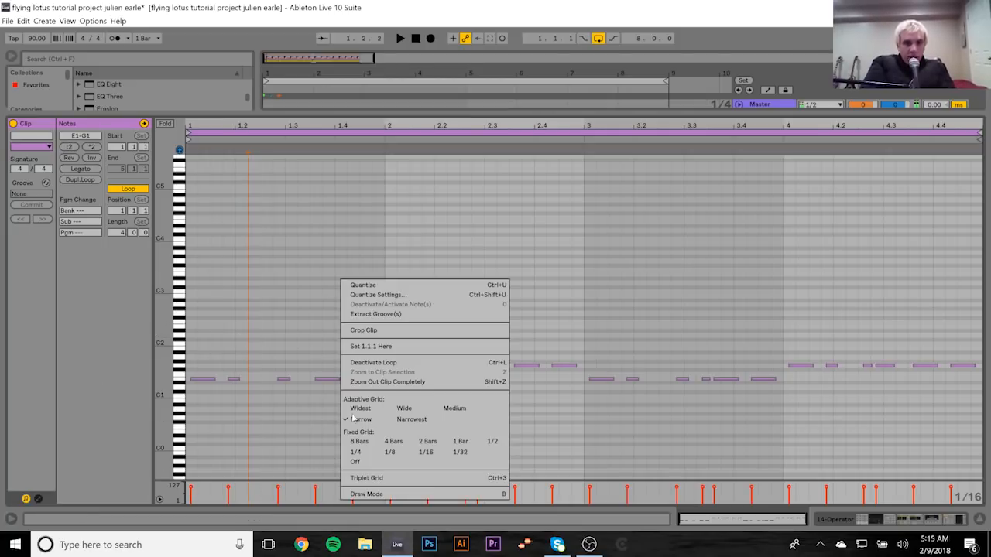
click(357, 462)
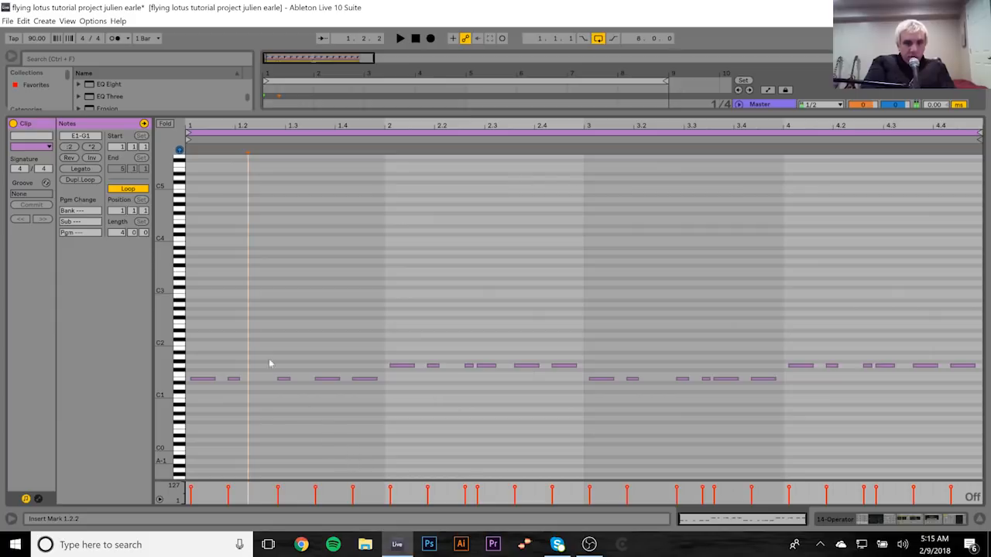
right_click(310, 419)
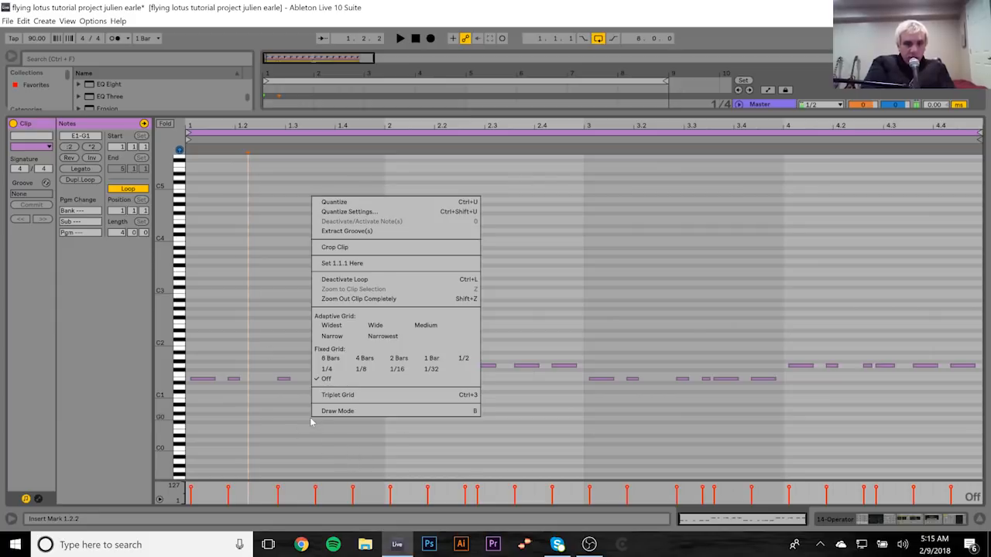
click(334, 337)
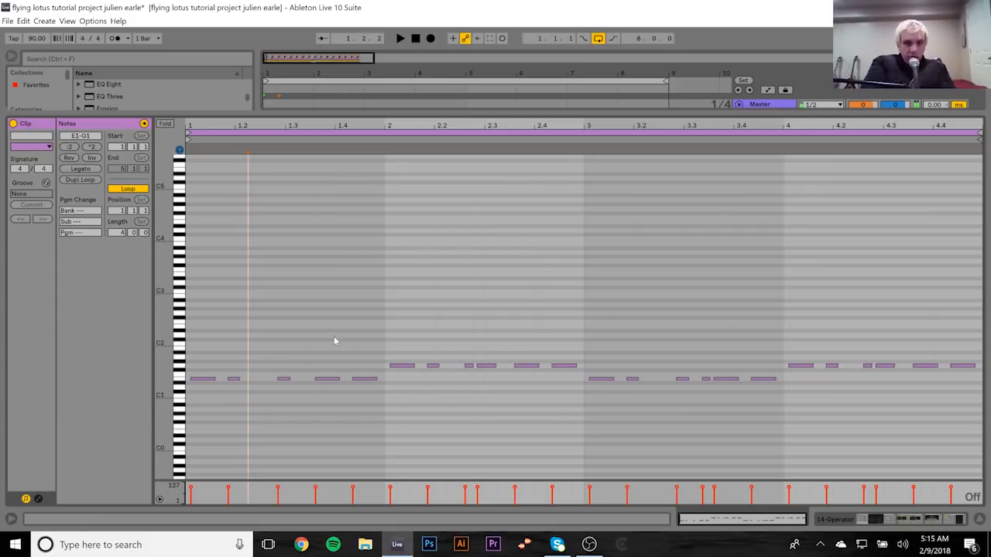
Step: Show the device chain of the 14 Operator track in place of its note editor
click(909, 524)
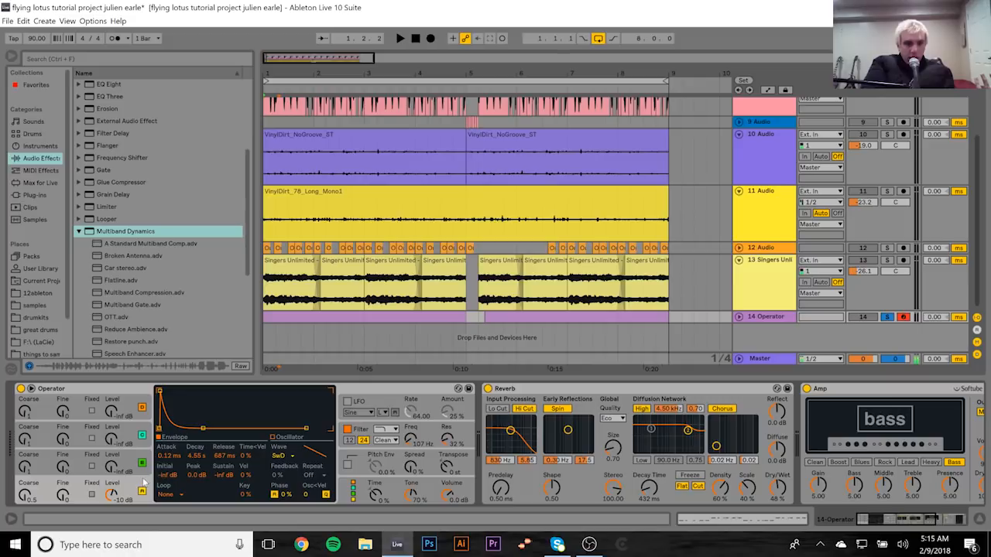
Step: Show Operator's filter settings and bring the Amp and Compressor at the end of the 14 Operator chain into view
click(411, 440)
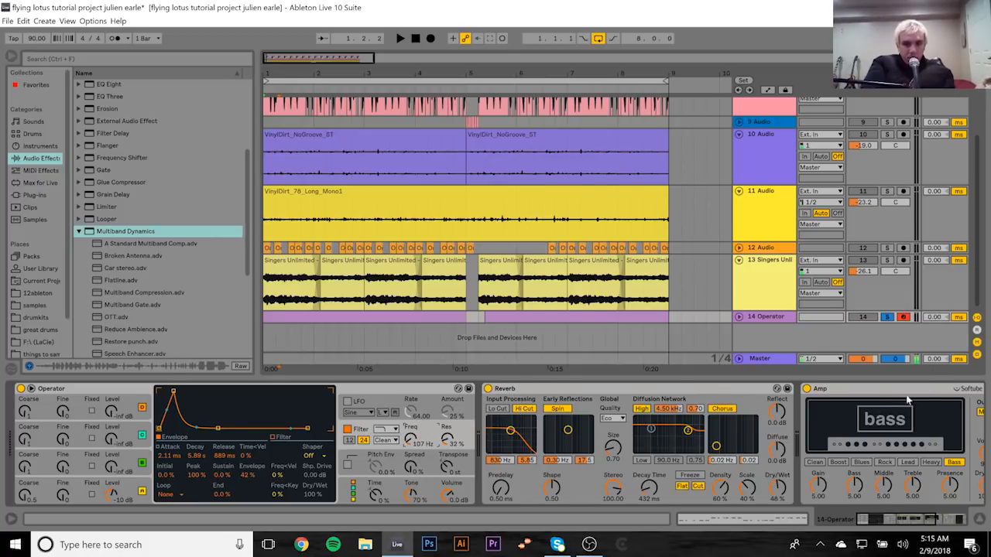
click(956, 521)
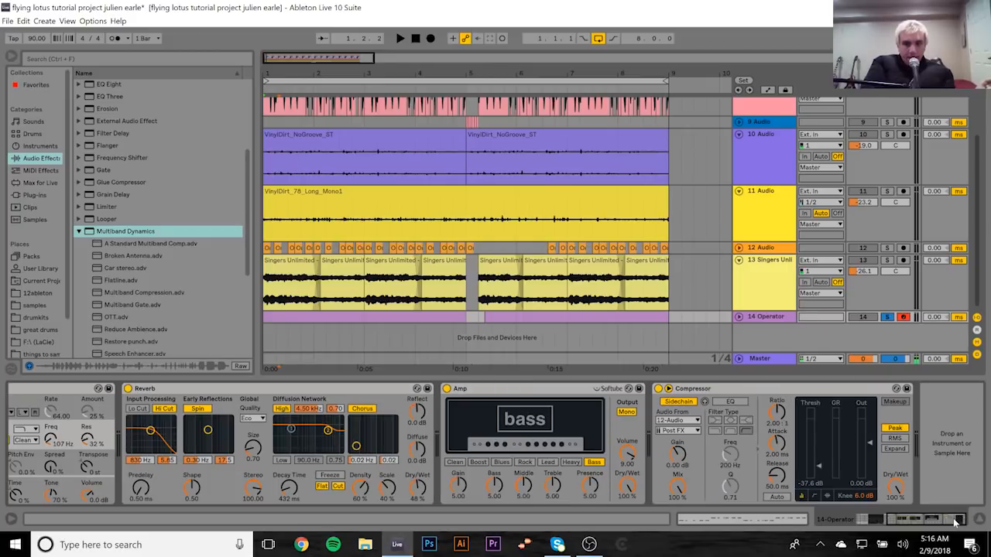
Step: Examine the Master track's device chain, revisit the 14 Operator chain, and select the first A Bit Warmer on Master
click(756, 356)
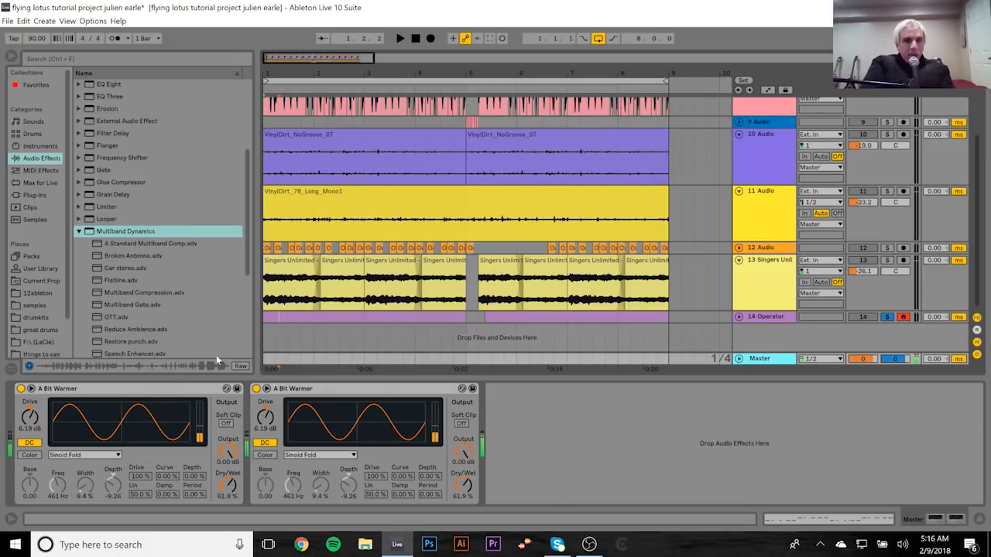
click(266, 318)
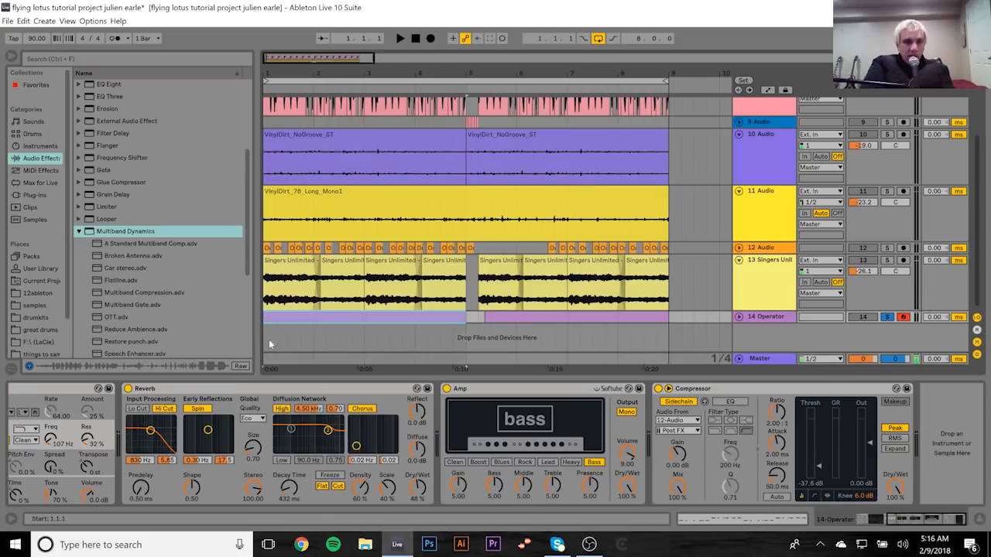
click(267, 358)
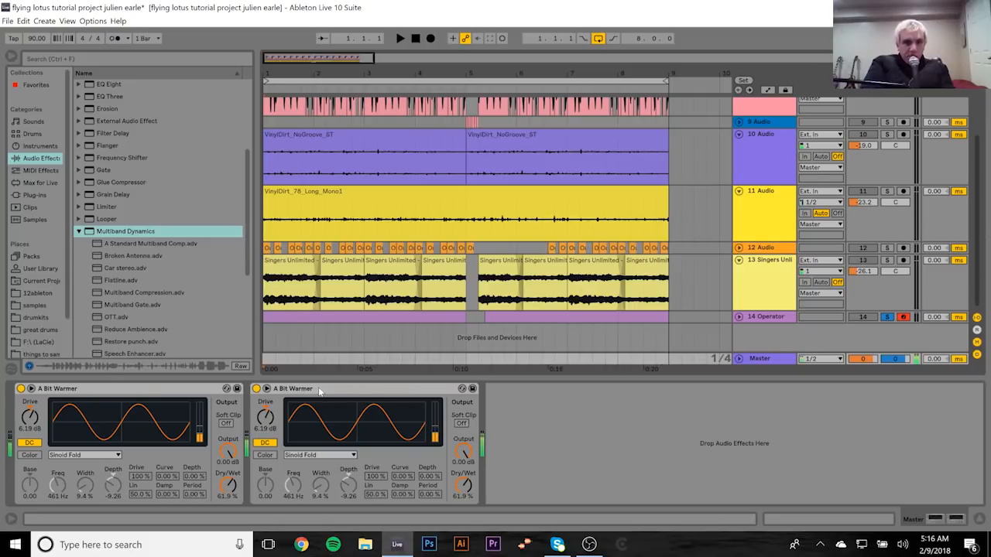
click(198, 388)
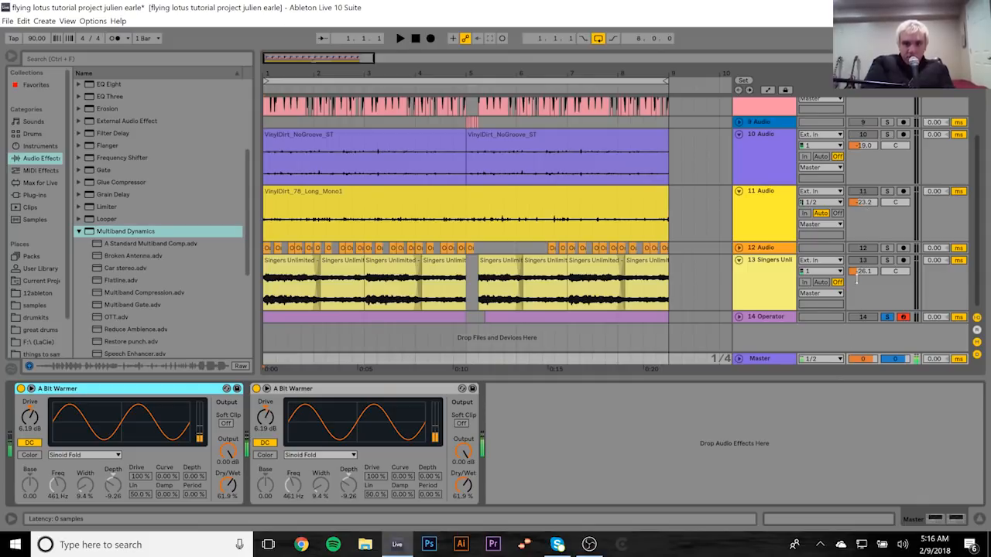
Step: Clear all track solos and play a short stretch of the full beat
scroll(782, 297, up, 2)
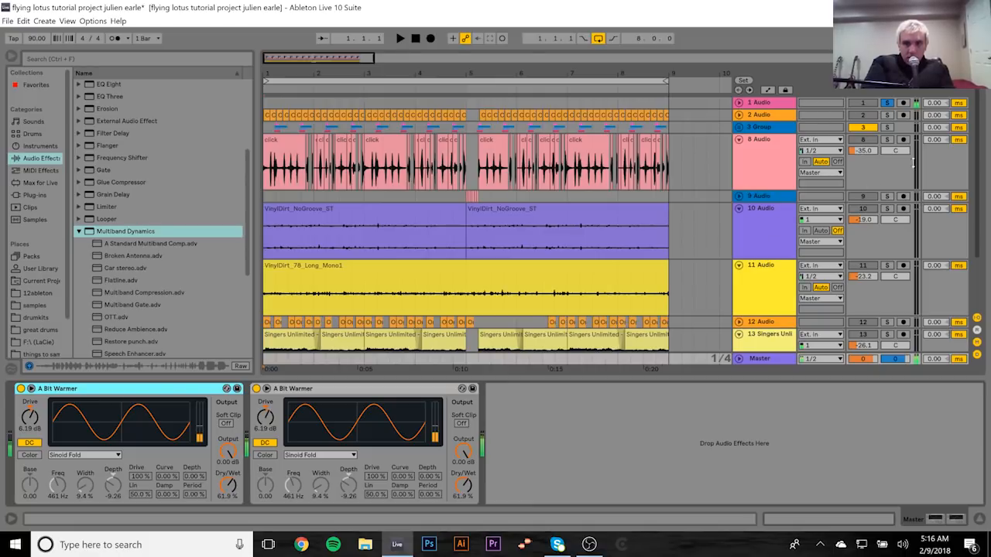
click(888, 104)
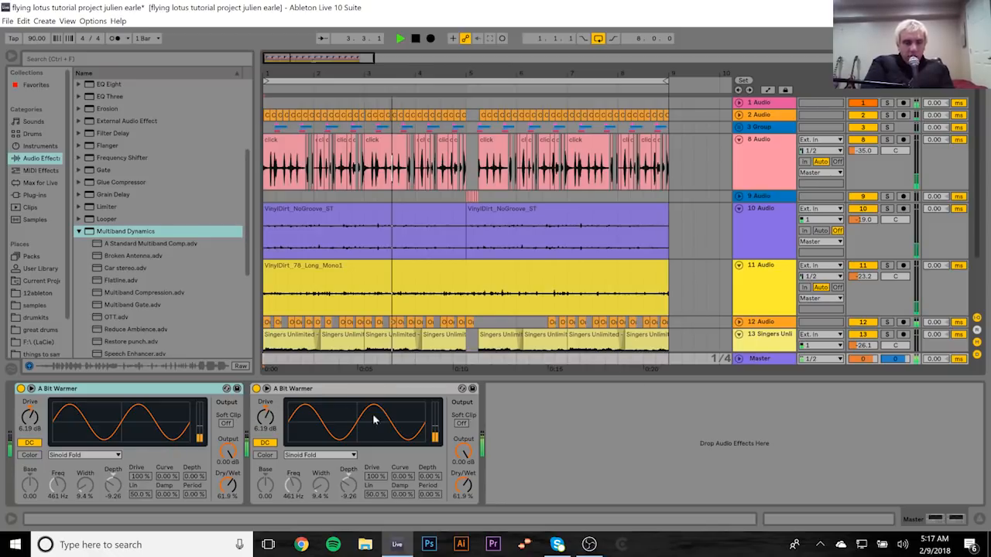
key(space)
Step: Play the beat in Session View to check the track and Master levels, and return to the Arrangement
key(Tab)
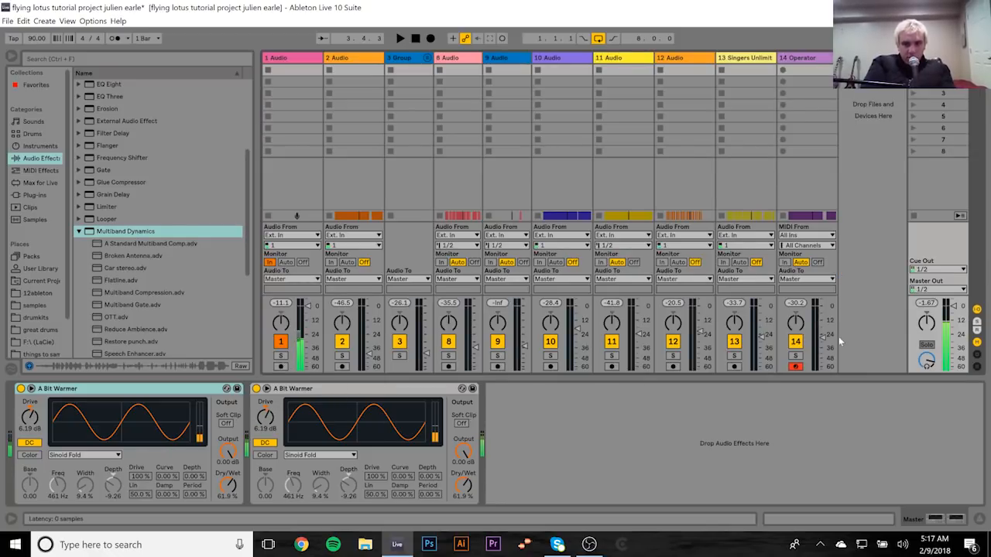
key(space)
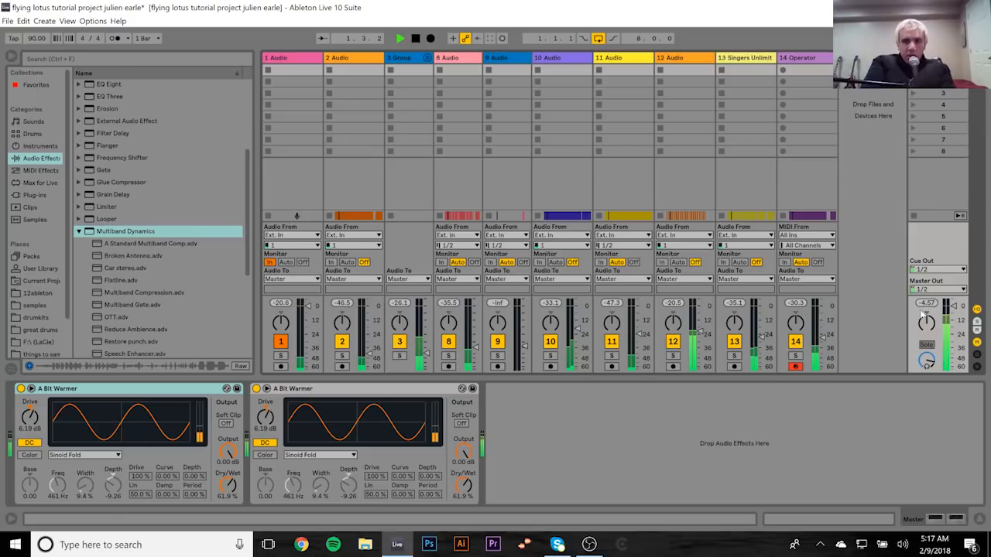
key(Tab)
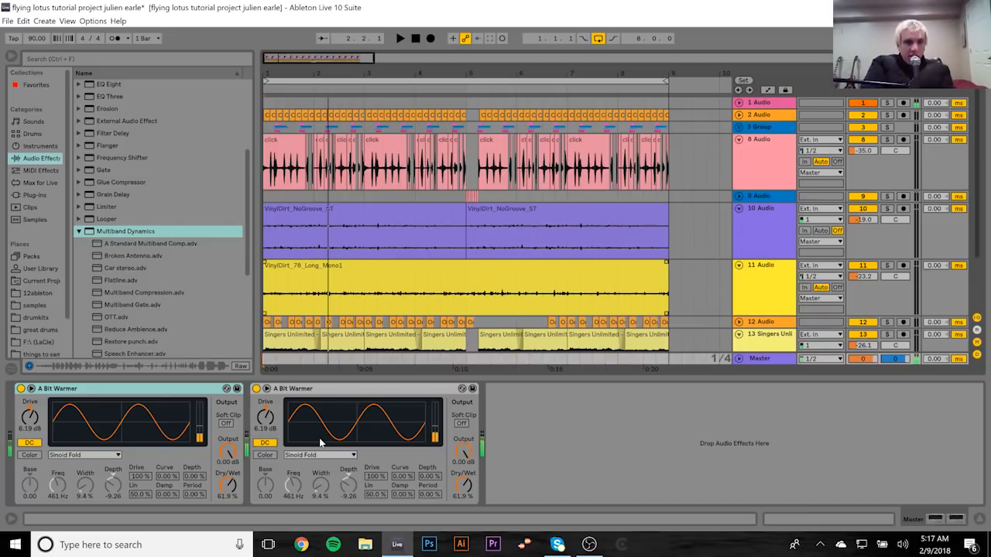
Step: Select the first and the second A Bit Warmer on the Master track in turn to point them out
click(73, 389)
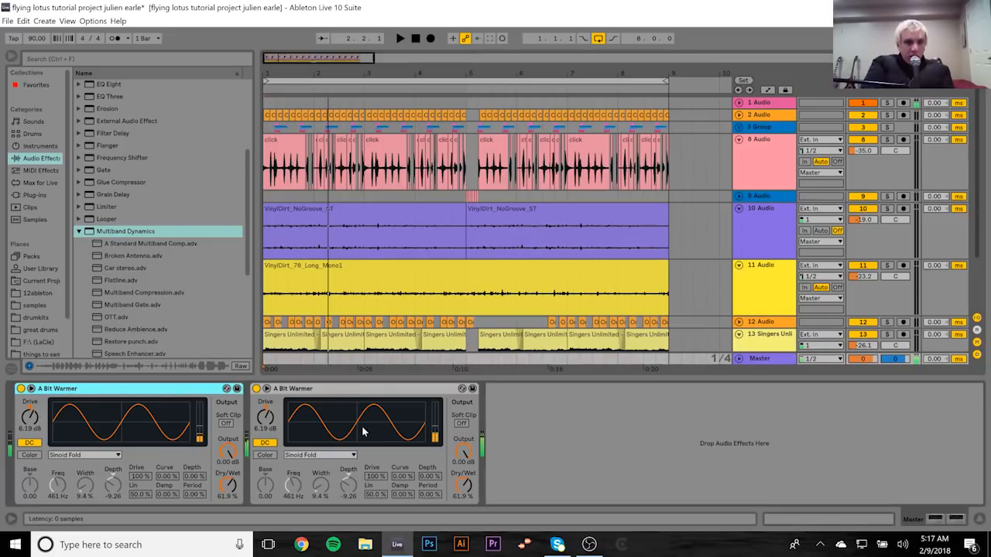
click(290, 390)
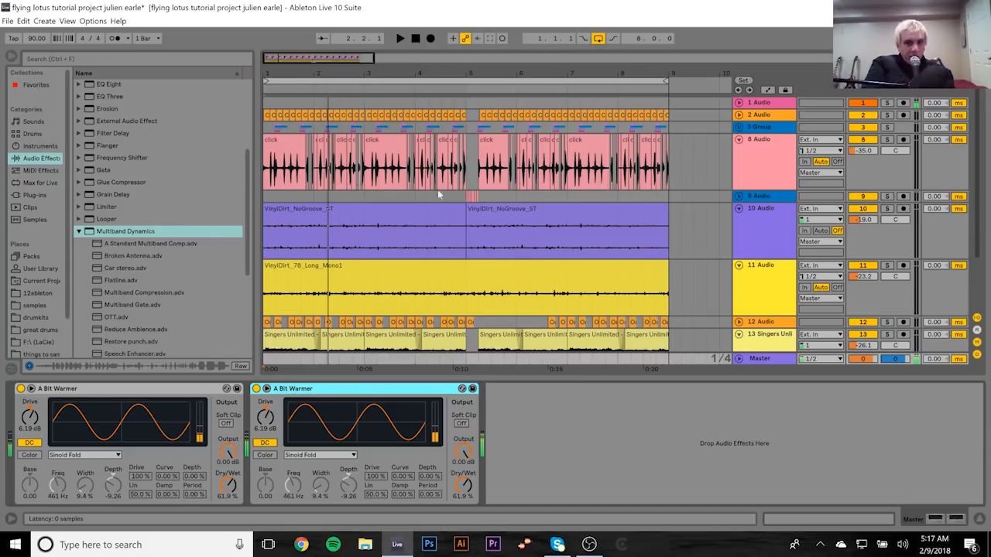
Step: Play the arrangement from 5.1.1, where the click fill on 9 Audio starts, with the Master chain shown
click(465, 198)
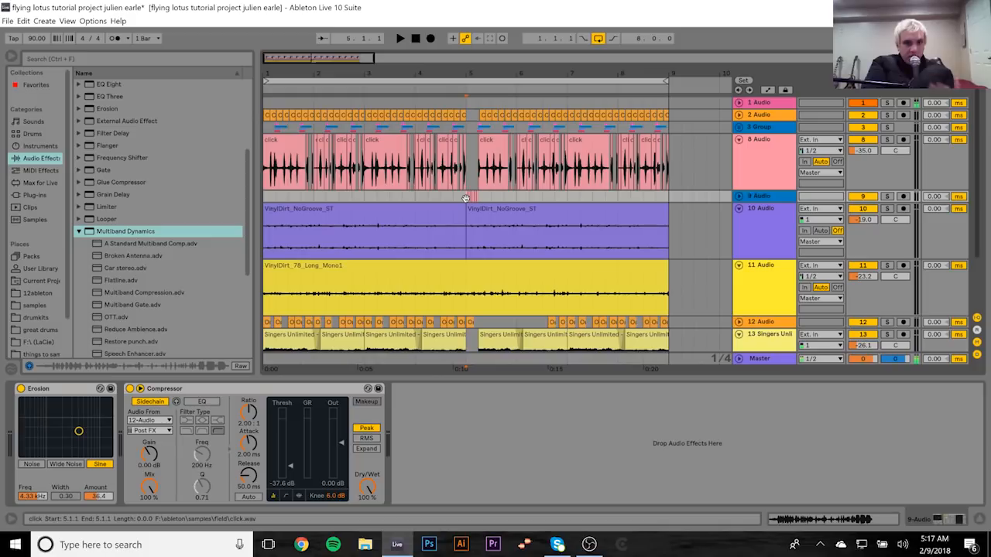
click(761, 356)
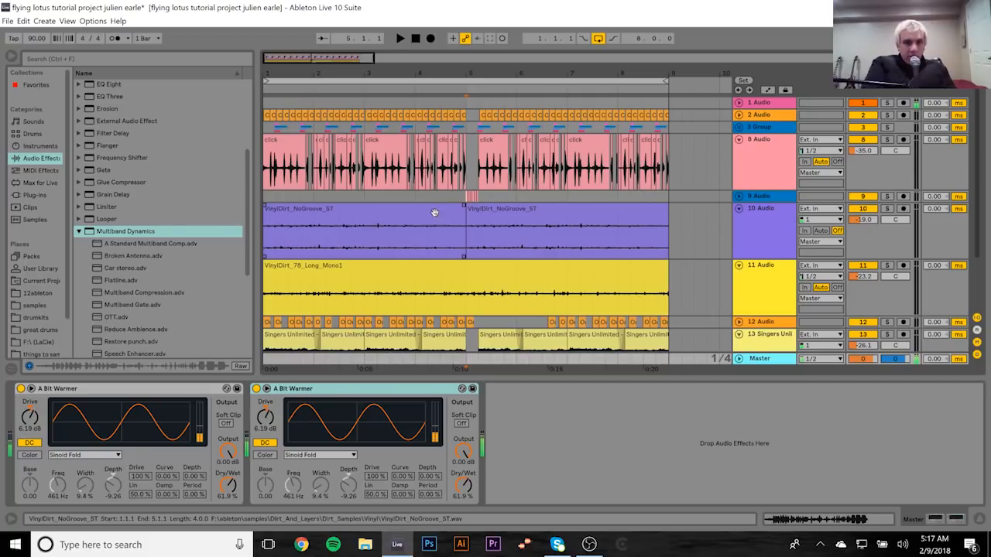
key(space)
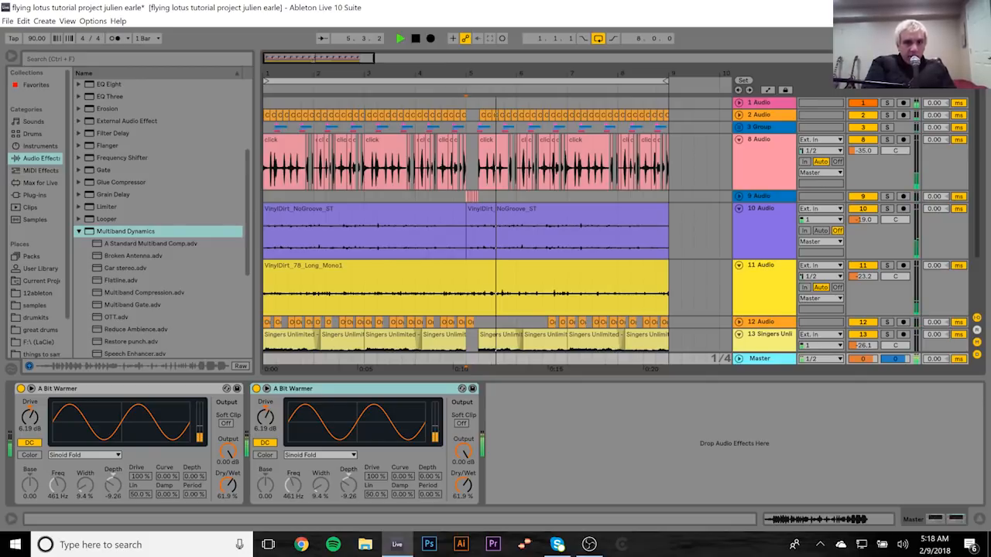
drag(471, 72, 468, 77)
key(space)
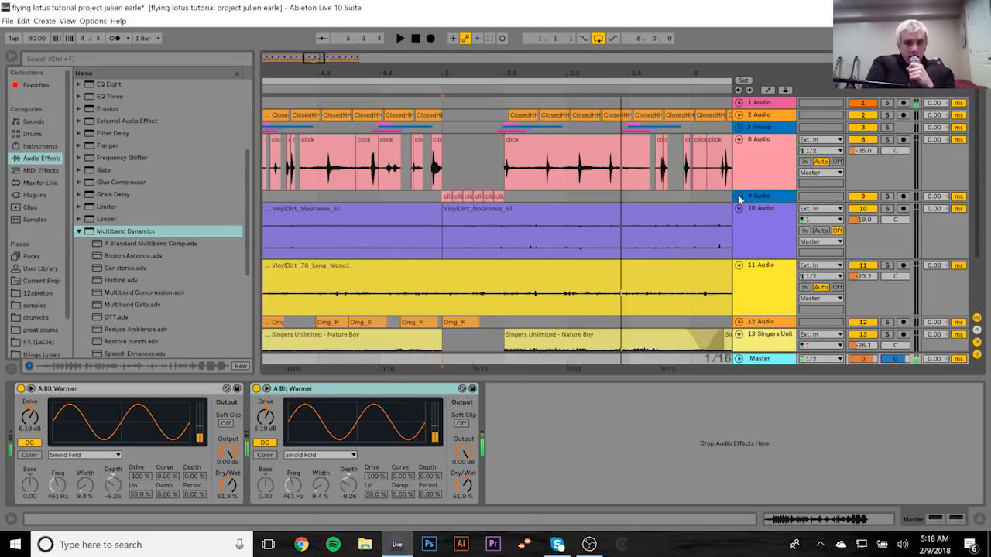
Step: Unfold 9 Audio, copy the fill's first click clip to 5.2.4, and extend the copy to end at 5.4.2
double_click(447, 197)
click(446, 197)
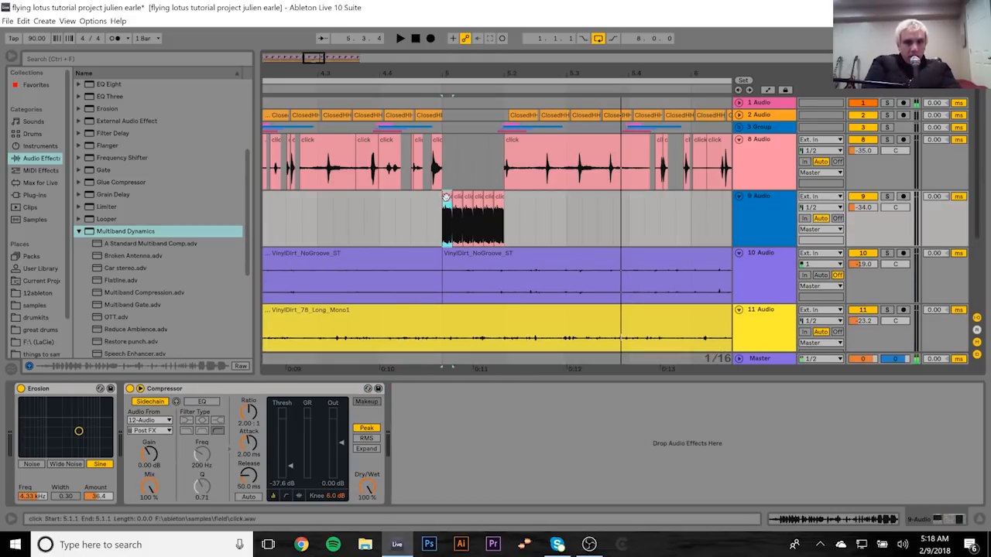
click(566, 207)
drag(564, 208, 550, 208)
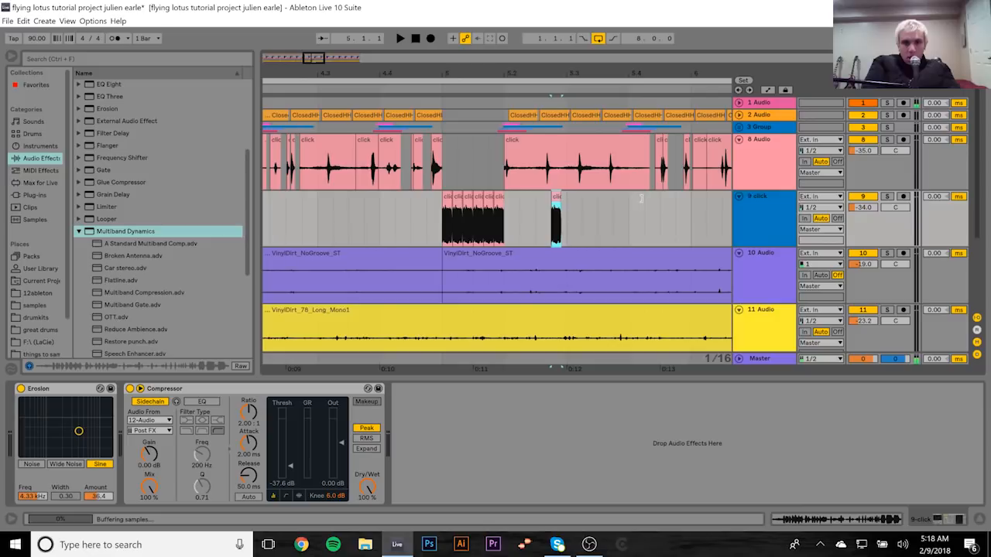
drag(561, 198, 642, 199)
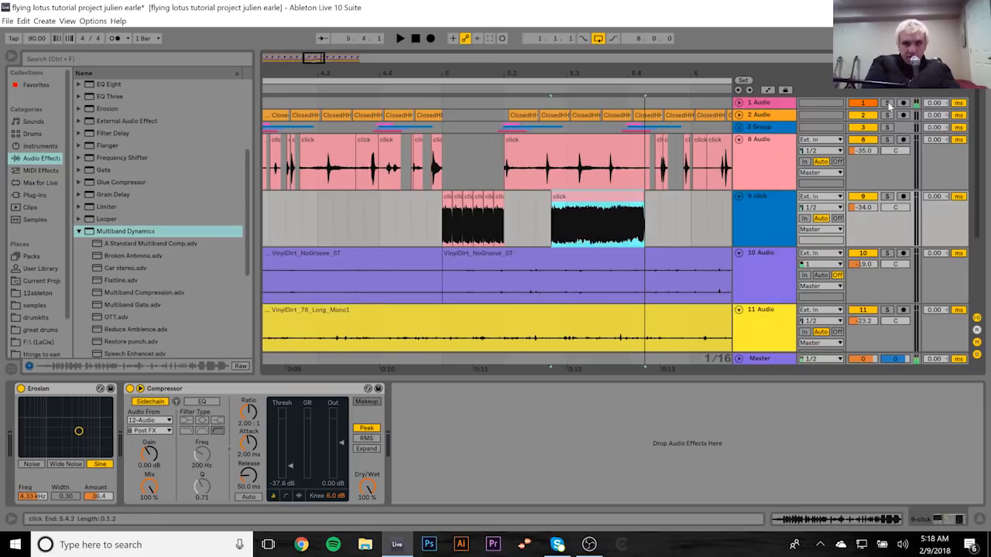
Step: Solo the 1 Audio and 9 click tracks together and play back the lengthened click clip
click(887, 103)
click(888, 197)
key(space)
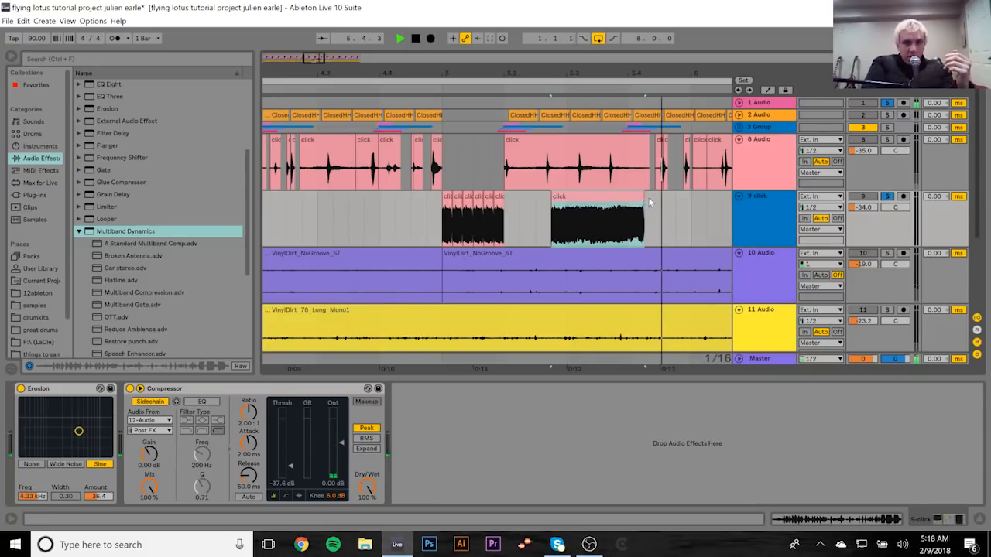
key(space)
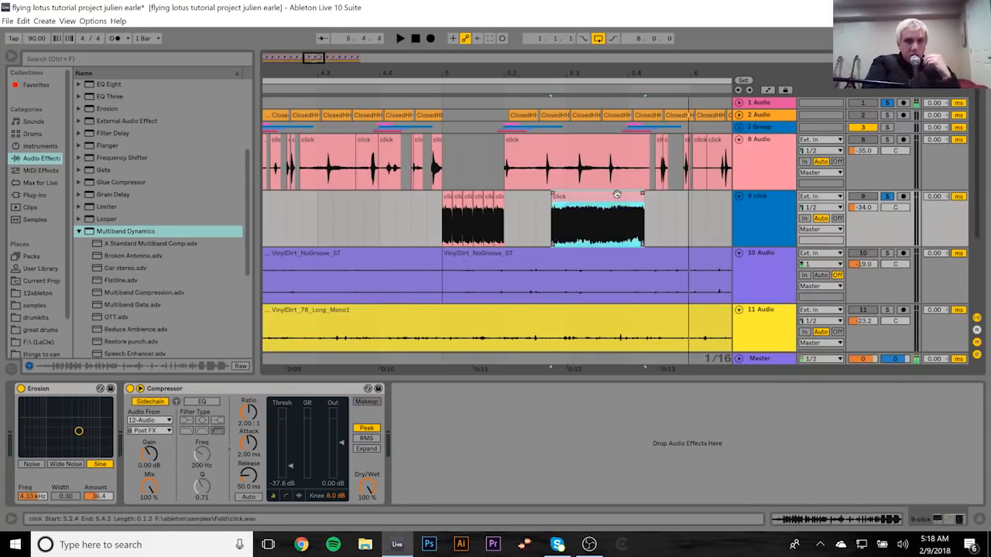
Step: Delete the lengthened click clip and place the insert marker at 5.1.1 on 9 click
click(616, 194)
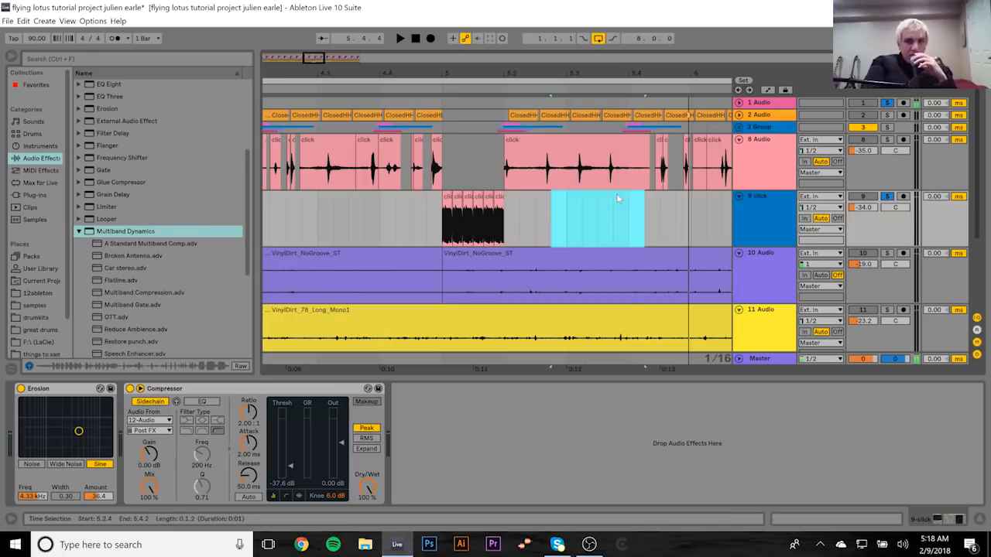
click(438, 216)
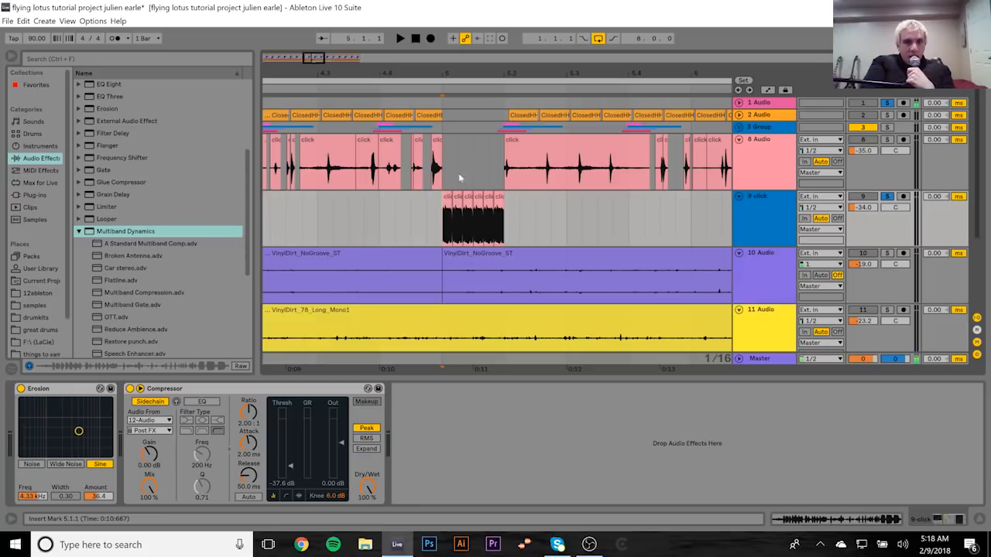
Step: Set the arrangement grid to a fixed 1/16 and turn the triplet grid on
right_click(420, 205)
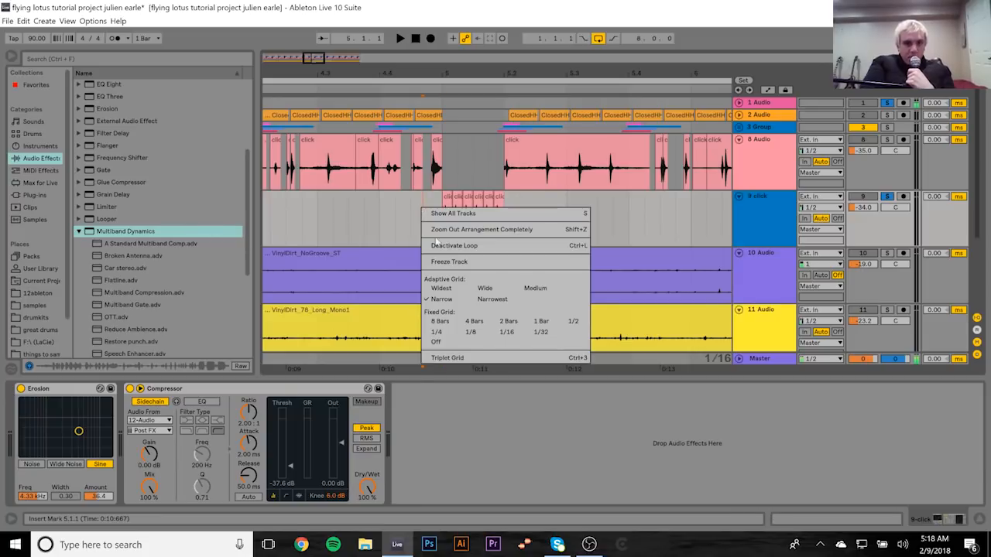
click(509, 333)
right_click(437, 220)
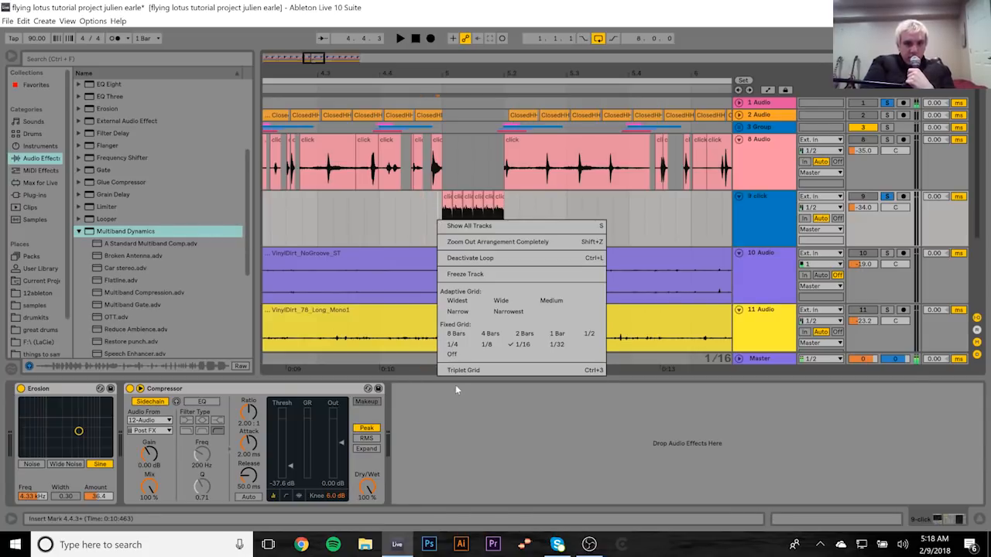
click(465, 370)
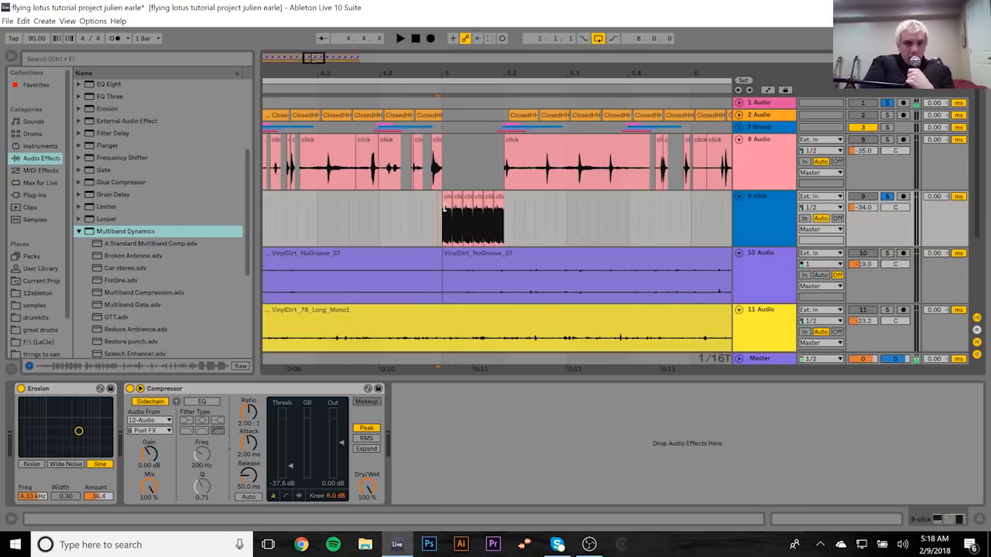
Step: Restore the arrangement's Narrow adaptive grid and turn the triplet grid off
right_click(522, 209)
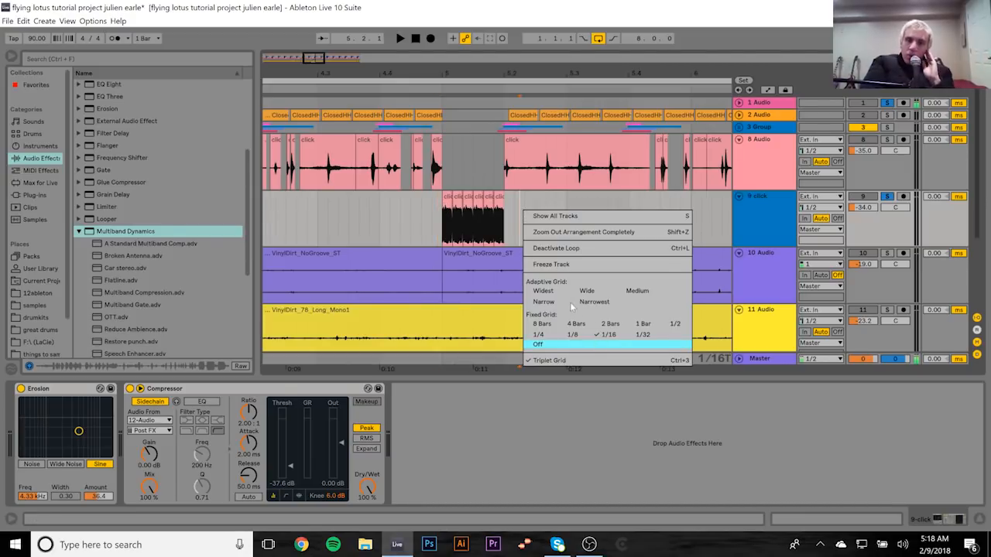
click(545, 305)
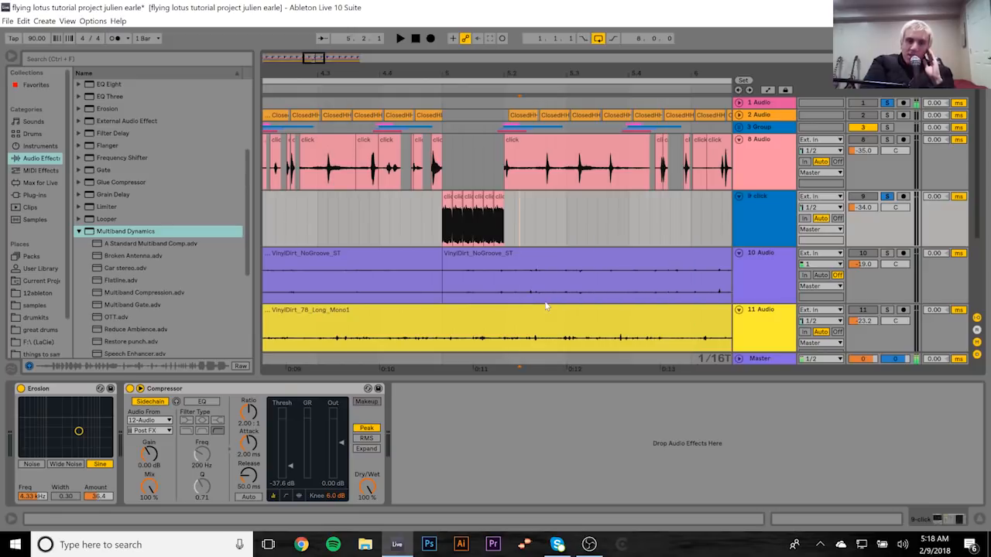
right_click(537, 191)
click(560, 345)
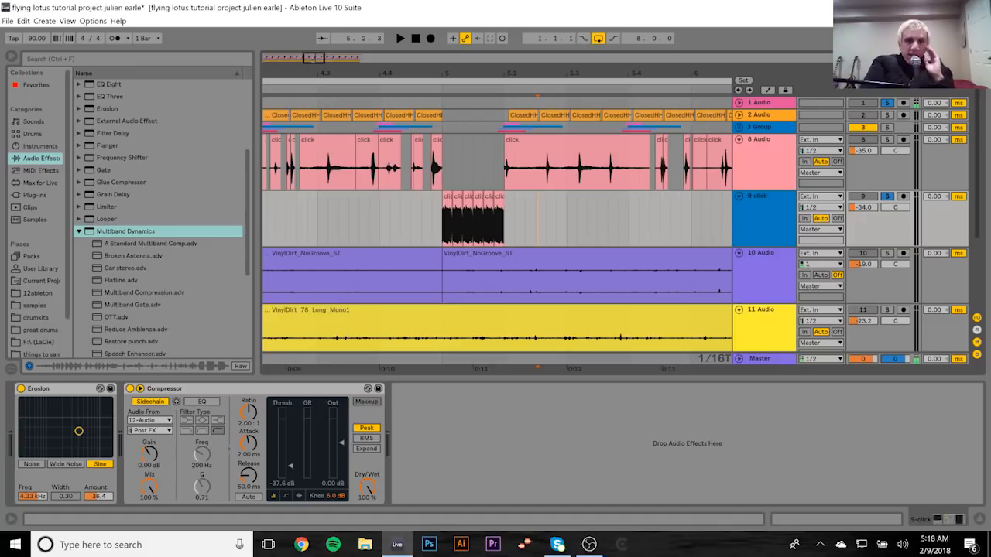
Step: Clear the solos on 1 Audio and 9 click, and fold tracks 8, 9, 10, 11 and 13
drag(435, 69, 434, 68)
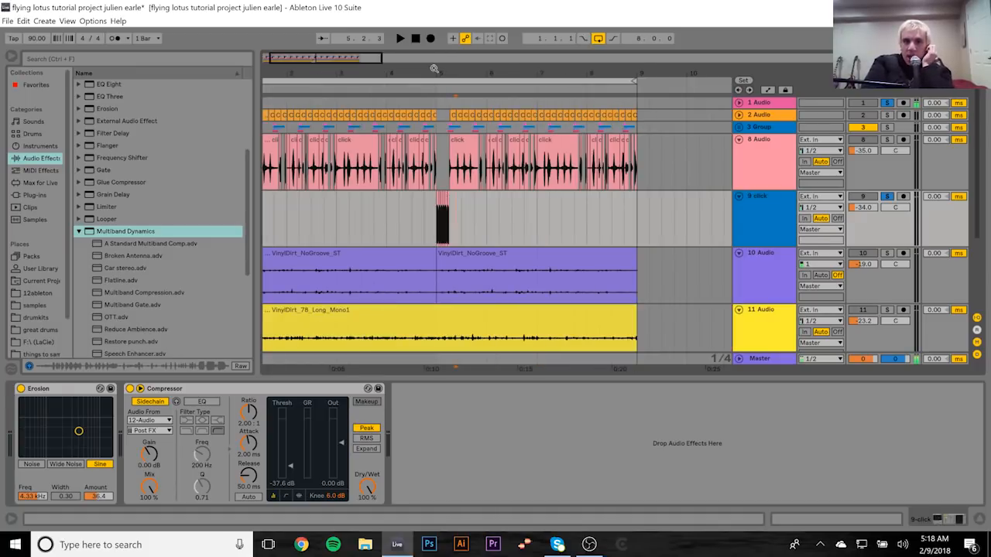
click(888, 197)
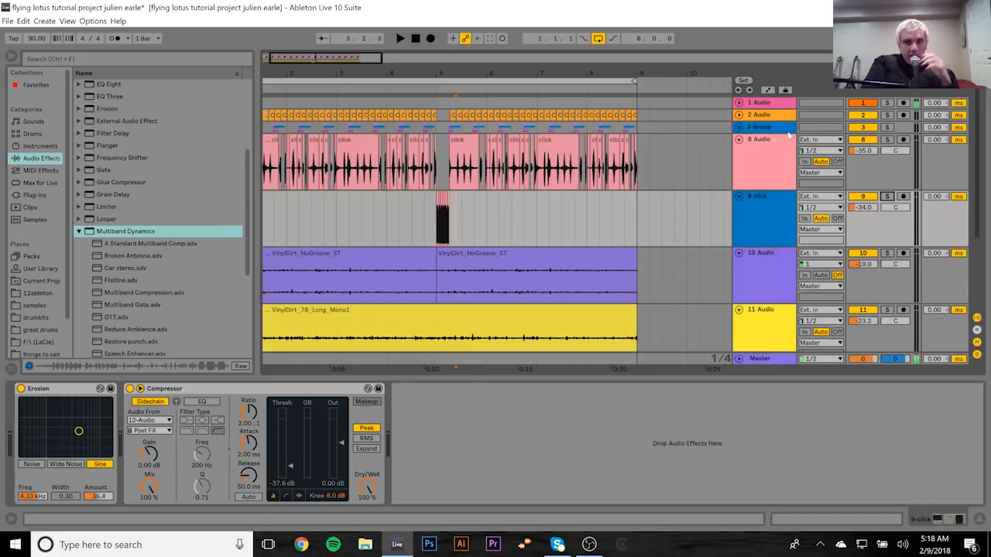
click(739, 140)
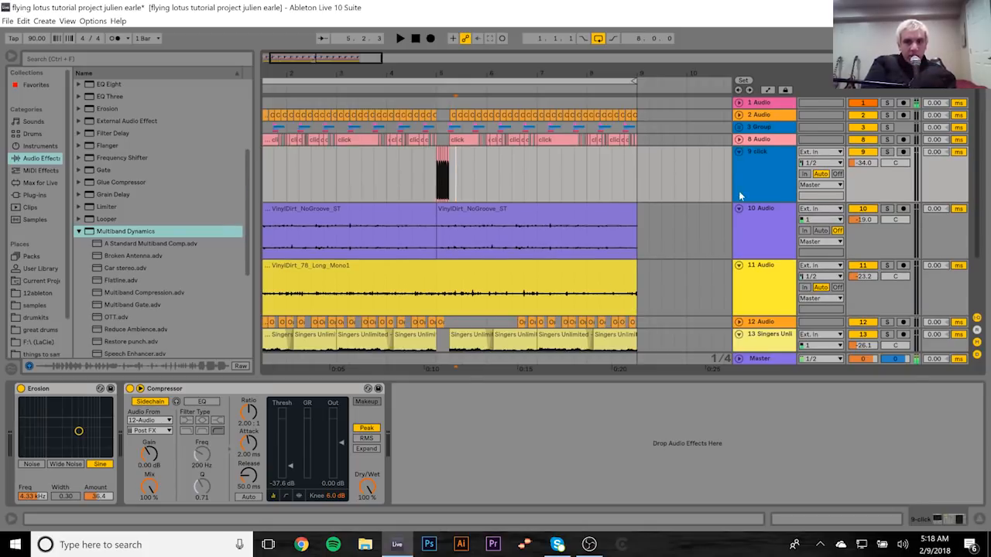
click(738, 152)
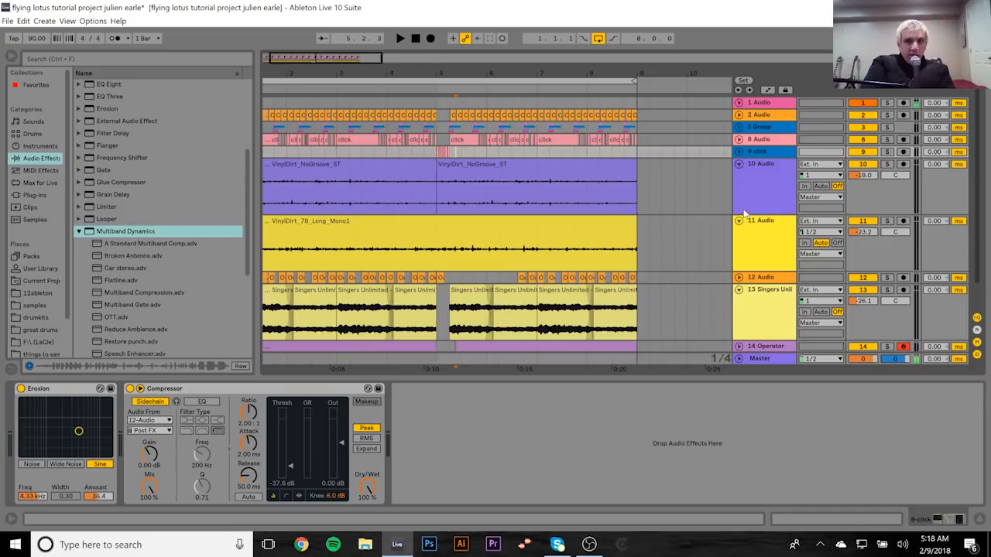
click(739, 164)
click(739, 175)
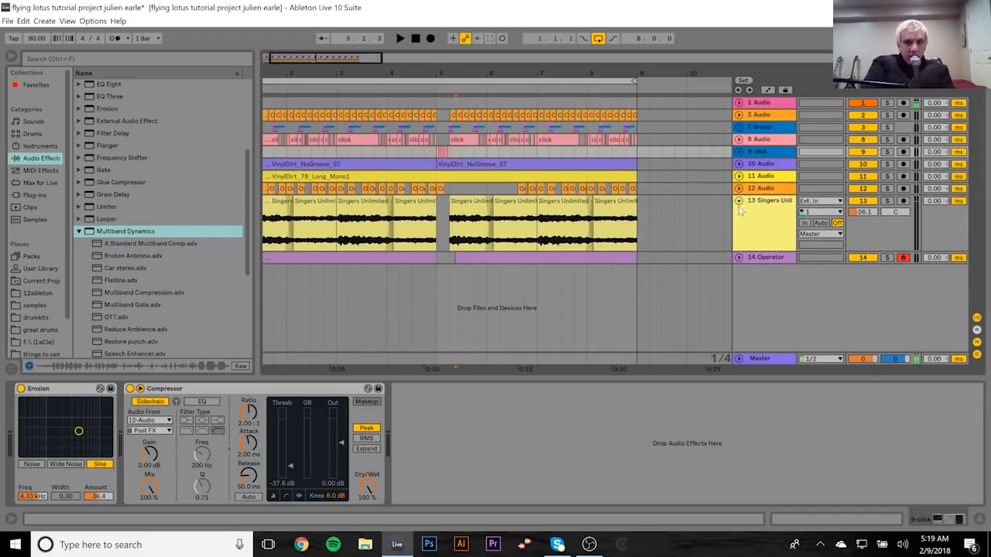
click(738, 201)
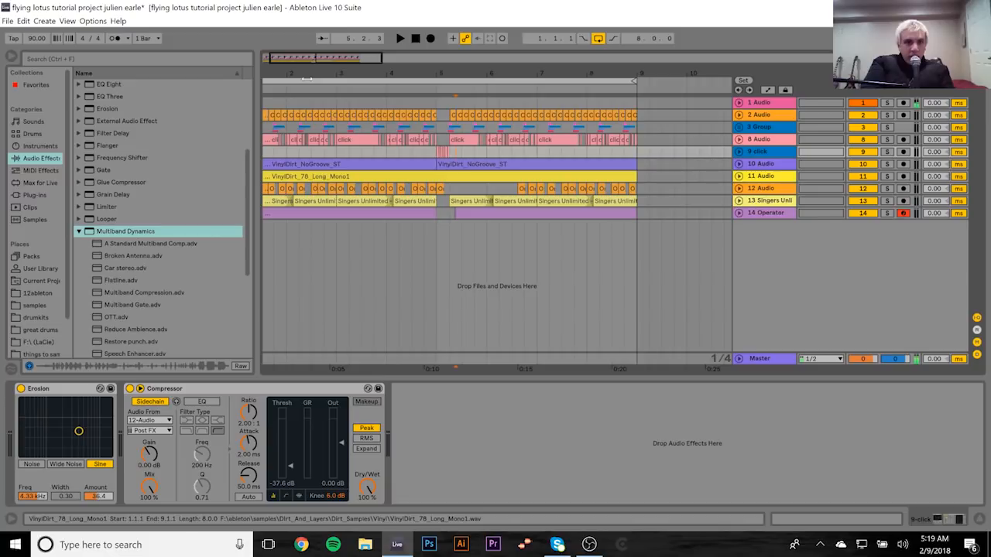
Step: Place the insert marker at 5.1.1 at the start of the click fill and select the 9 click track
drag(331, 74, 355, 73)
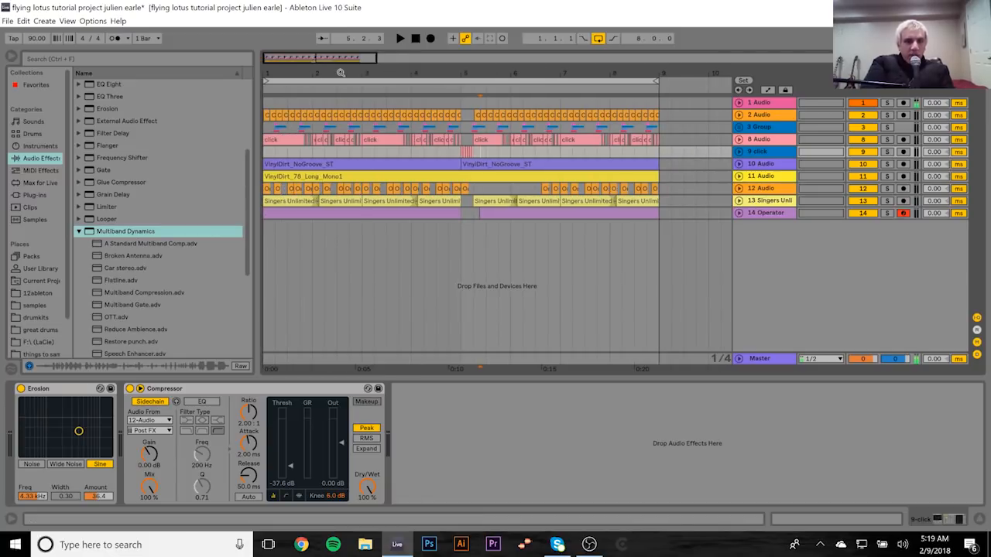
click(460, 154)
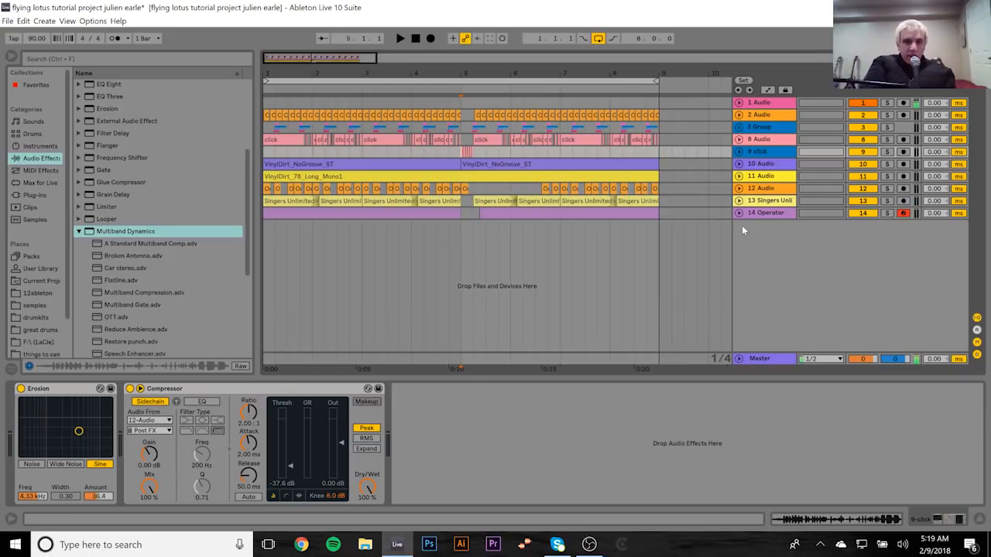
click(758, 152)
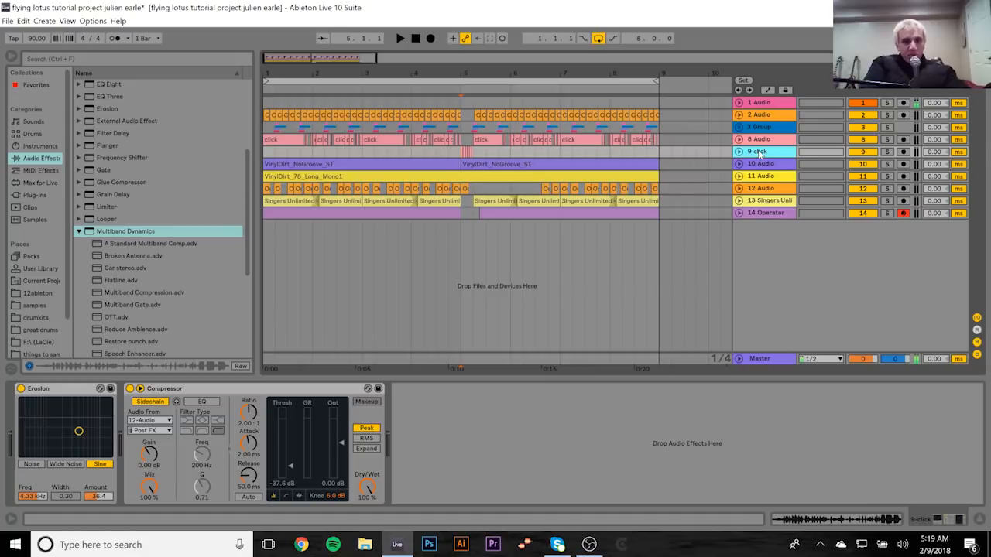